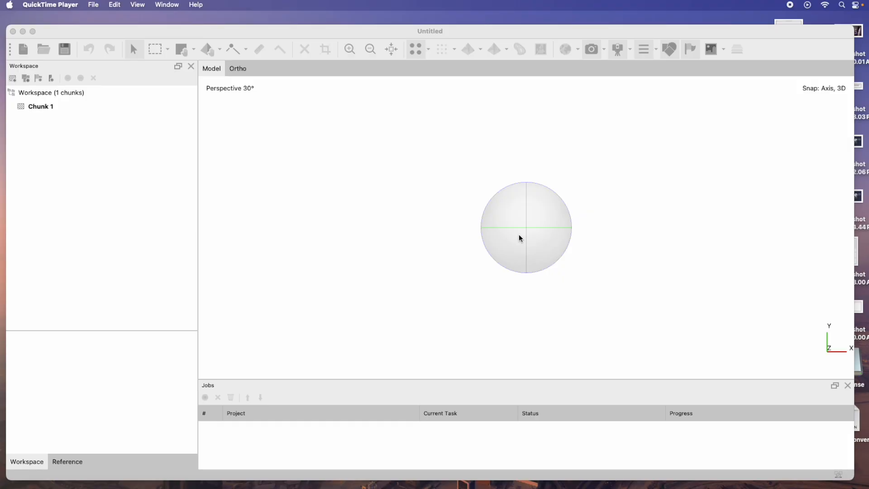
# Add the 20250820_DREWSHARE photo folder from Documents › Sample Data › RE-P Dual as a multi-camera system
pyautogui.click(305, 33)
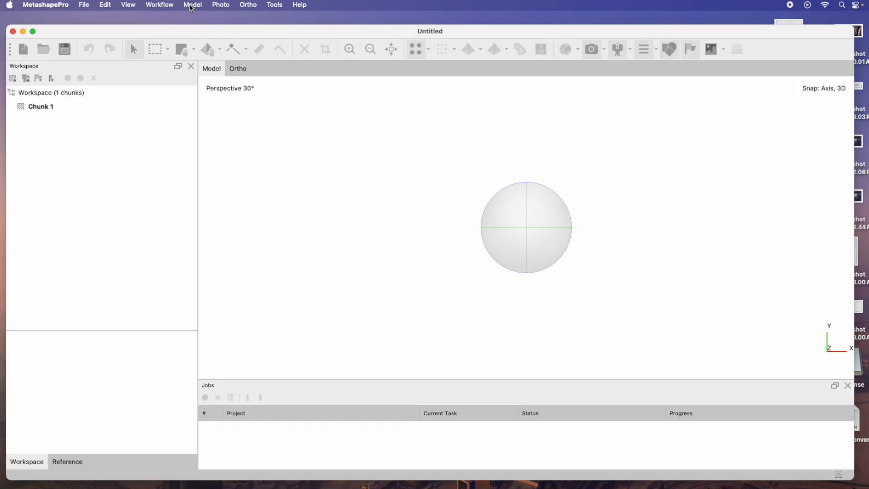
pyautogui.click(166, 8)
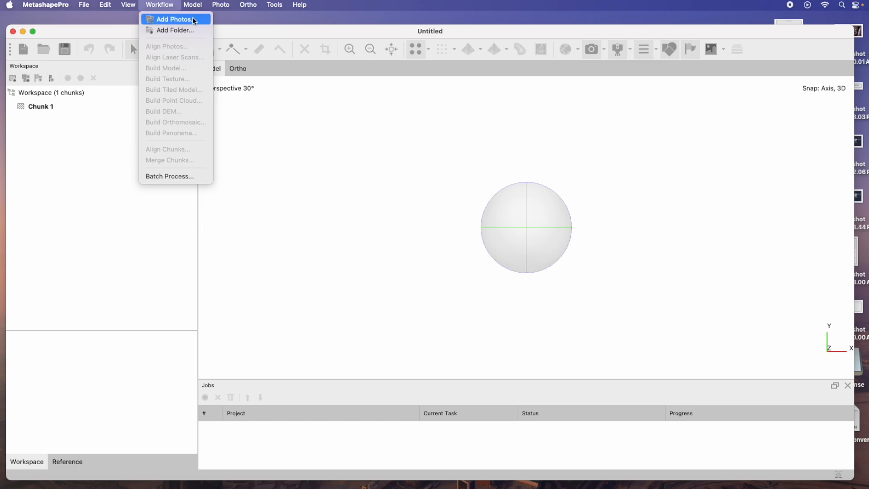
pyautogui.click(180, 29)
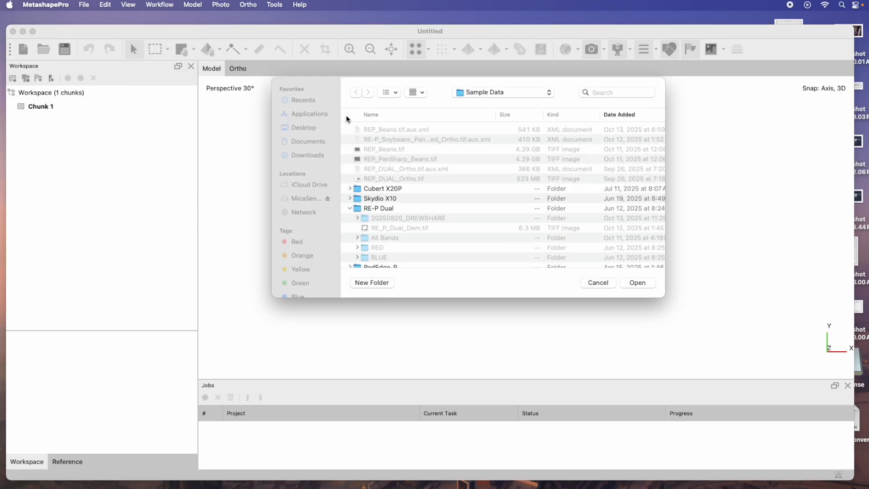
pyautogui.click(300, 196)
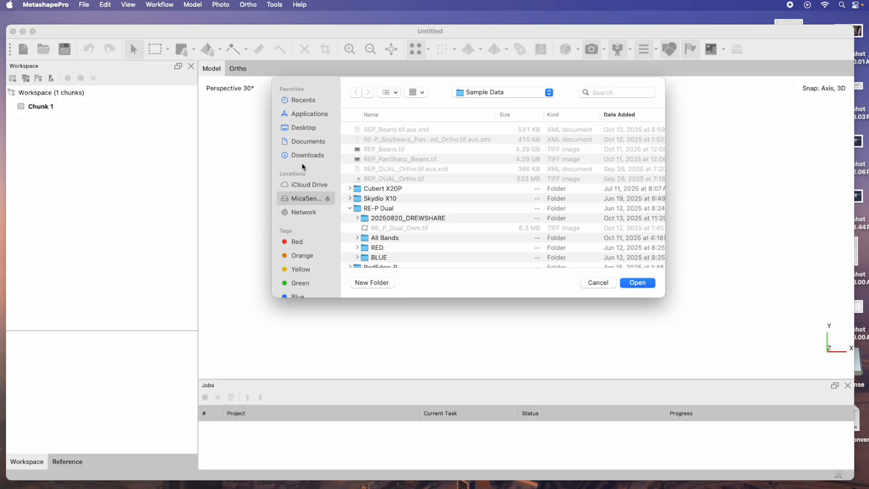
pyautogui.click(311, 143)
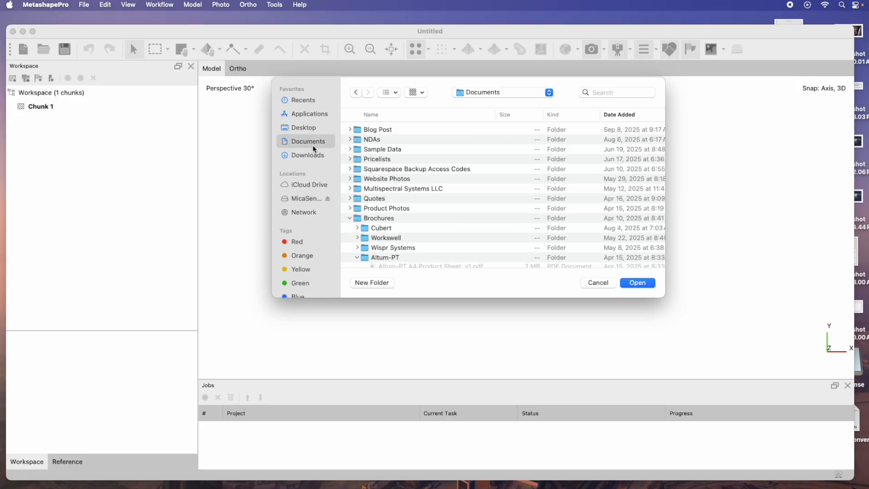
pyautogui.click(349, 218)
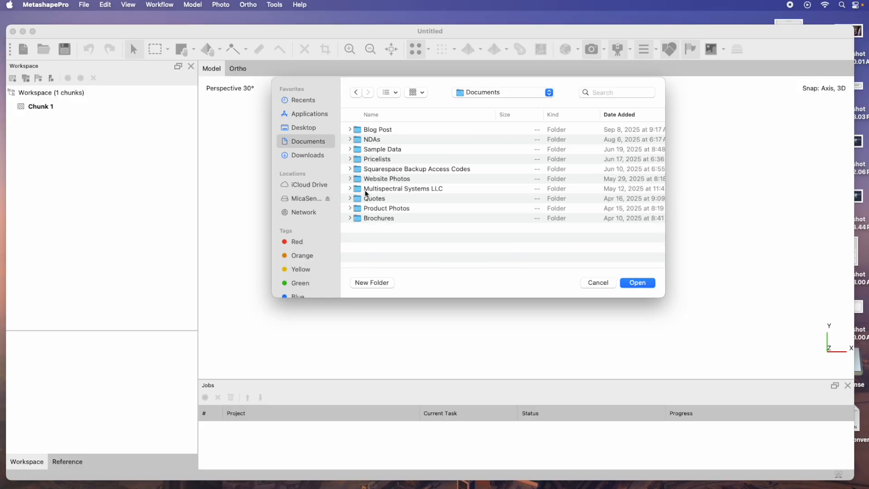
pyautogui.click(350, 149)
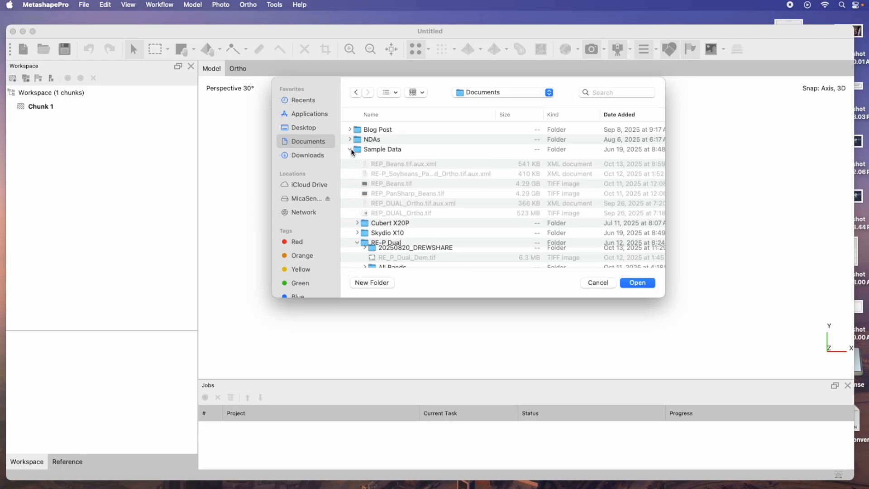
pyautogui.click(415, 250)
pyautogui.click(644, 282)
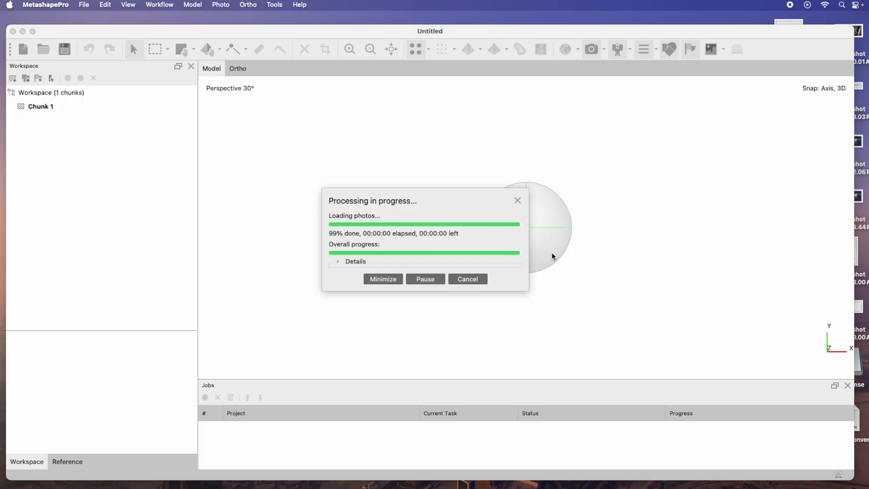
pyautogui.click(324, 185)
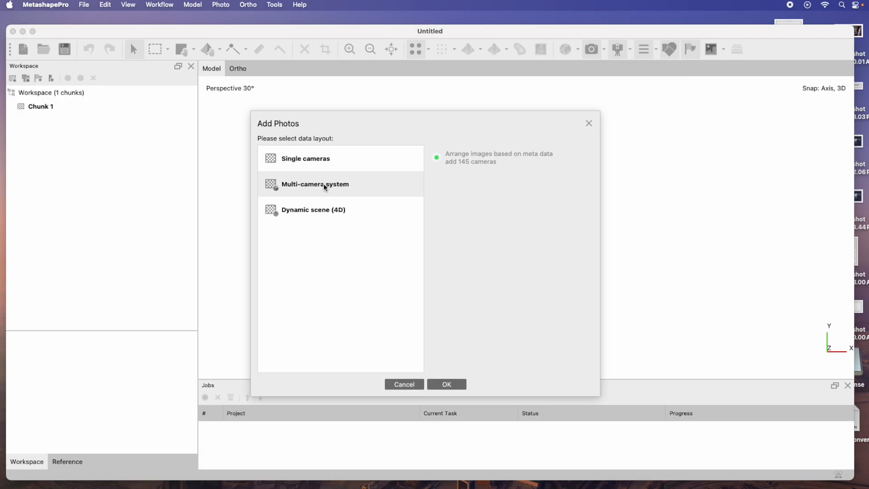
pyautogui.click(451, 382)
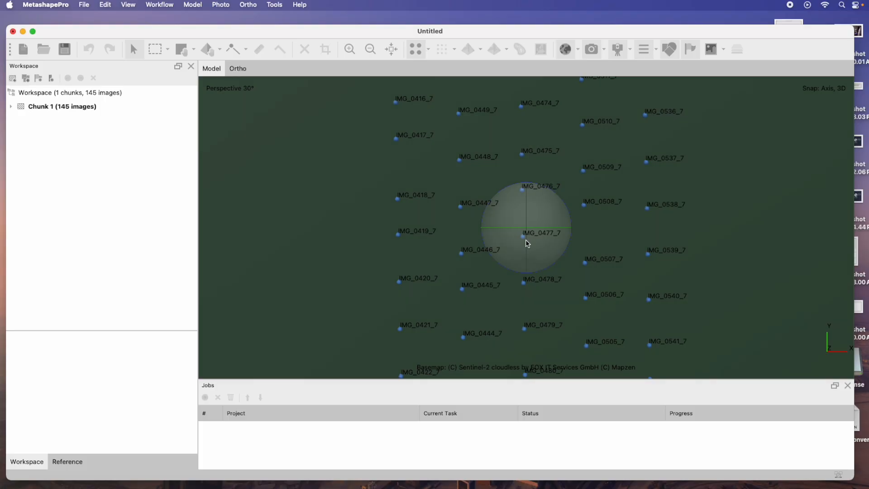
# Examine the loaded camera positions in the model view
pyautogui.scroll(-5, 528, 243)
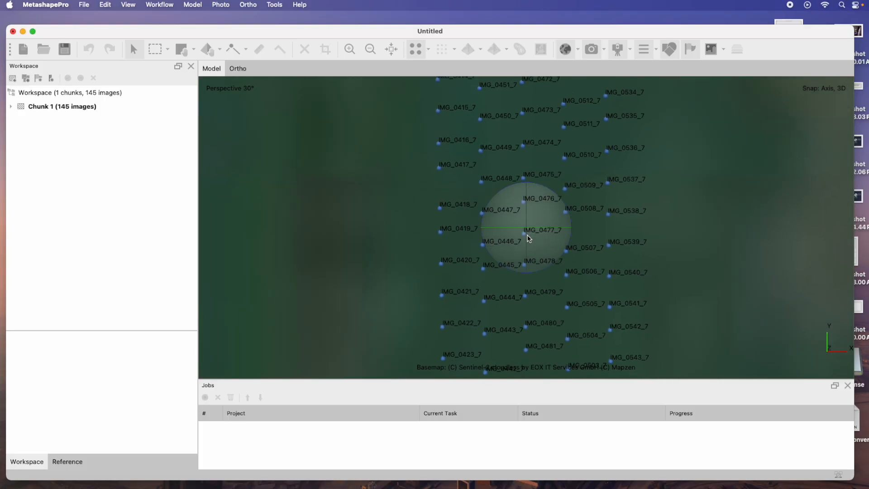
pyautogui.scroll(-5, 529, 239)
pyautogui.scroll(3, 529, 239)
pyautogui.moveTo(529, 252); pyautogui.dragTo(525, 211)
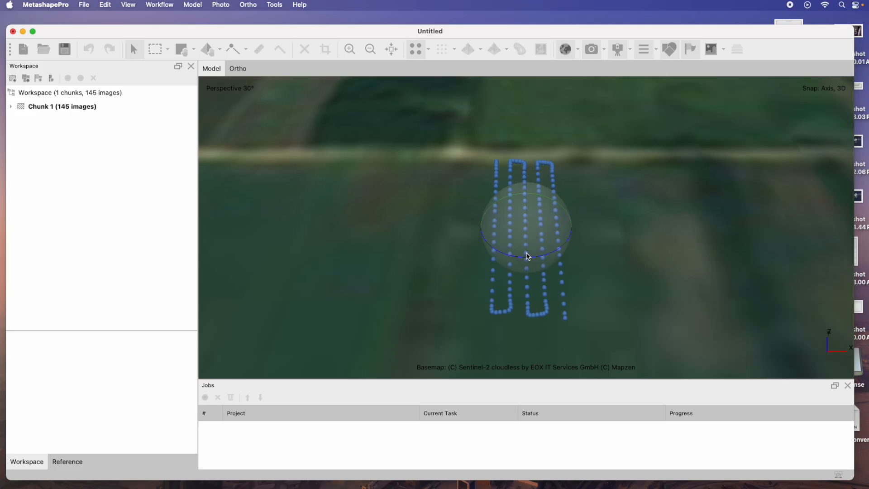
pyautogui.moveTo(527, 247)
pyautogui.mouseDown()
pyautogui.moveTo(527, 214)
pyautogui.moveTo(528, 255)
pyautogui.mouseUp()
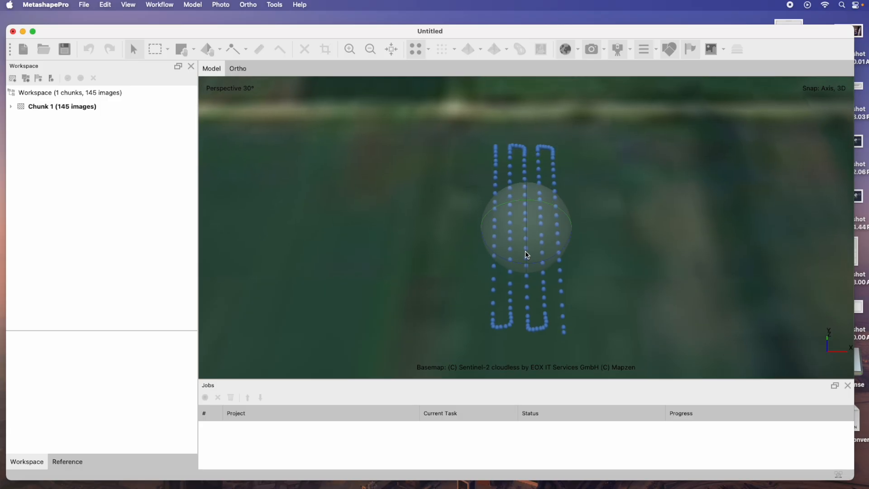
pyautogui.moveTo(584, 233); pyautogui.dragTo(571, 228)
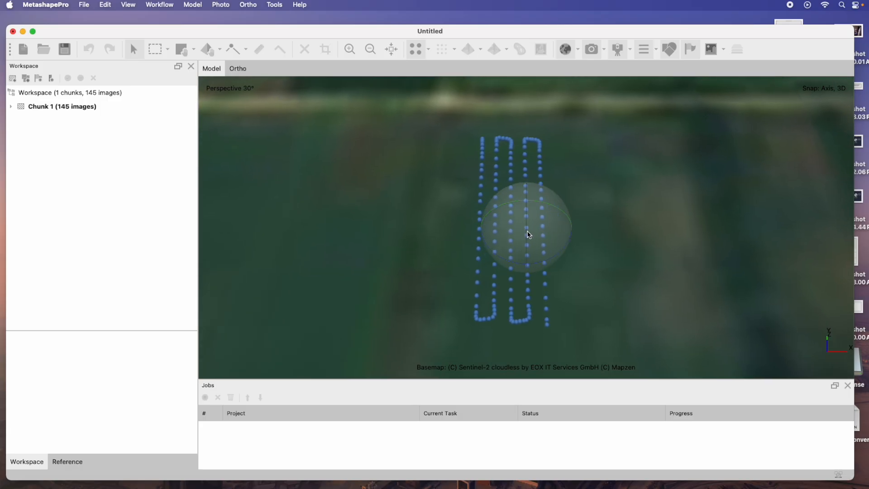
pyautogui.moveTo(529, 236)
pyautogui.mouseDown()
pyautogui.moveTo(529, 205)
pyautogui.moveTo(518, 246)
pyautogui.mouseUp()
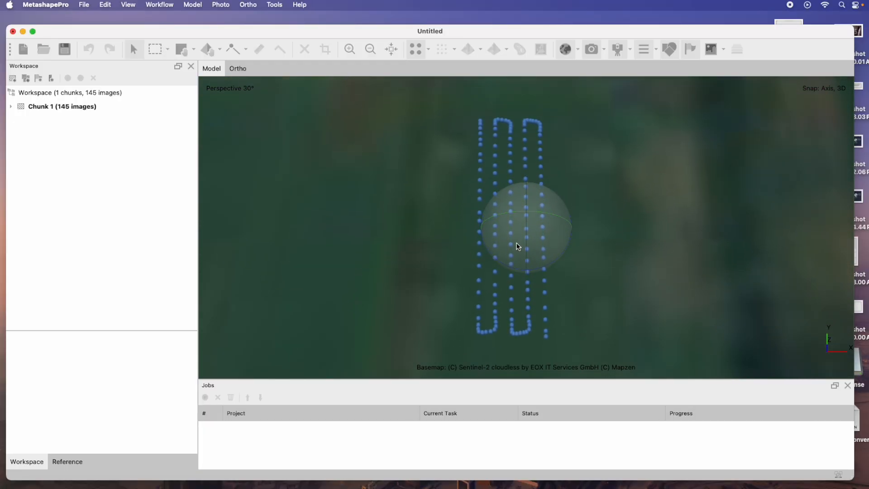
pyautogui.click(164, 5)
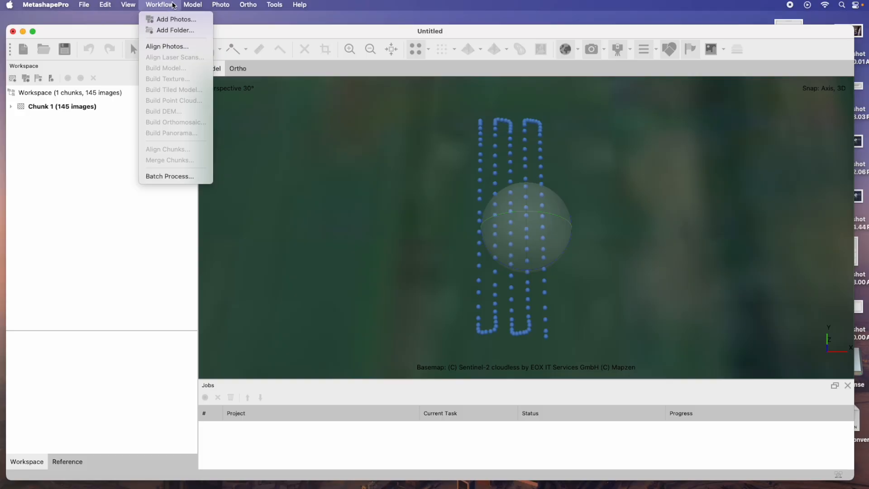
pyautogui.moveTo(274, 5)
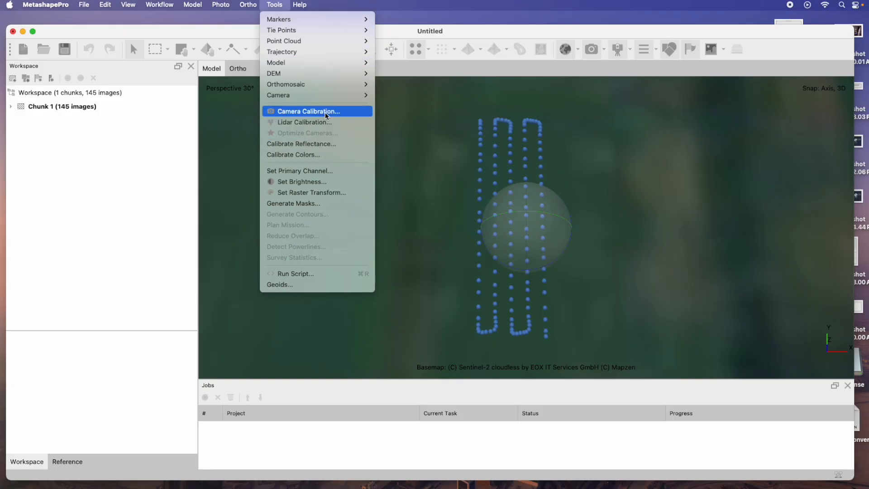
pyautogui.click(328, 144)
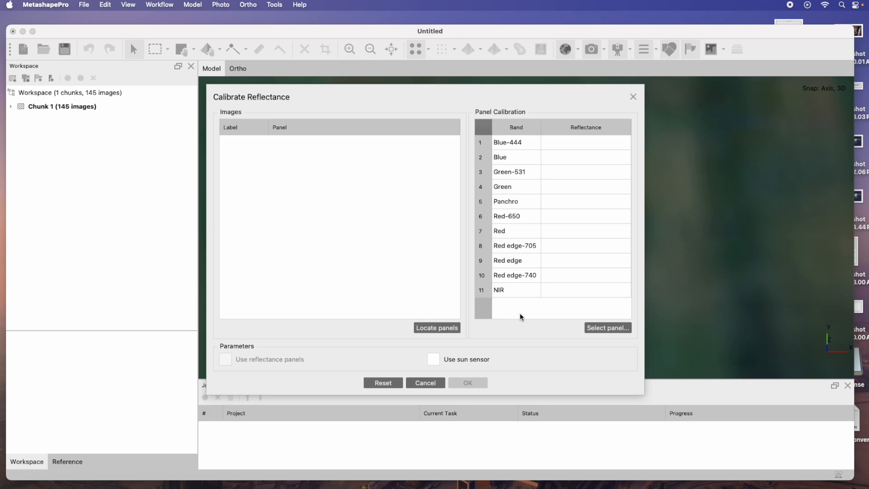
pyautogui.click(447, 328)
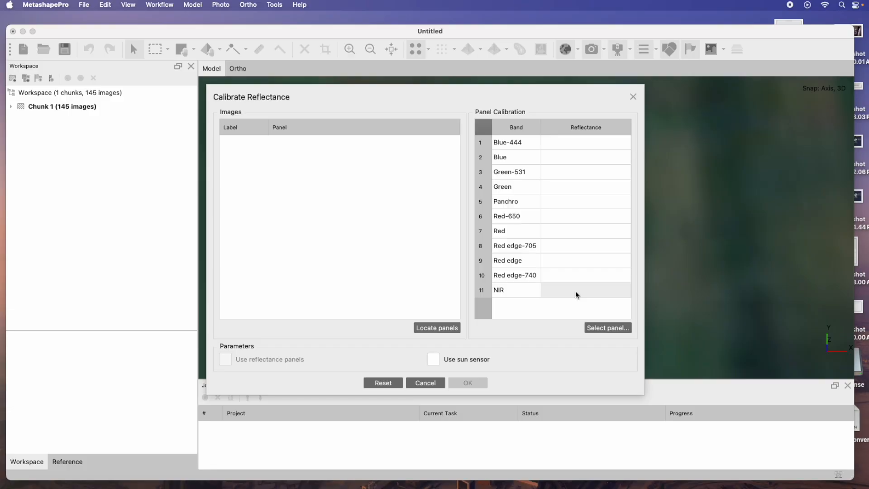
pyautogui.click(433, 382)
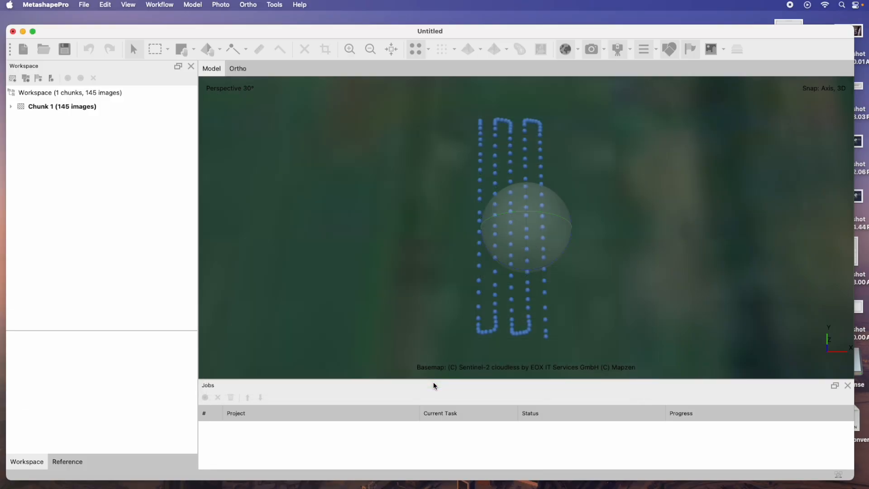
# Set the primary channel to Channel 5 - Panchro
pyautogui.click(161, 5)
pyautogui.moveTo(246, 6)
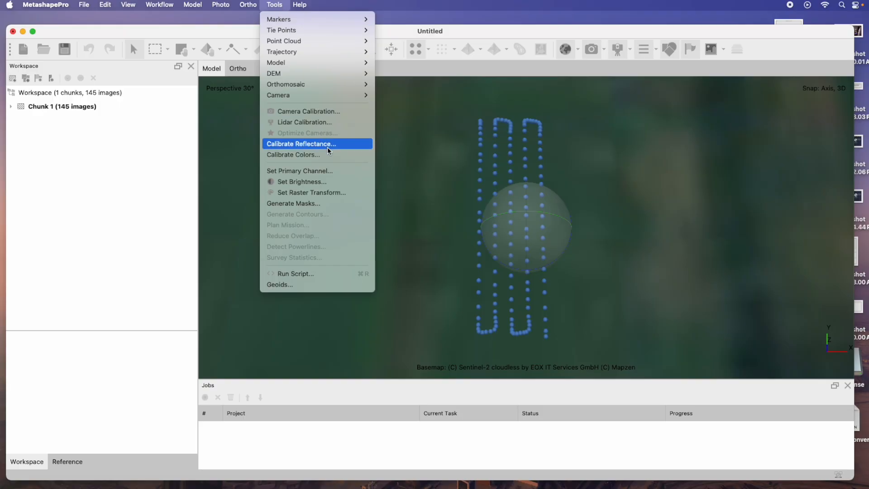
pyautogui.click(332, 172)
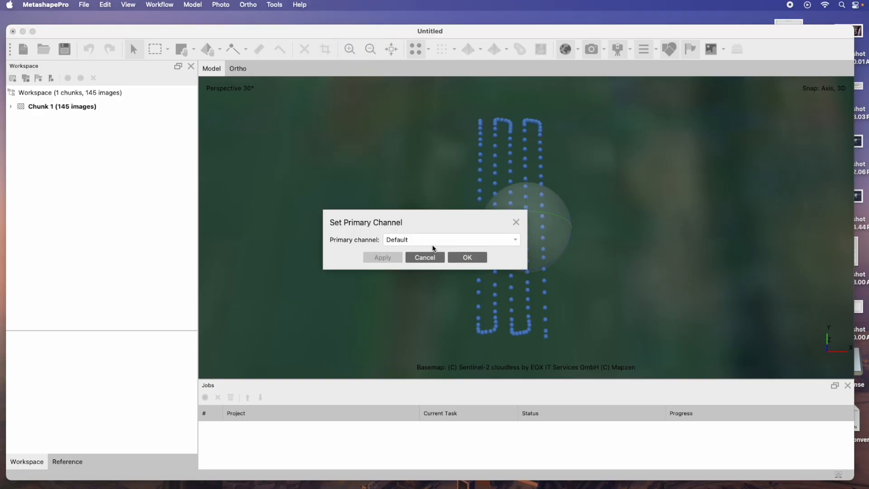
pyautogui.click(439, 240)
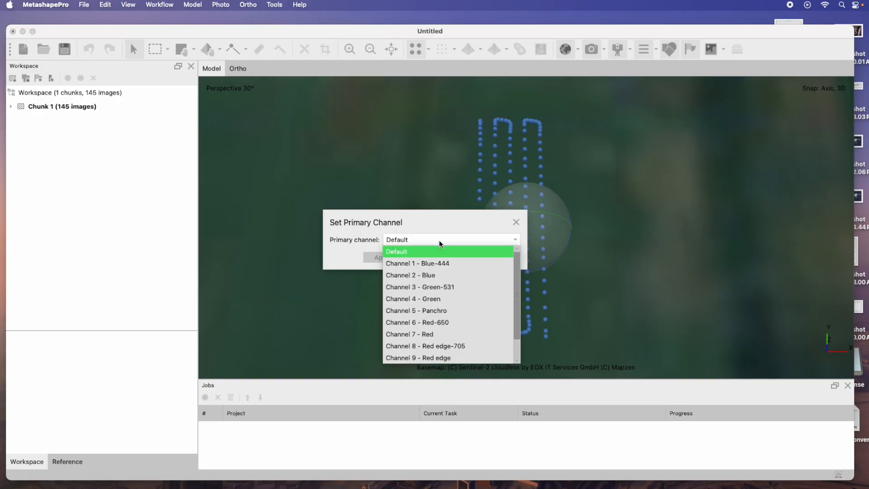
pyautogui.click(451, 311)
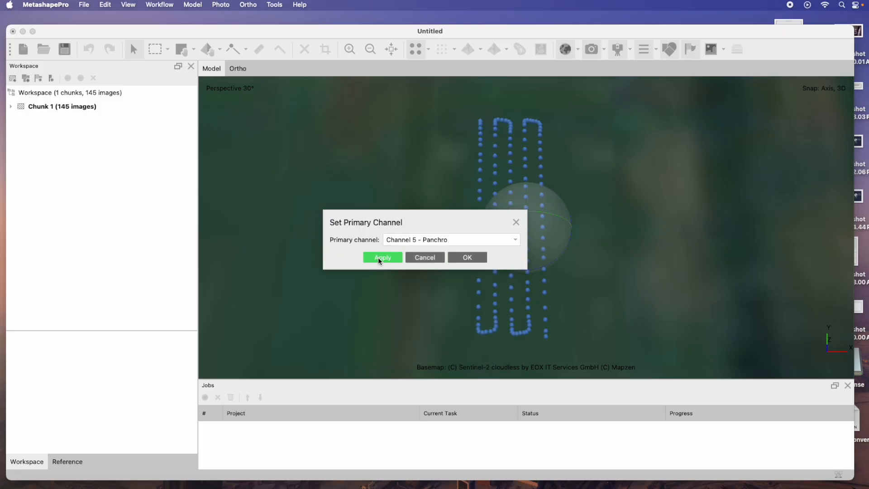
pyautogui.click(468, 257)
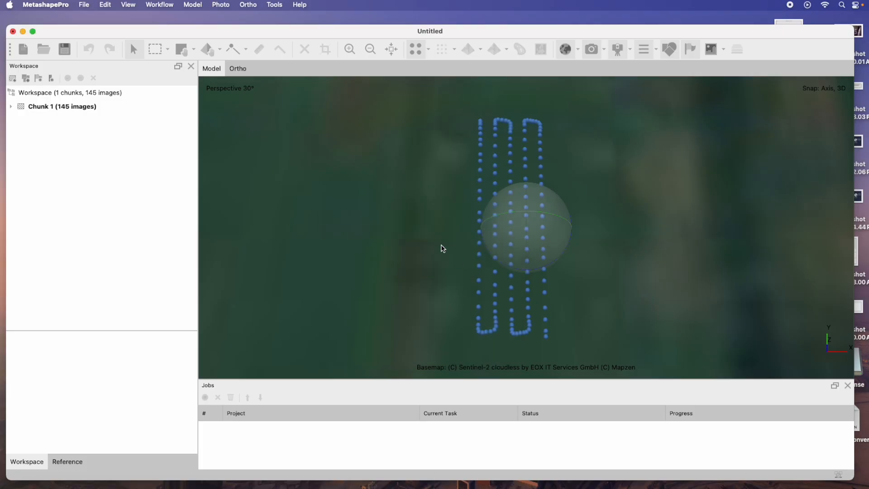
# Align the photos at High accuracy, saving the project as RedEdge-P Dual
pyautogui.click(159, 5)
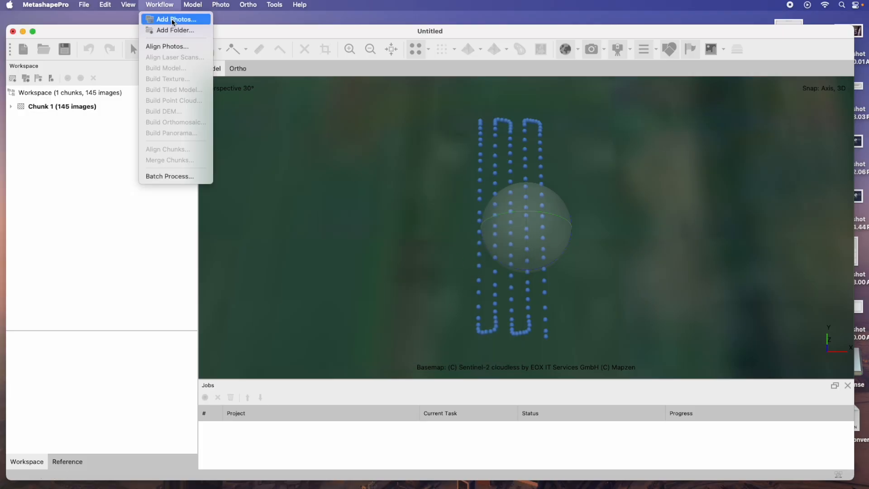
pyautogui.click(171, 47)
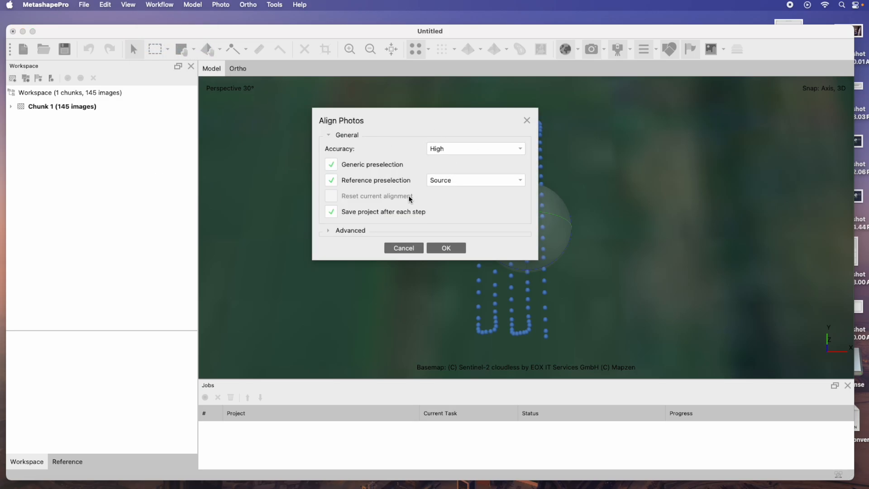
pyautogui.click(447, 248)
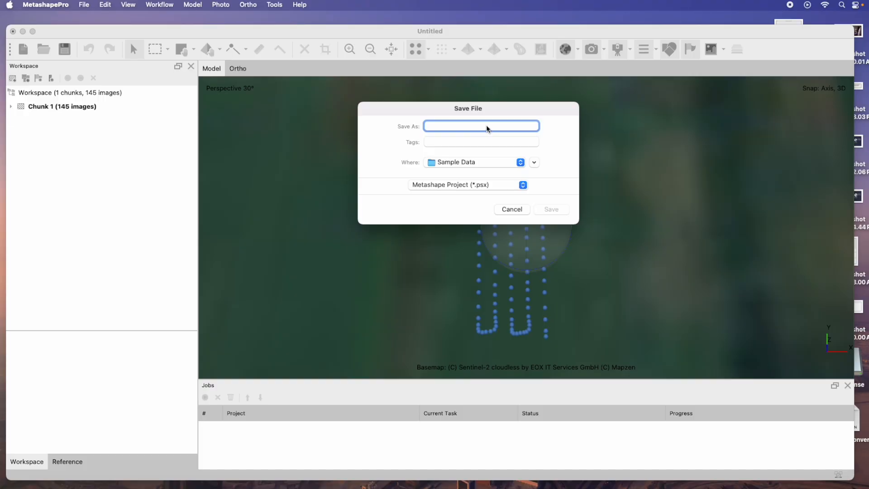
pyautogui.write('RedEdge-P Dual')
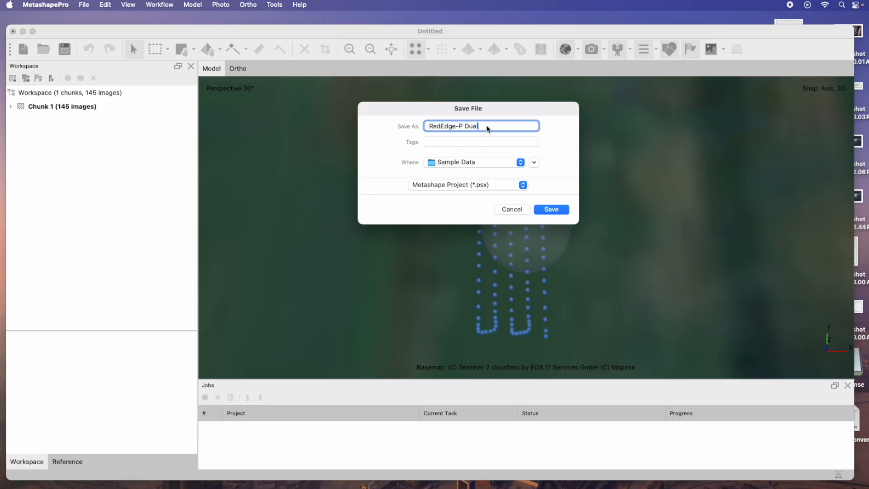
pyautogui.click(548, 209)
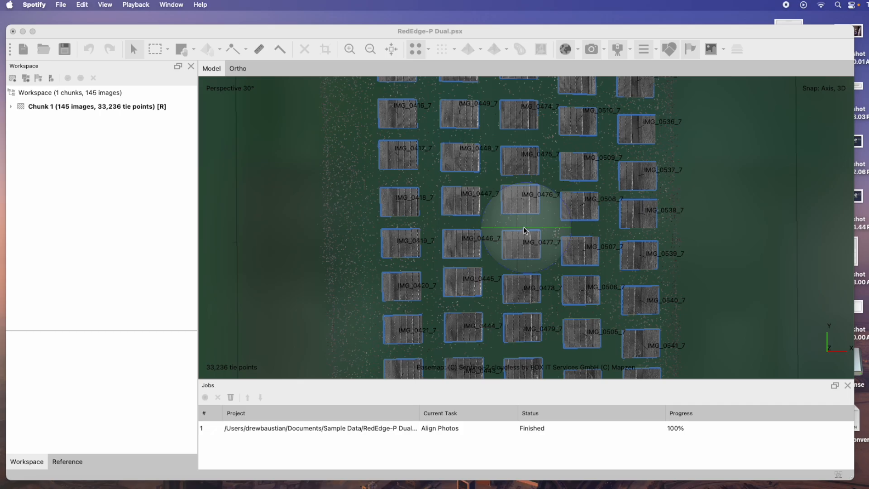
# Estimate image brightness, giving 150% brightness and 130% contrast, and apply it
pyautogui.moveTo(528, 227)
pyautogui.mouseDown()
pyautogui.moveTo(532, 162)
pyautogui.moveTo(529, 215)
pyautogui.mouseUp()
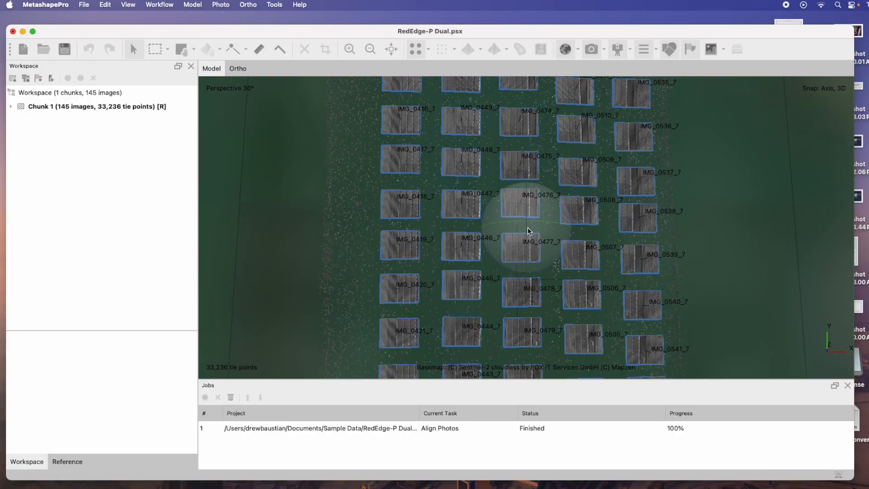
pyautogui.click(274, 5)
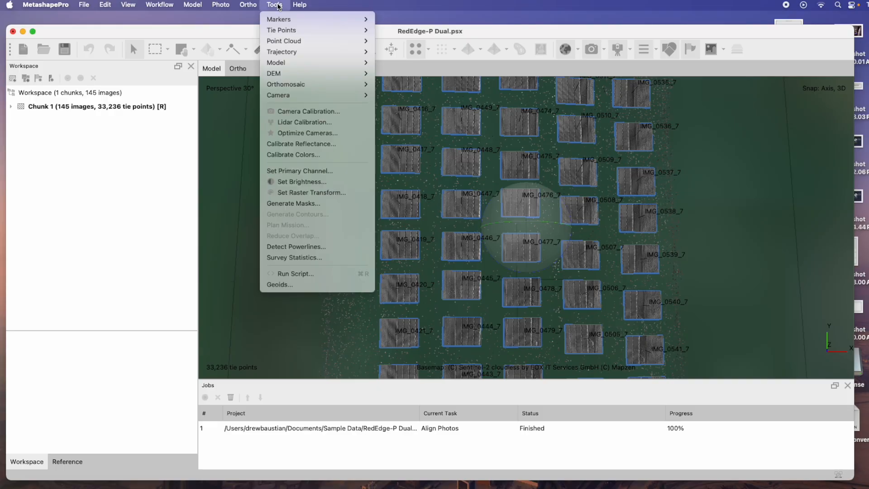
pyautogui.click(340, 185)
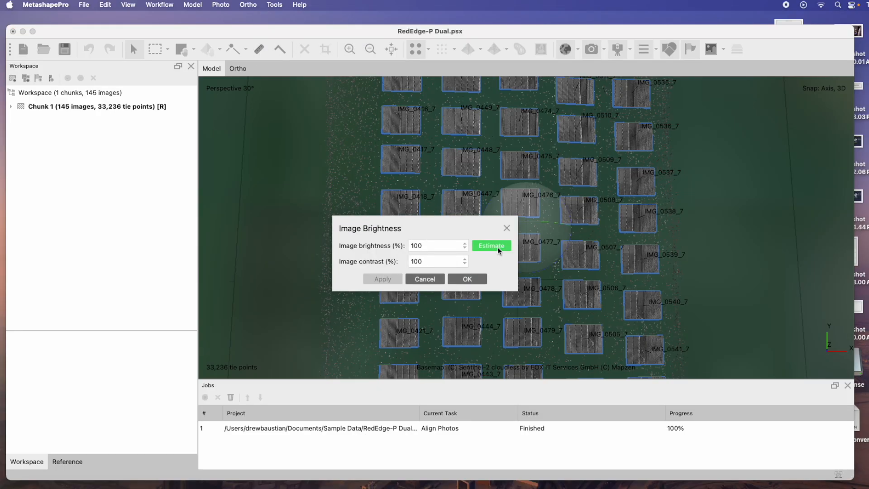
pyautogui.click(498, 246)
pyautogui.click(390, 279)
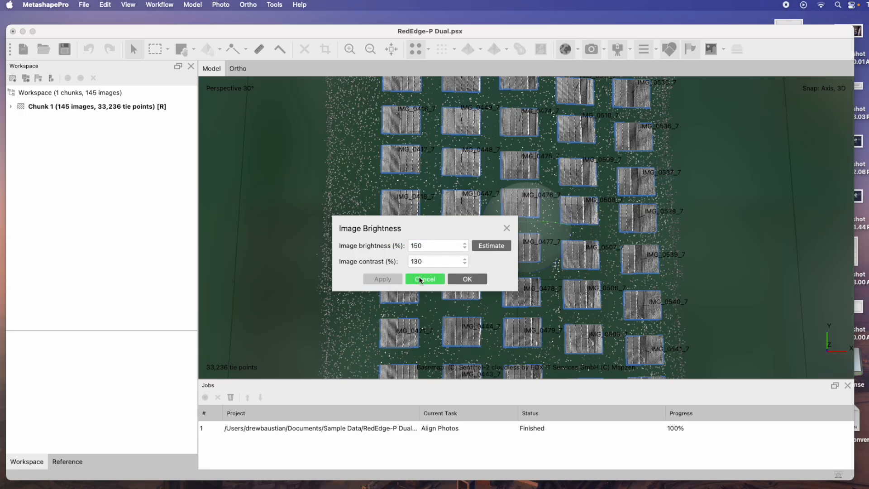
pyautogui.click(481, 283)
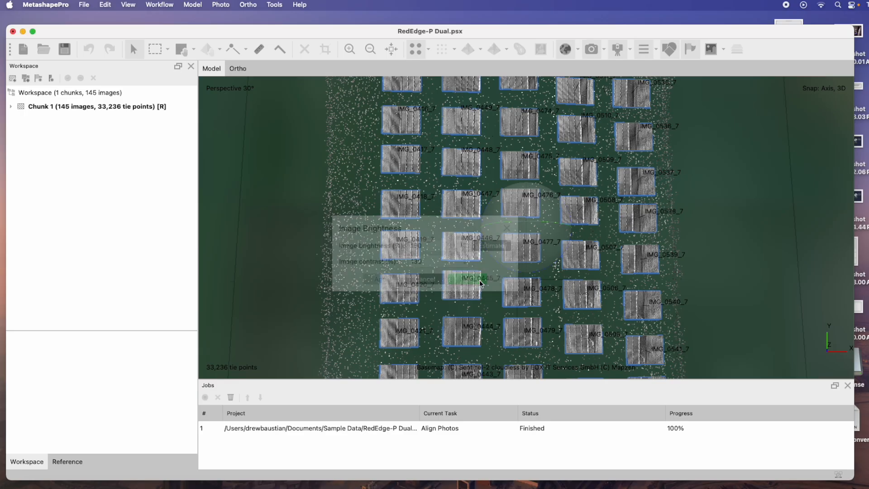
# Build a 3D model from tie points with Arbitrary (3D) surface type and High (90,000) face count
pyautogui.moveTo(563, 260); pyautogui.dragTo(560, 363, button='middle')
pyautogui.moveTo(581, 213); pyautogui.dragTo(531, 221, button='middle')
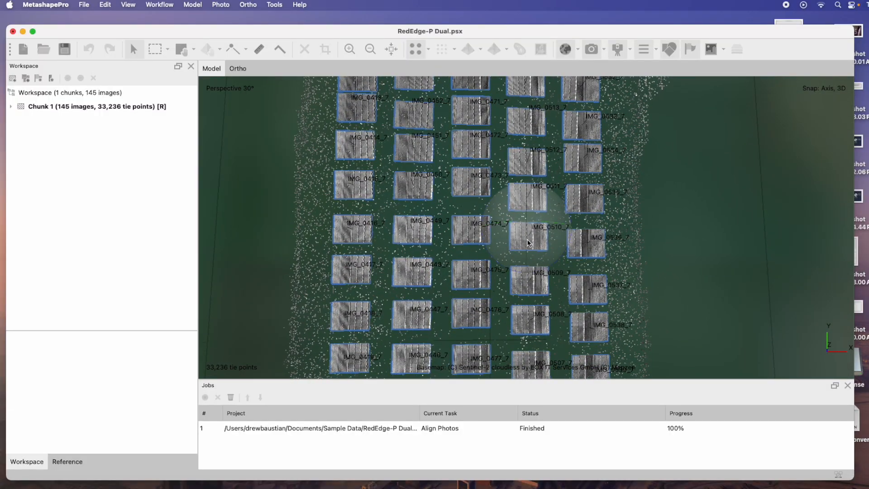
pyautogui.moveTo(528, 243)
pyautogui.mouseDown()
pyautogui.moveTo(529, 186)
pyautogui.moveTo(525, 238)
pyautogui.moveTo(564, 227)
pyautogui.moveTo(520, 226)
pyautogui.moveTo(574, 229)
pyautogui.moveTo(516, 234)
pyautogui.mouseUp()
pyautogui.scroll(-8, 515, 230)
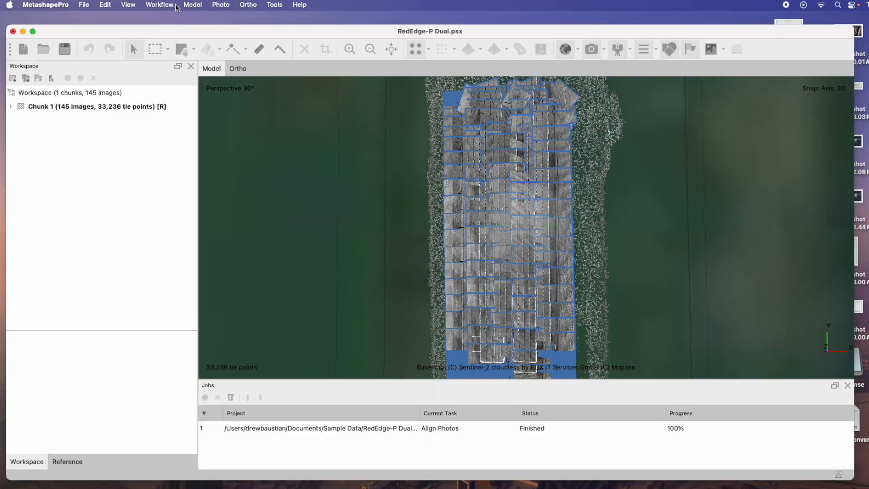
pyautogui.click(159, 5)
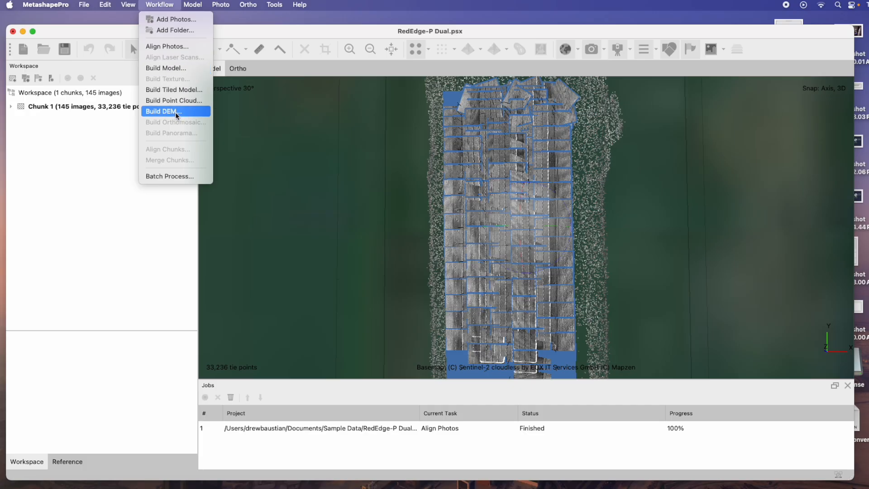
pyautogui.click(184, 69)
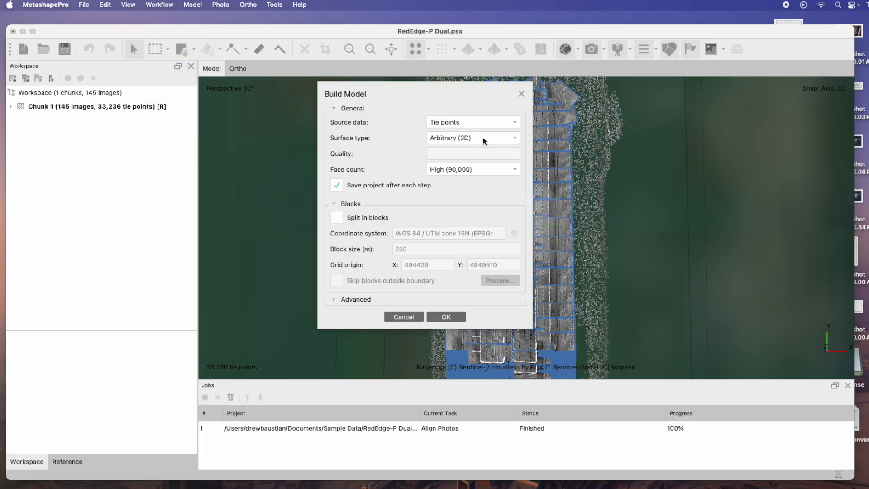
pyautogui.click(447, 317)
# Build a point cloud from depth maps at High quality
pyautogui.moveTo(520, 227); pyautogui.dragTo(520, 263)
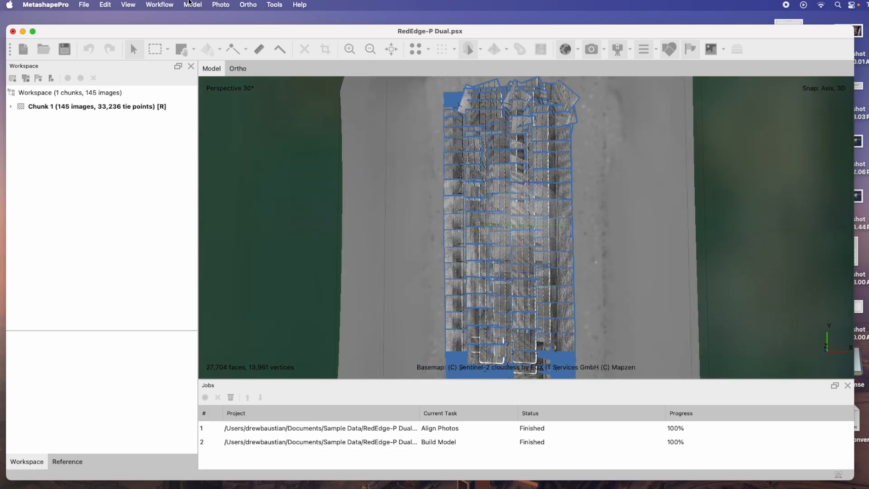
pyautogui.click(167, 5)
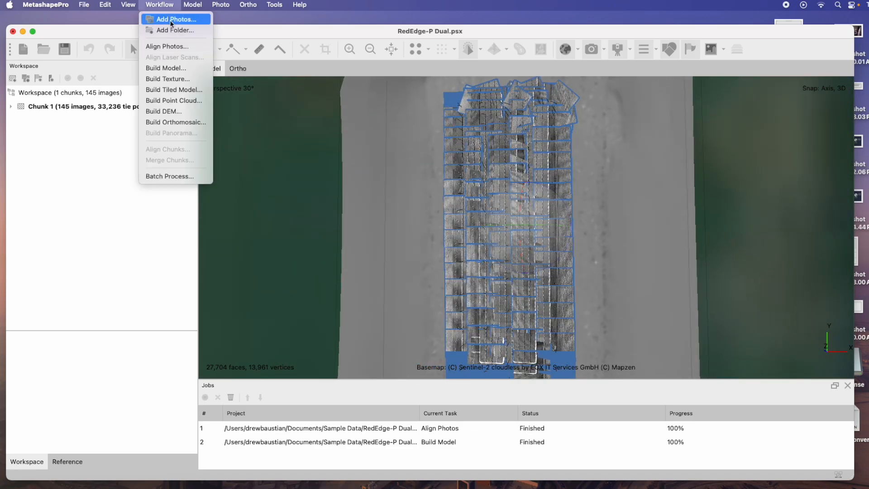
pyautogui.click(186, 99)
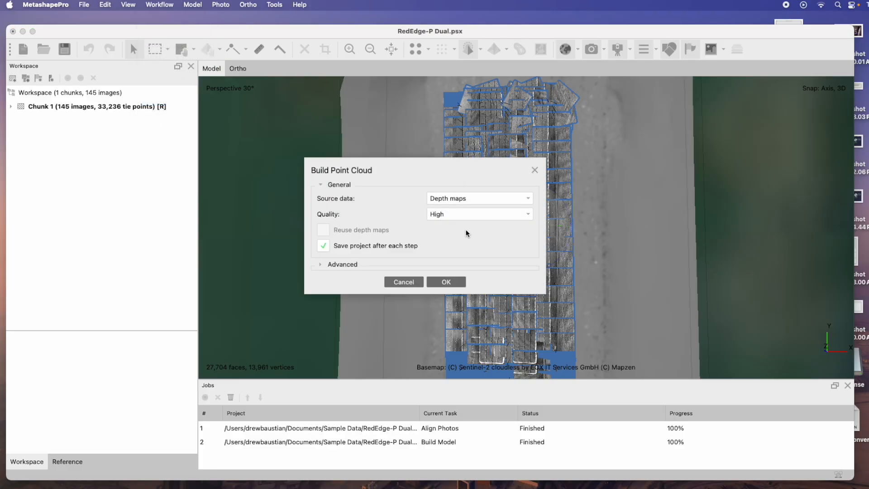
pyautogui.click(447, 281)
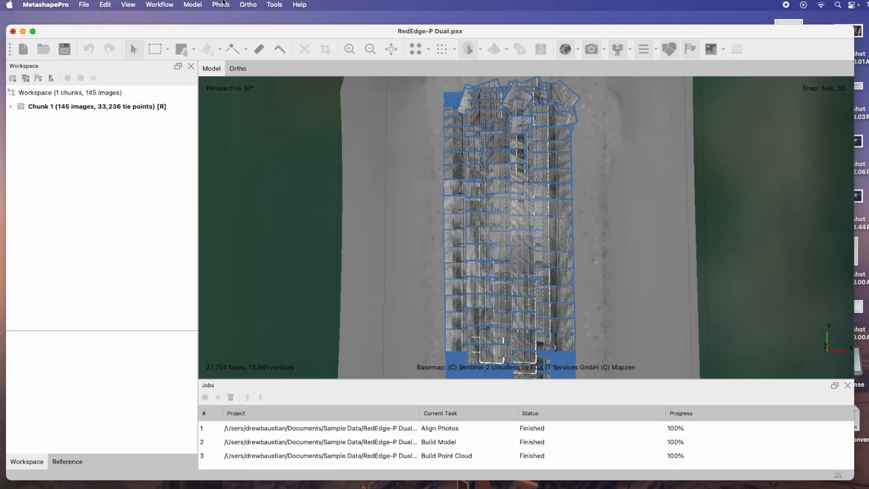
# Build a DEM from the point cloud in WGS 84 geographic projection with Extrapolated interpolation
pyautogui.click(166, 6)
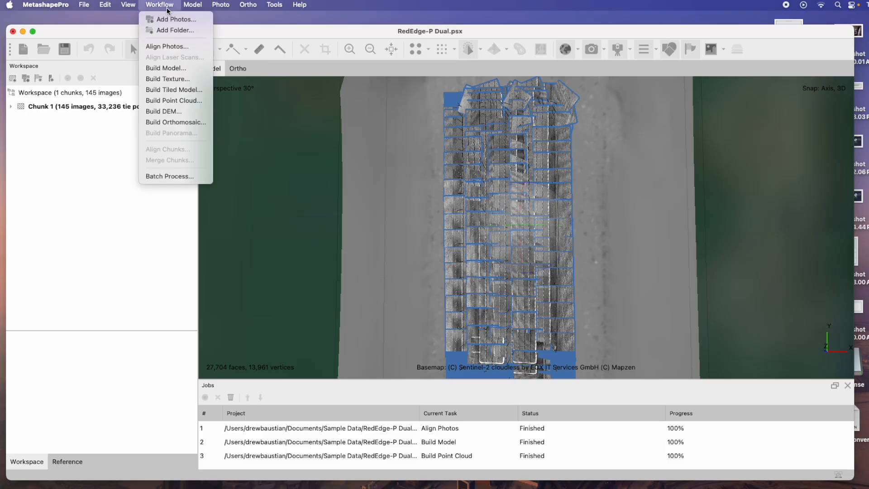
pyautogui.click(180, 112)
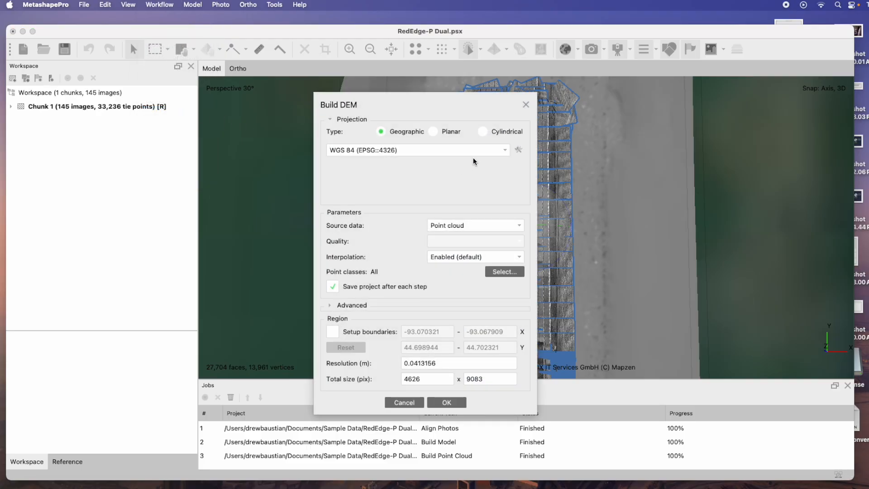
pyautogui.click(509, 257)
pyautogui.click(495, 293)
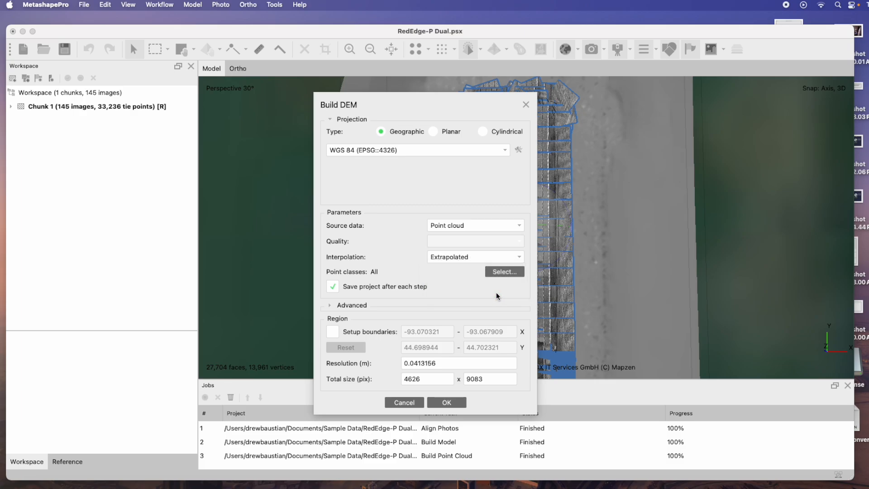
pyautogui.click(494, 258)
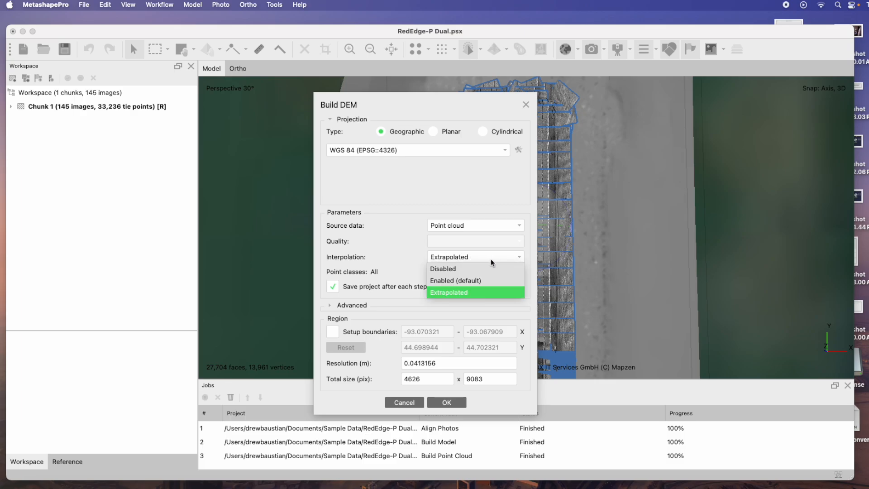
pyautogui.click(479, 281)
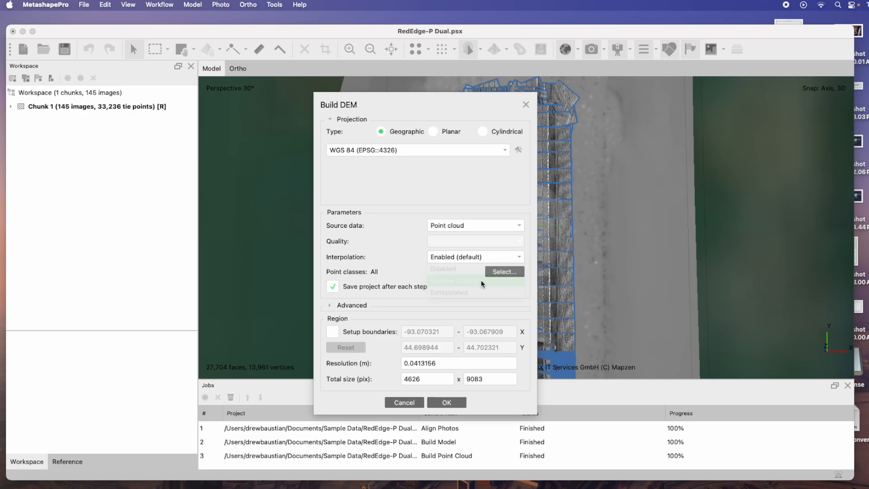
pyautogui.click(499, 257)
pyautogui.click(479, 294)
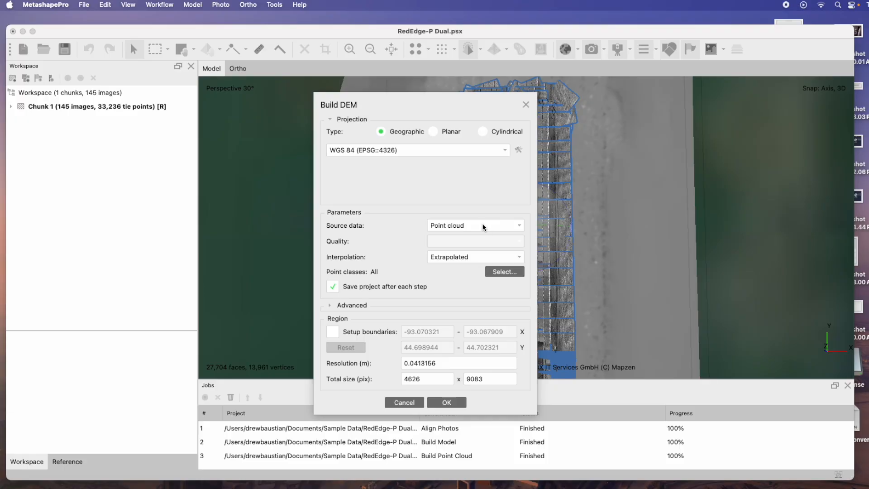
pyautogui.click(512, 227)
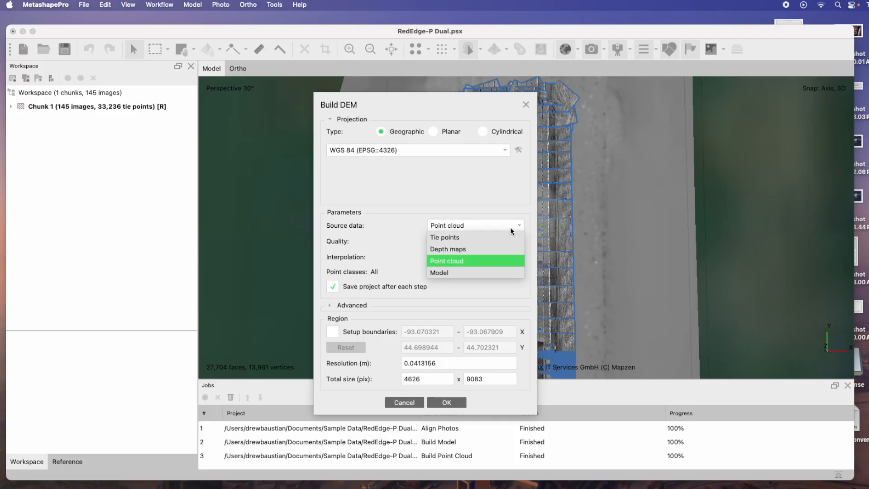
pyautogui.click(460, 265)
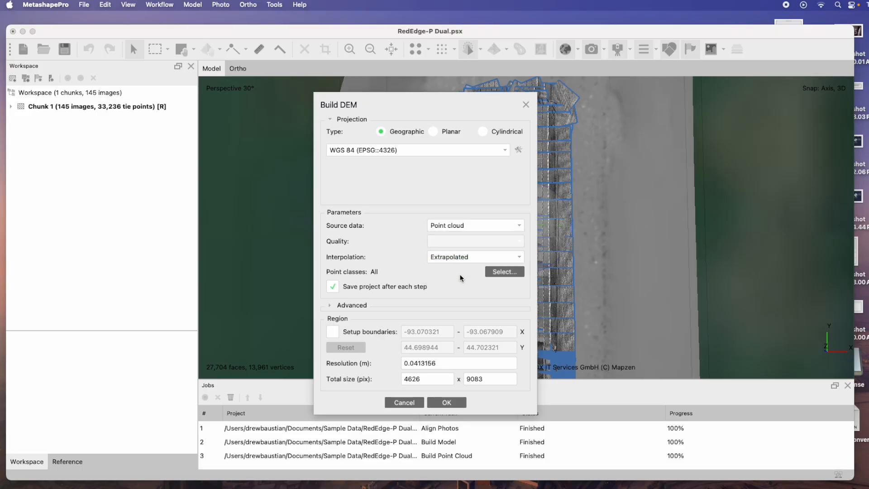
pyautogui.click(446, 402)
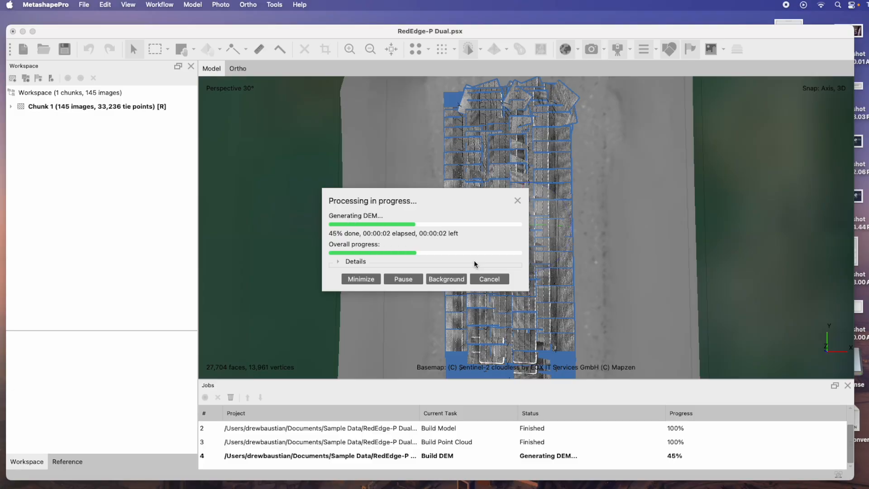
# Expand the chunk and open the DEM in the ortho view to inspect the elevation surface
pyautogui.click(11, 107)
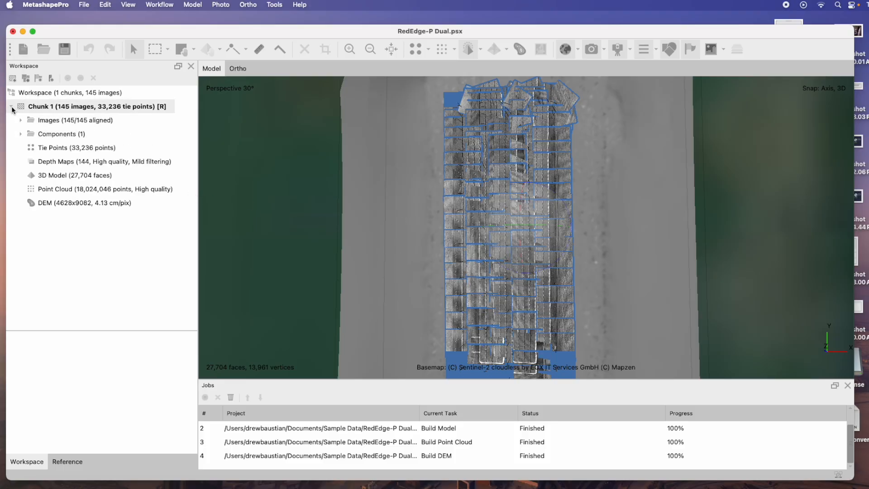
pyautogui.click(53, 203)
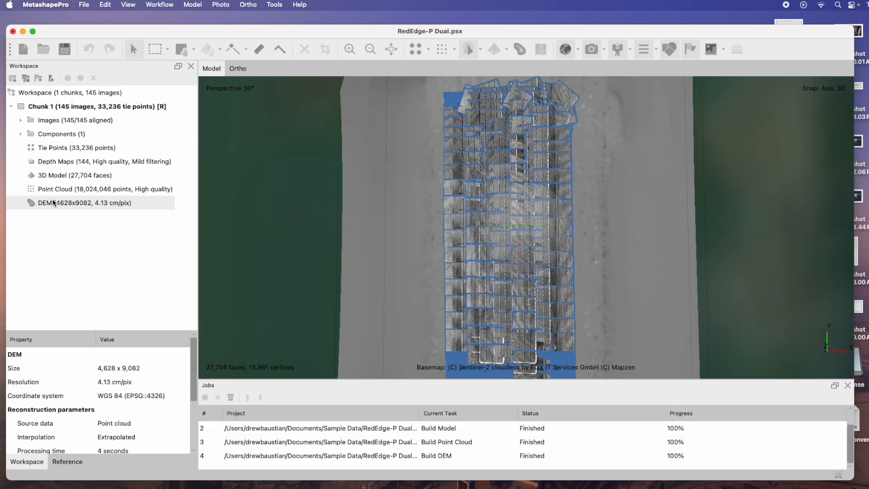
pyautogui.doubleClick(65, 203)
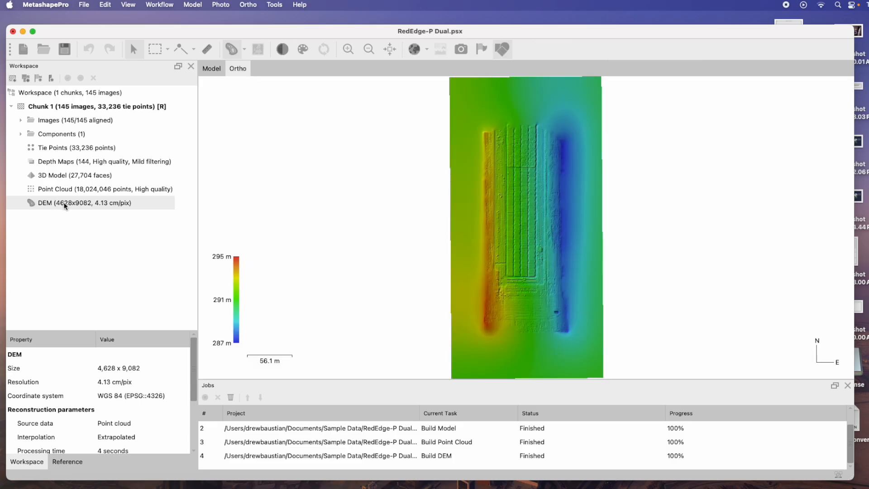
pyautogui.scroll(1, 543, 239)
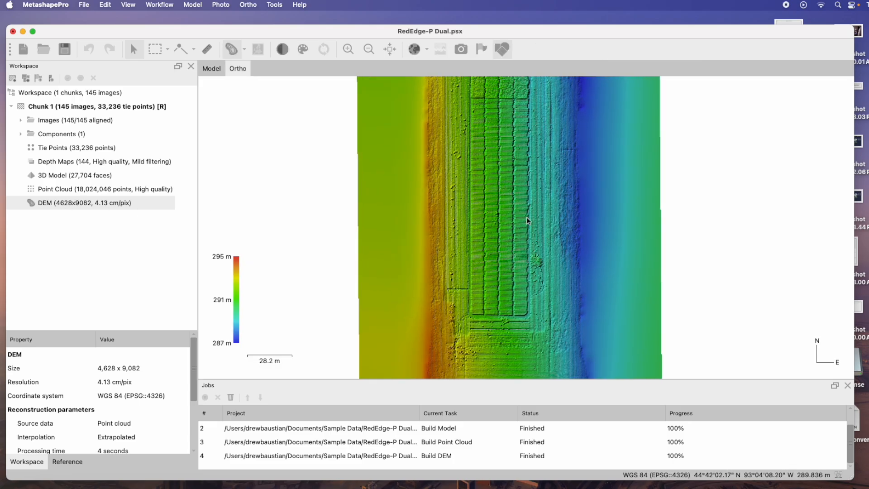
pyautogui.moveTo(515, 225); pyautogui.dragTo(496, 243)
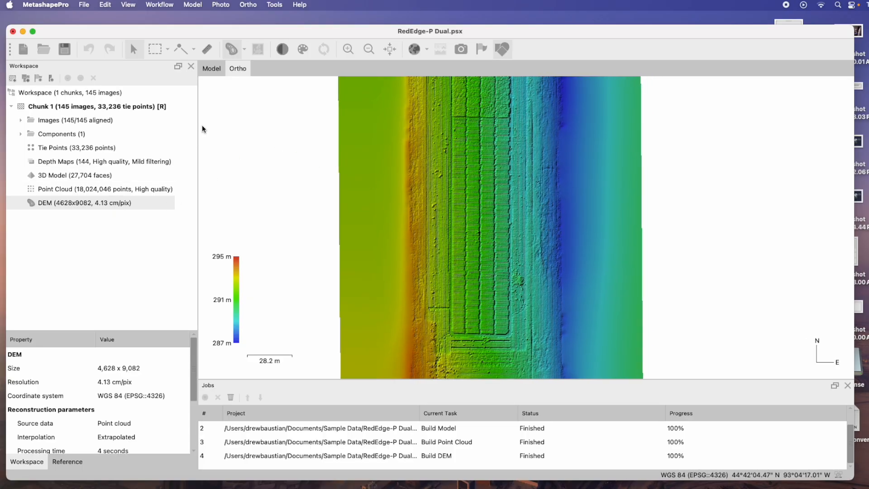
# Build an orthomosaic on the DEM surface with Mosaic blending and hole filling enabled
pyautogui.click(212, 68)
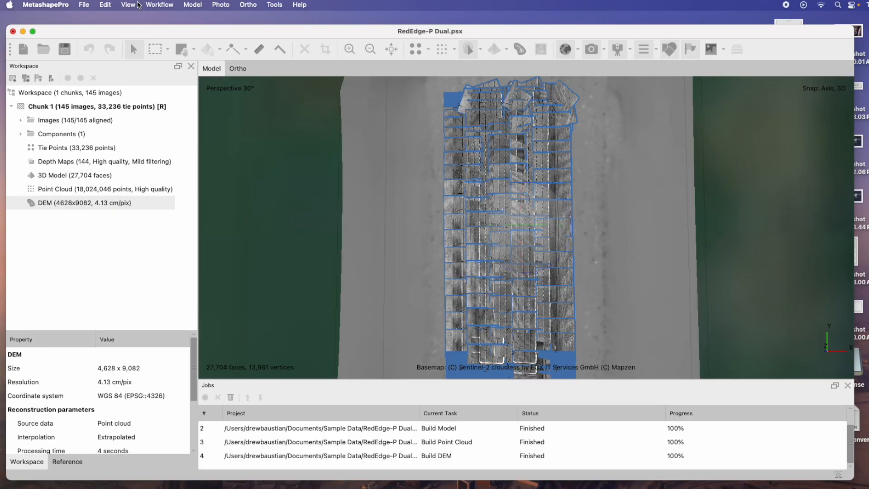
pyautogui.click(161, 5)
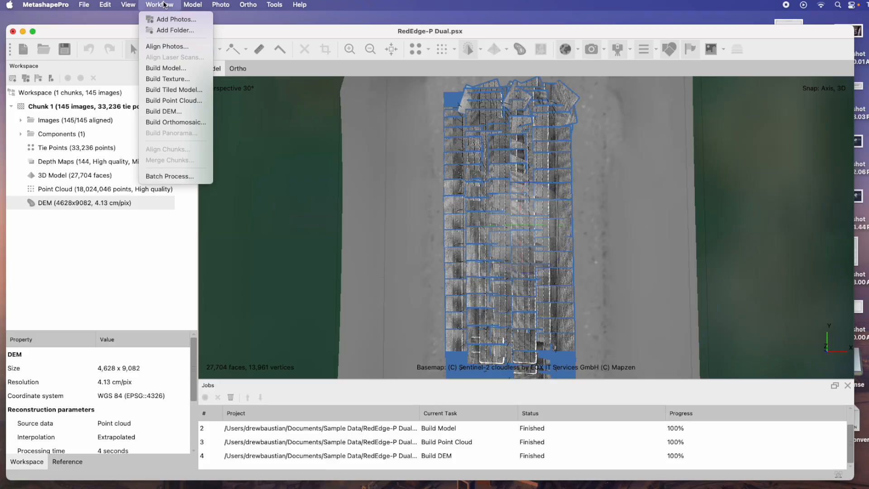
pyautogui.click(176, 123)
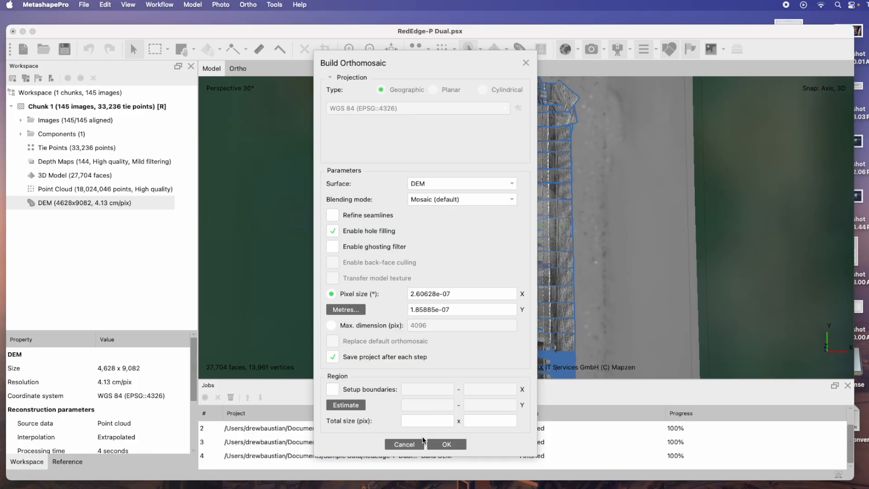
pyautogui.click(455, 446)
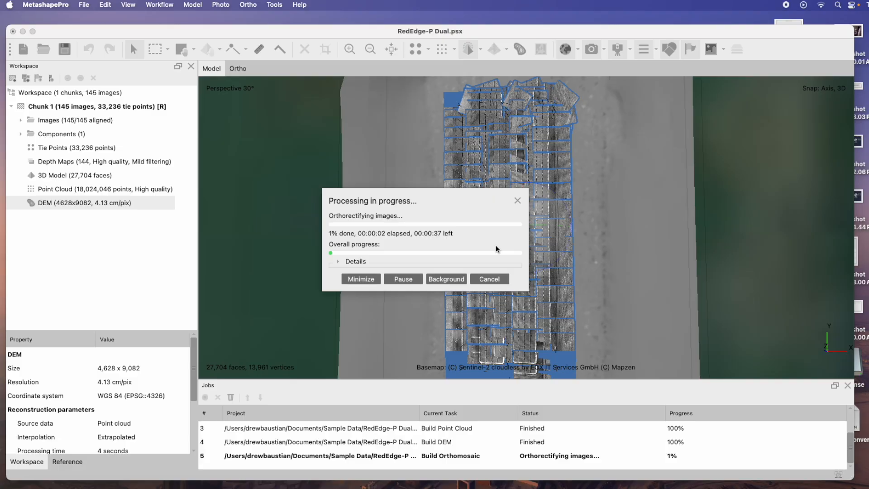
pyautogui.click(169, 5)
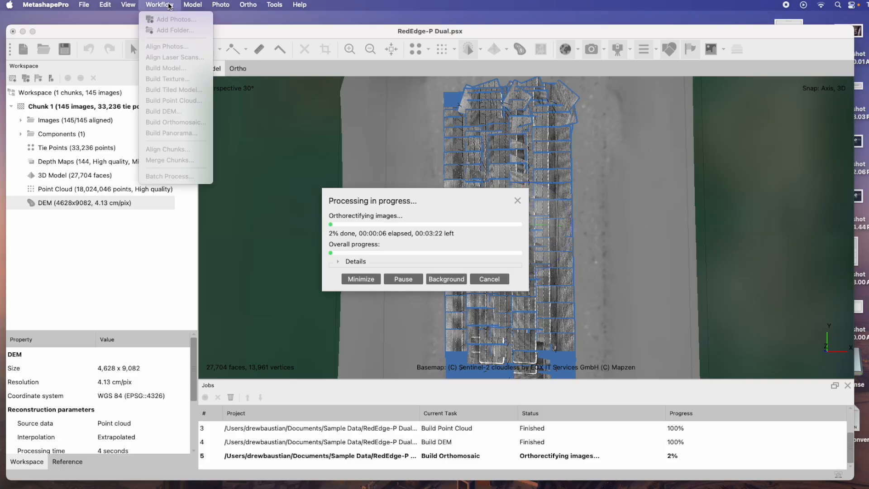
pyautogui.click(168, 5)
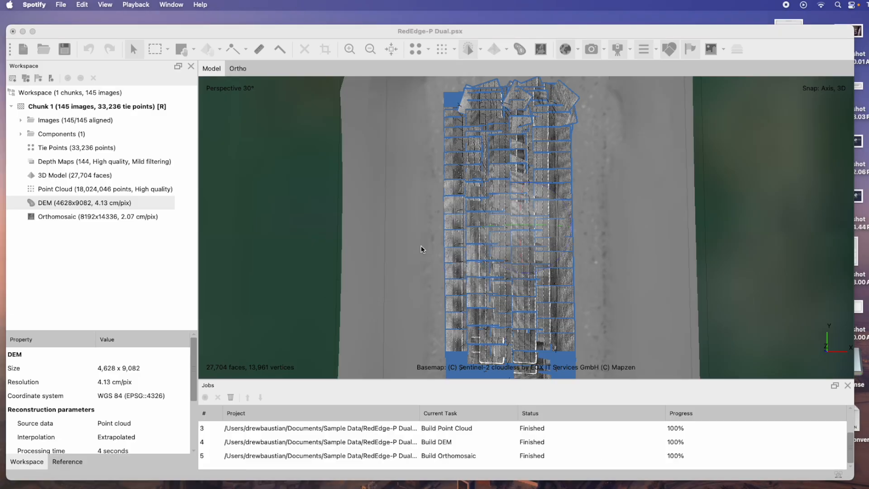
# Open the orthomosaic and zoom across the crop rows to inspect its detail
pyautogui.doubleClick(94, 215)
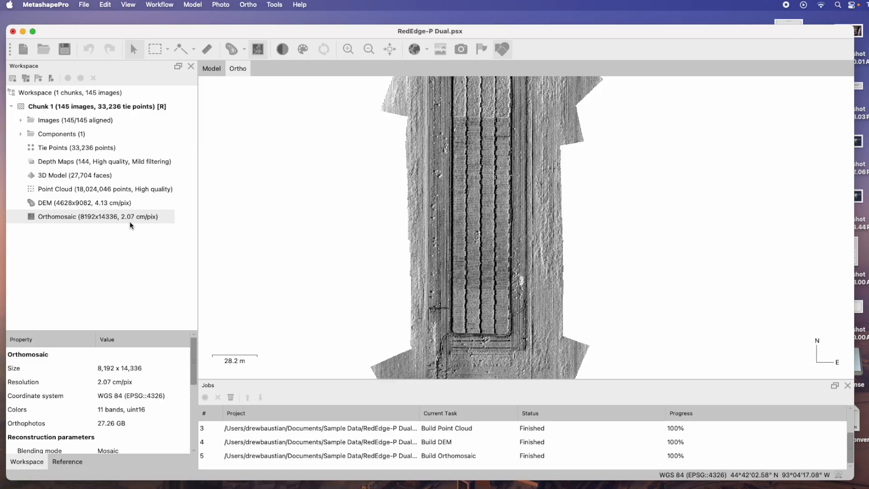
pyautogui.scroll(2, 503, 238)
pyautogui.scroll(1, 503, 238)
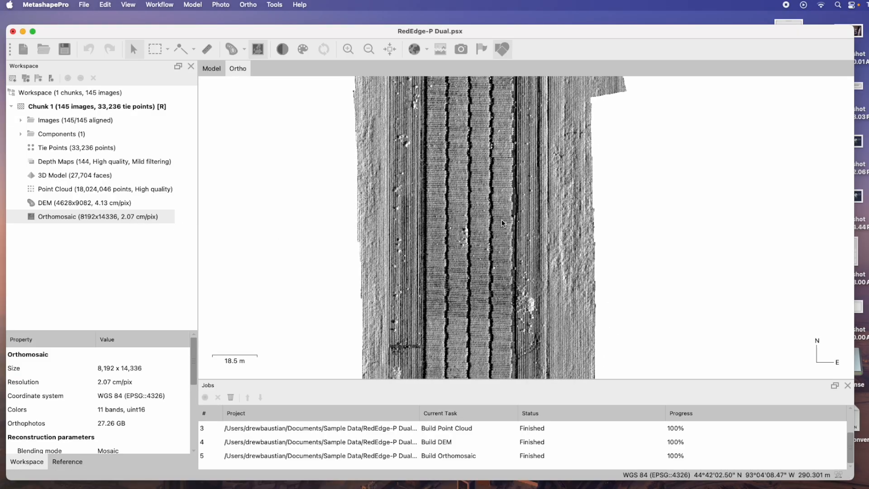
pyautogui.moveTo(482, 213); pyautogui.dragTo(490, 319)
pyautogui.scroll(2, 472, 227)
pyautogui.scroll(6, 473, 228)
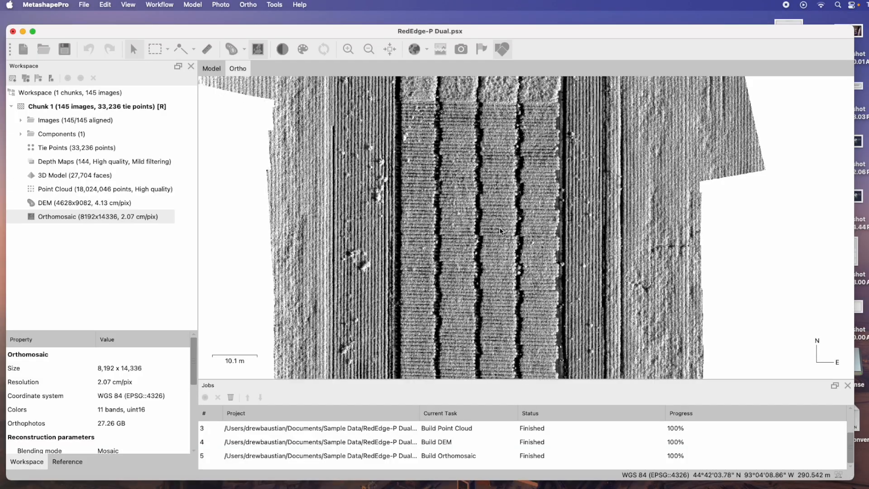
pyautogui.scroll(-6, 541, 245)
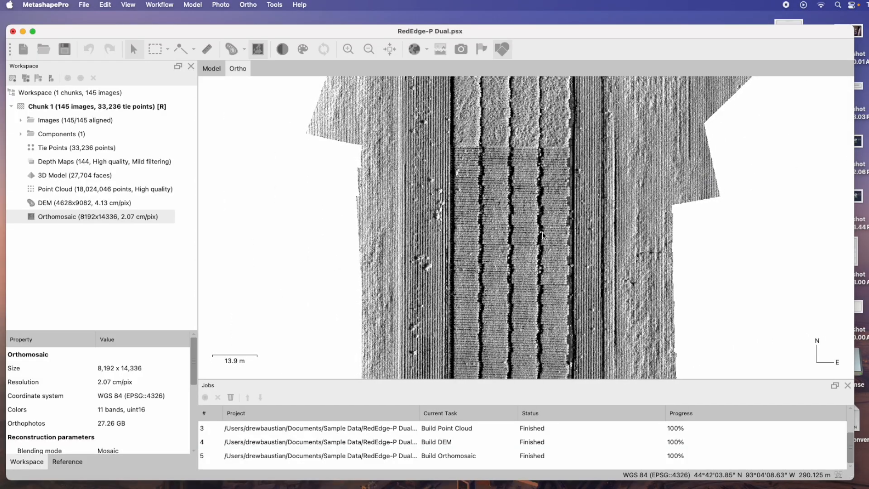
pyautogui.moveTo(525, 199); pyautogui.dragTo(548, 85)
pyautogui.moveTo(561, 358); pyautogui.dragTo(558, 246)
pyautogui.scroll(10, 559, 247)
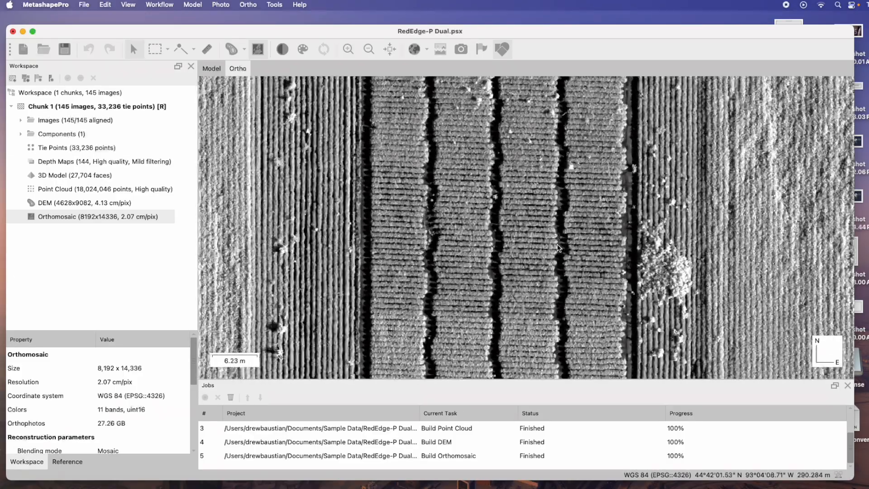
pyautogui.scroll(5, 559, 248)
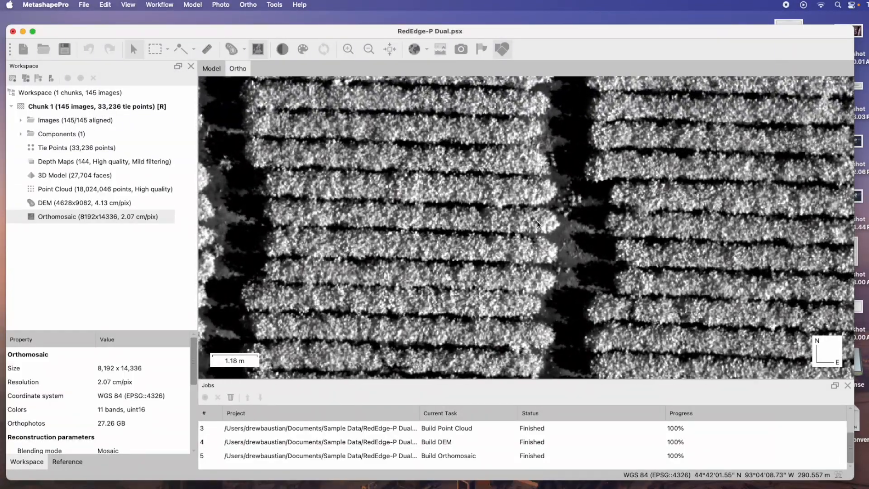
pyautogui.scroll(-6, 525, 257)
pyautogui.scroll(-5, 525, 257)
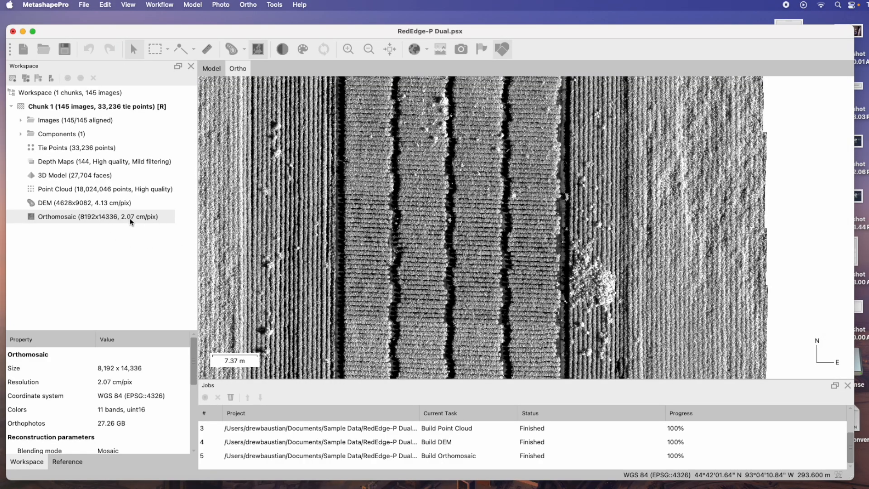
pyautogui.scroll(-3, 513, 239)
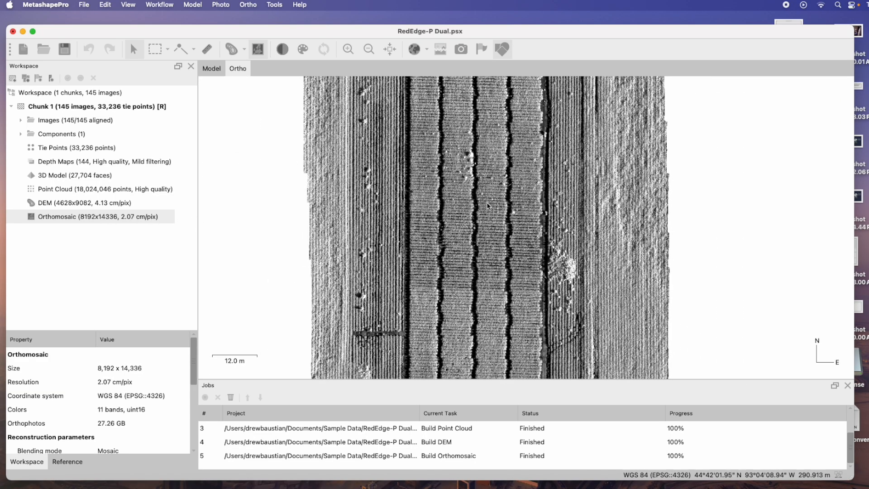
# Open Pansharpen Orthomosaic for the orthomosaic and exclude B5 - Panchro from the low-resolution bands
pyautogui.click(281, 5)
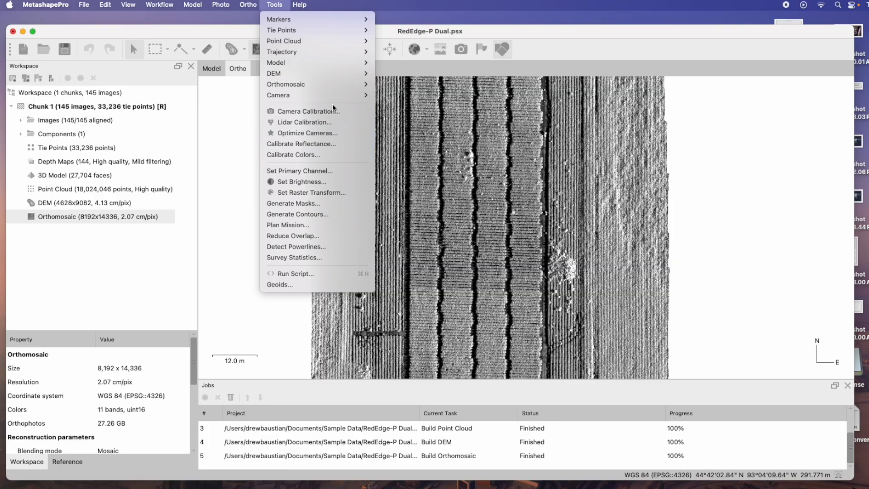
pyautogui.moveTo(330, 86)
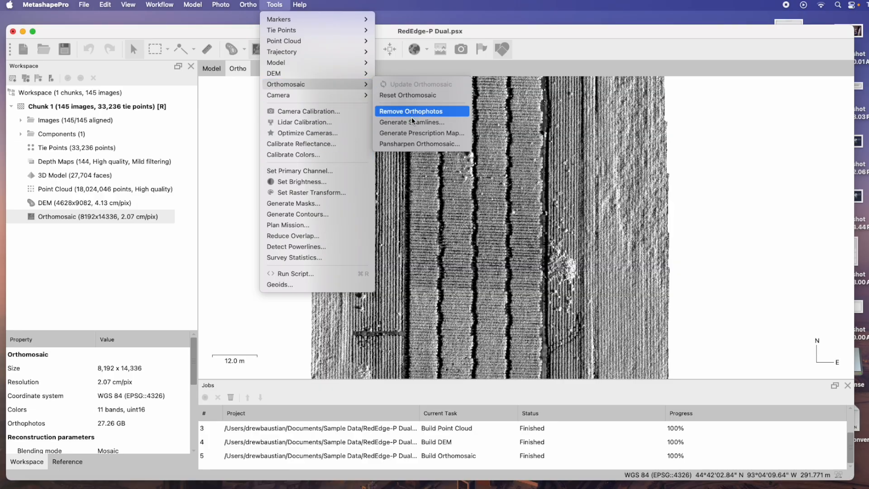
pyautogui.click(417, 145)
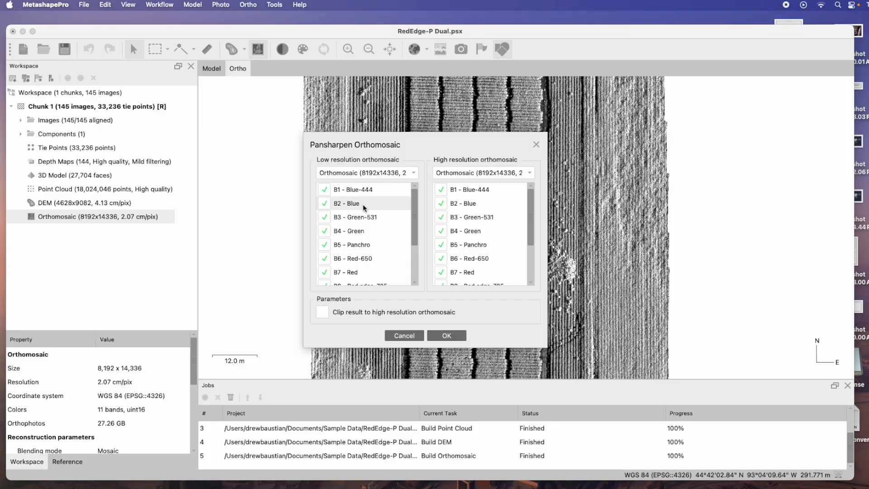
pyautogui.scroll(-2, 344, 235)
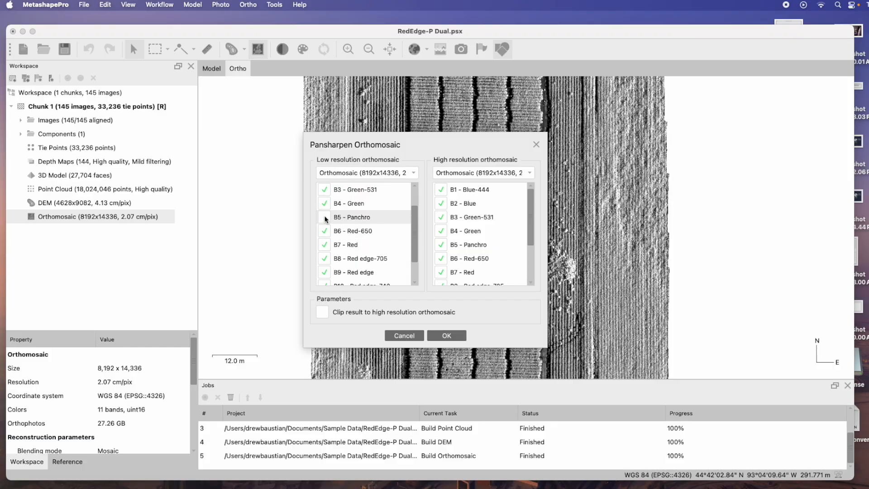
# Keep only B5 - Panchro in the high-resolution bands, enable clipping to the high resolution orthomosaic, and run pansharpening
pyautogui.click(441, 190)
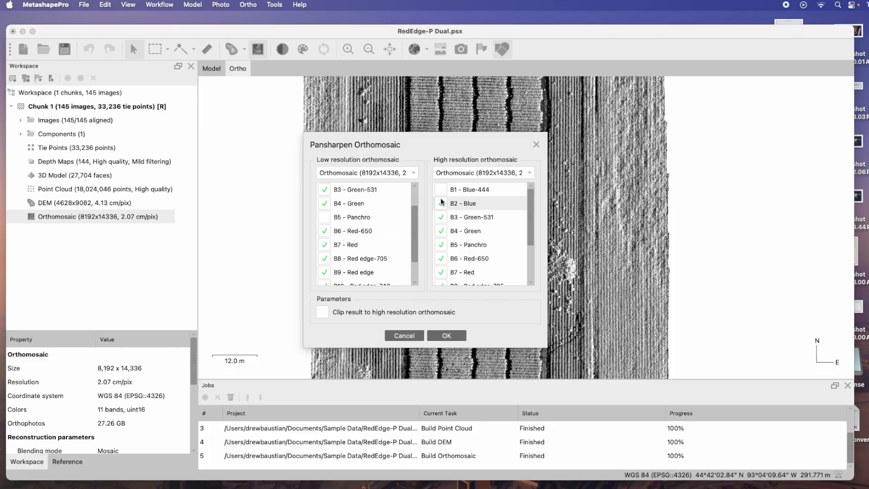
pyautogui.click(441, 217)
pyautogui.click(441, 231)
pyautogui.click(441, 258)
pyautogui.scroll(-3, 443, 244)
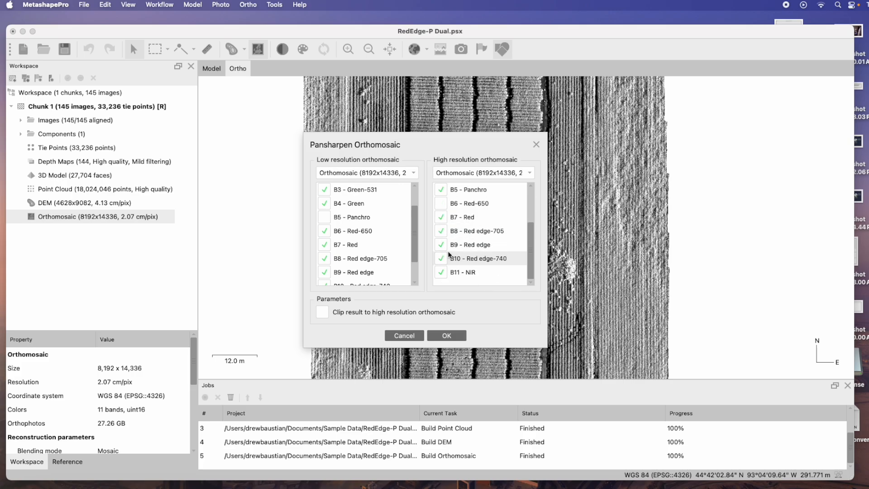
pyautogui.click(442, 217)
pyautogui.click(441, 231)
pyautogui.click(441, 245)
pyautogui.click(441, 258)
pyautogui.click(443, 272)
pyautogui.click(322, 312)
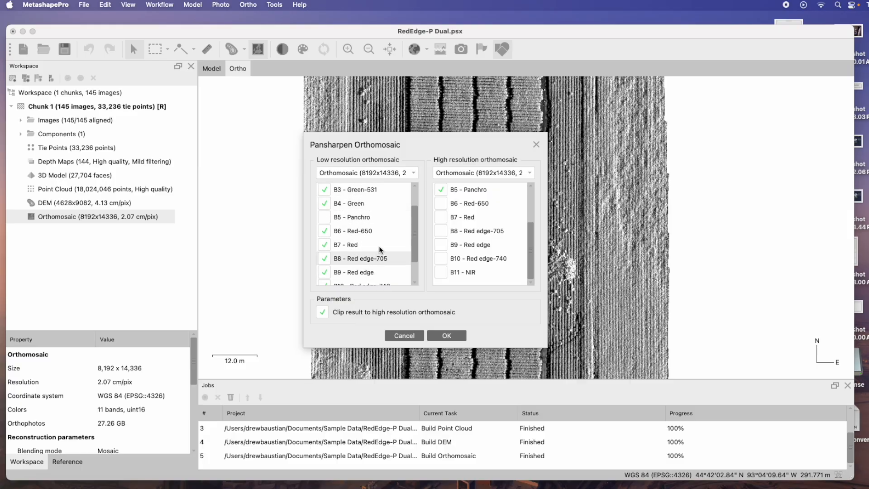
pyautogui.click(458, 336)
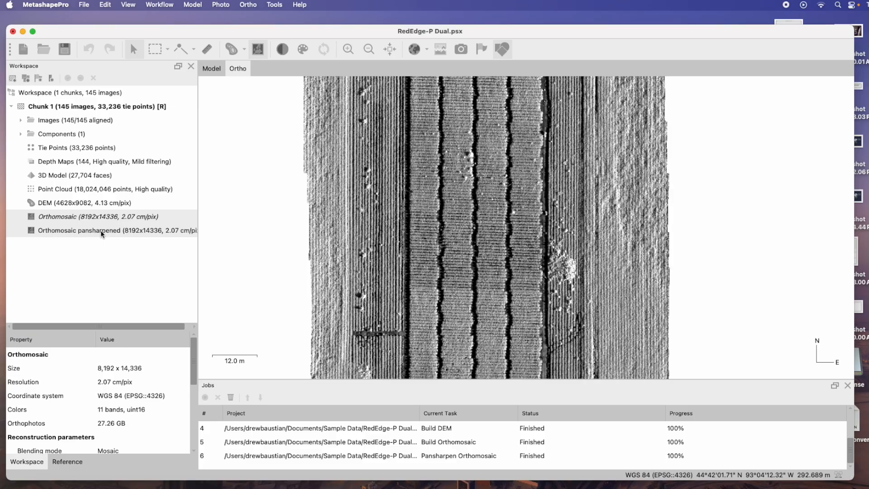
# Export the pansharpened orthomosaic as a GeoTIFF named Dual-P Orth Pan in Sample Data with default settings
pyautogui.rightClick(101, 233)
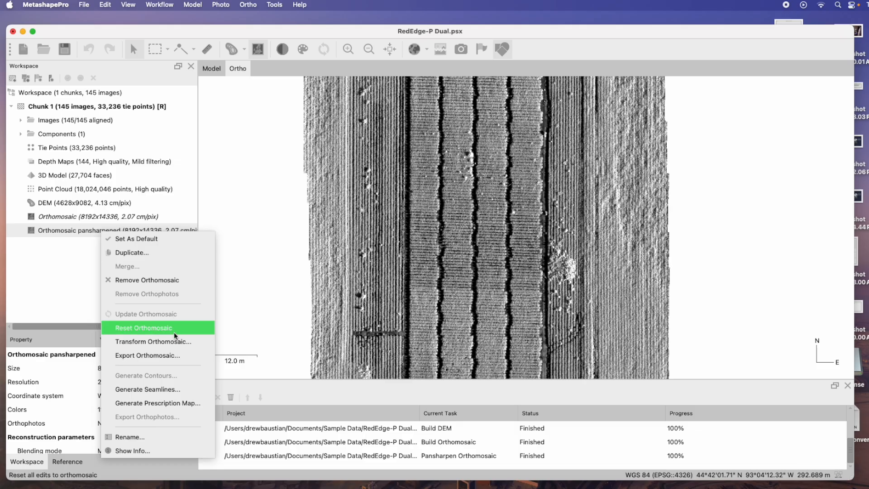
pyautogui.click(172, 358)
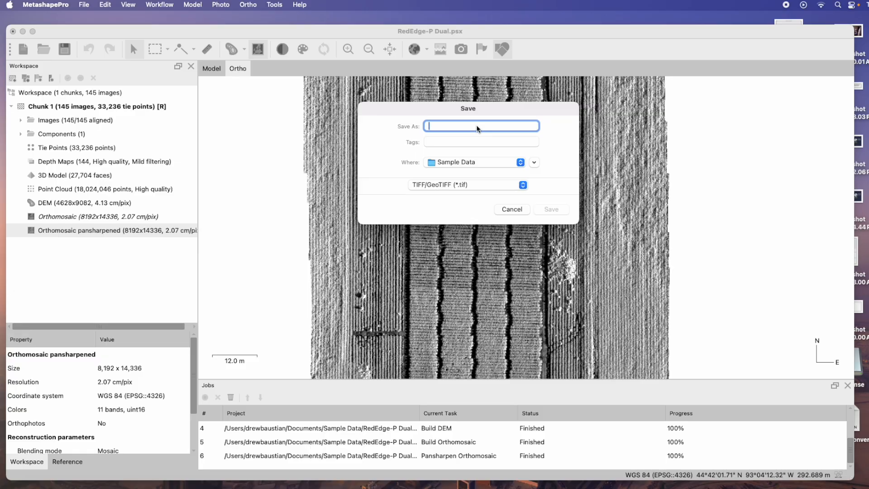
pyautogui.write('Dual')
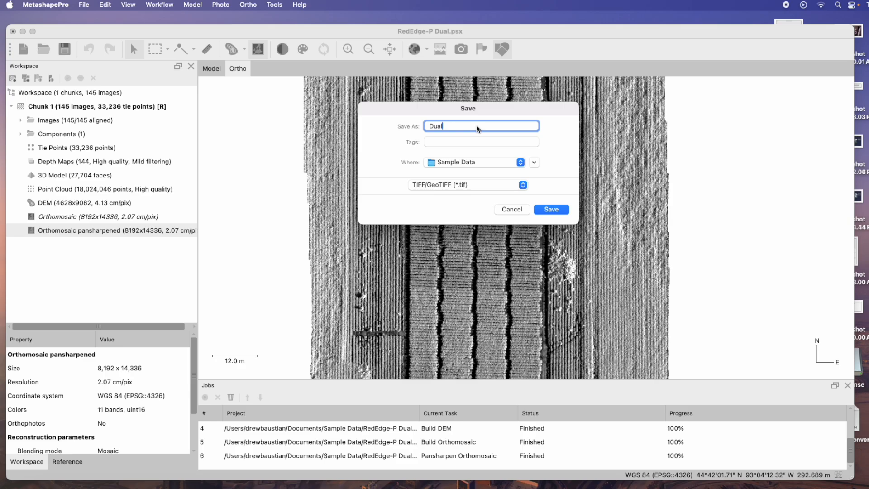
pyautogui.write('-P Orth Par')
pyautogui.click(552, 210)
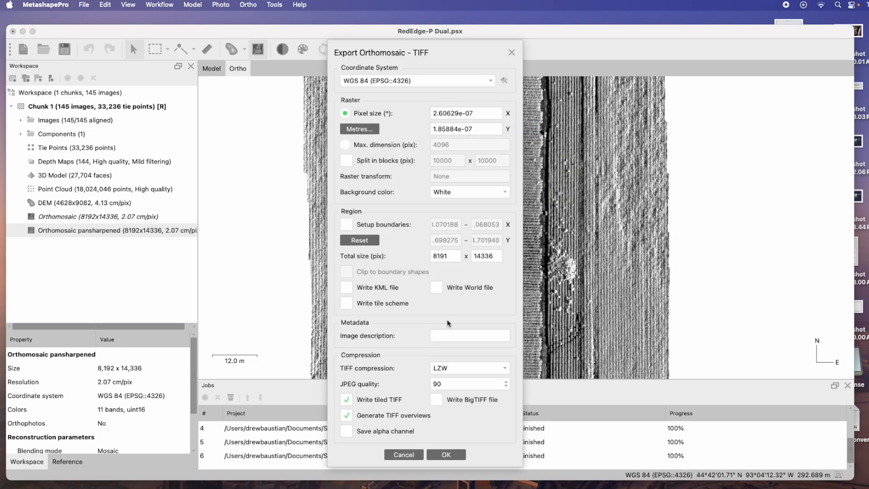
pyautogui.click(441, 457)
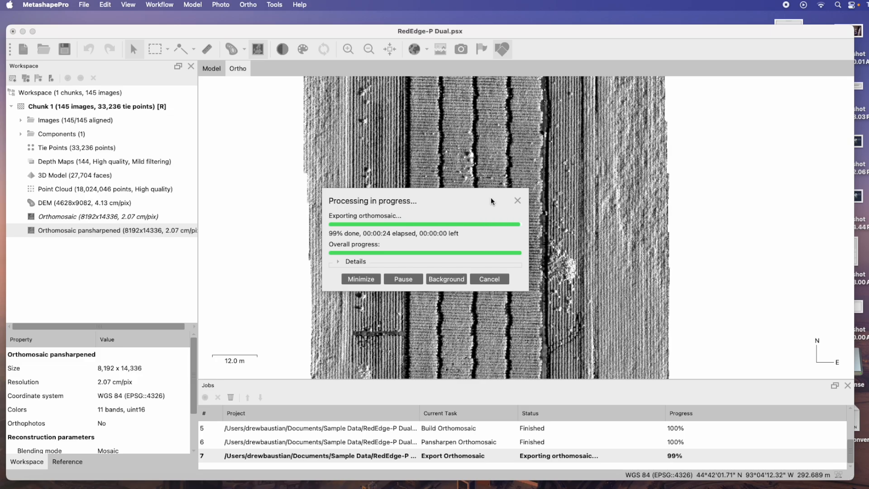
# Export the DEM as a GeoTIFF named Dual-P DEM in Sample Data with default settings
pyautogui.rightClick(108, 204)
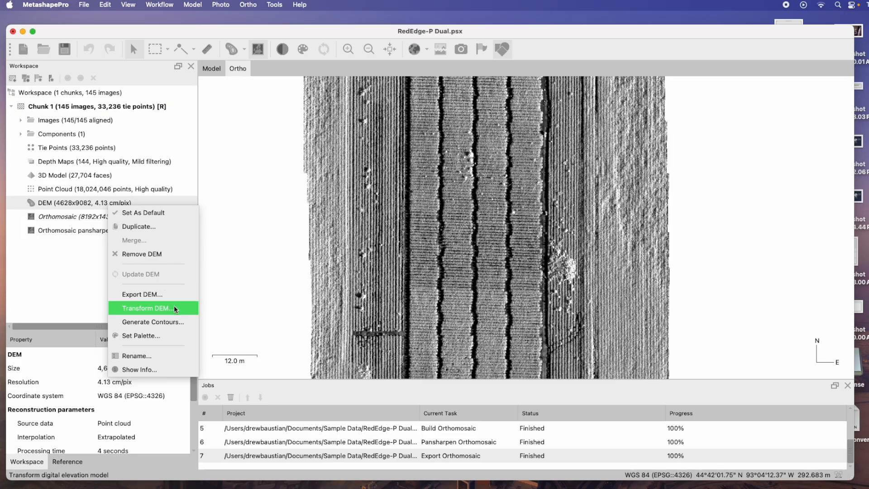
pyautogui.click(162, 295)
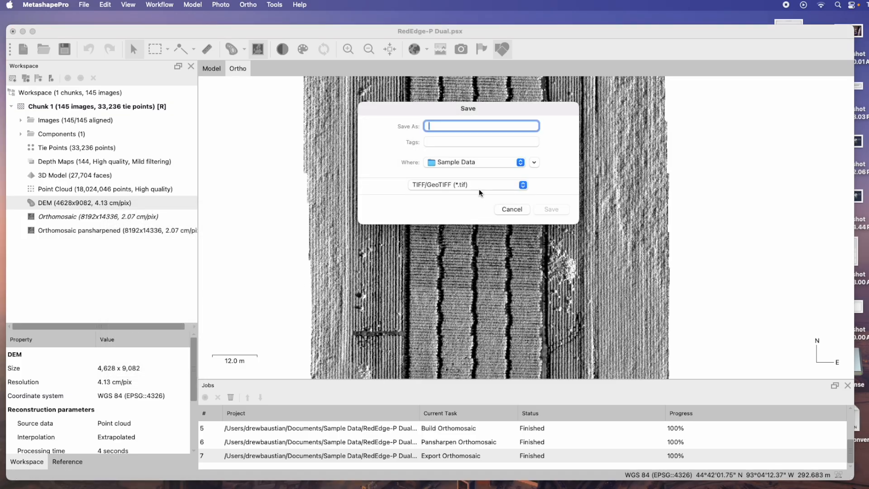
pyautogui.write('Dual-P')
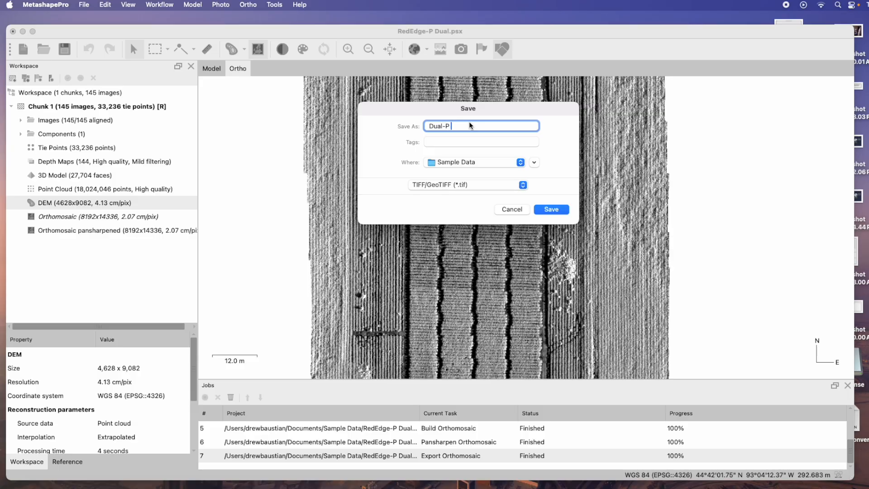
pyautogui.write(' DEM')
pyautogui.click(560, 208)
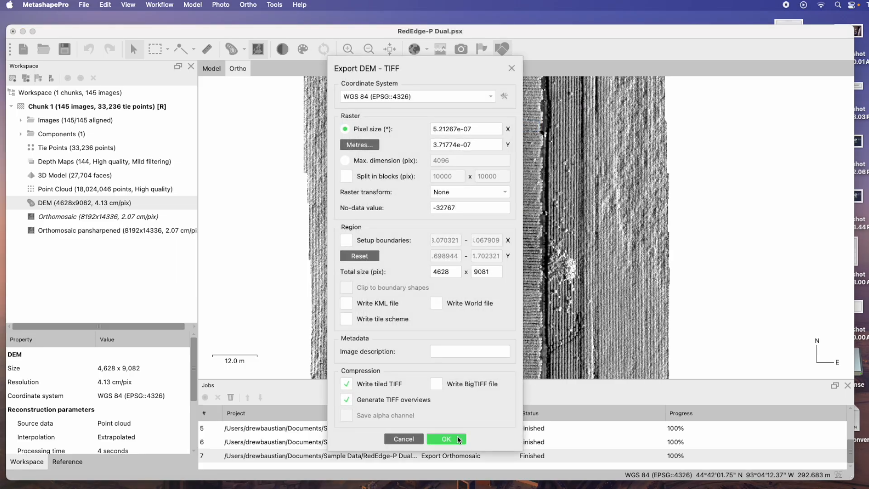
pyautogui.click(446, 438)
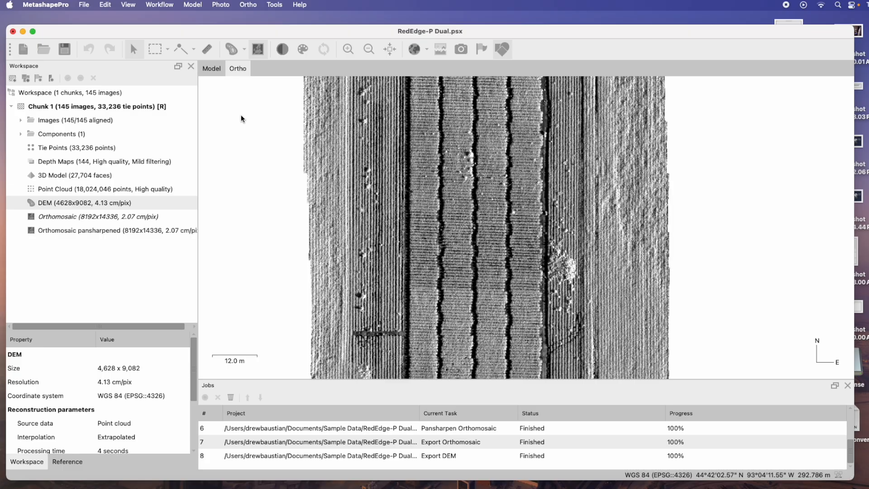
# Close the Metashape project without saving changes
pyautogui.click(12, 32)
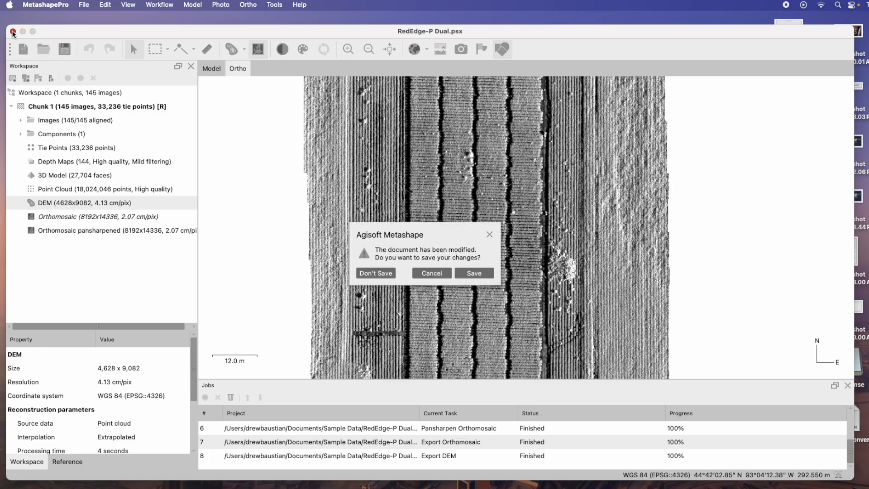
pyautogui.click(387, 276)
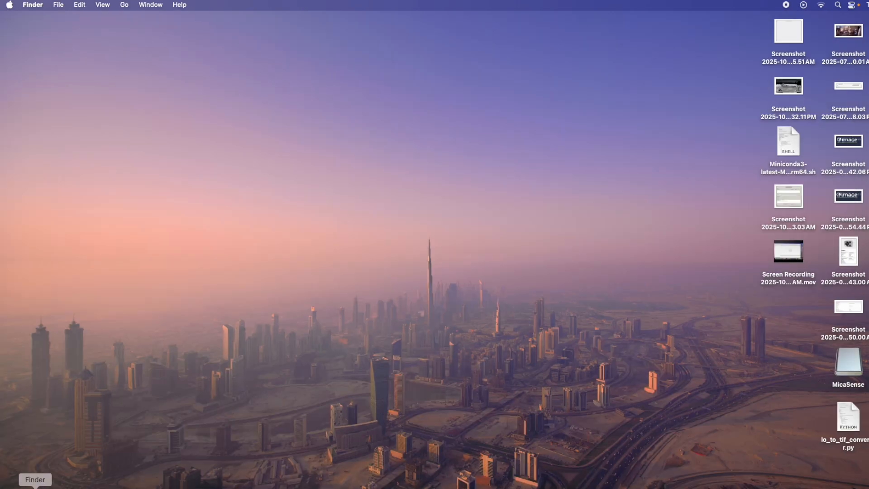
# Launch QGIS-LTR from the Applications folder and dismiss the plugin load error
pyautogui.click(35, 487)
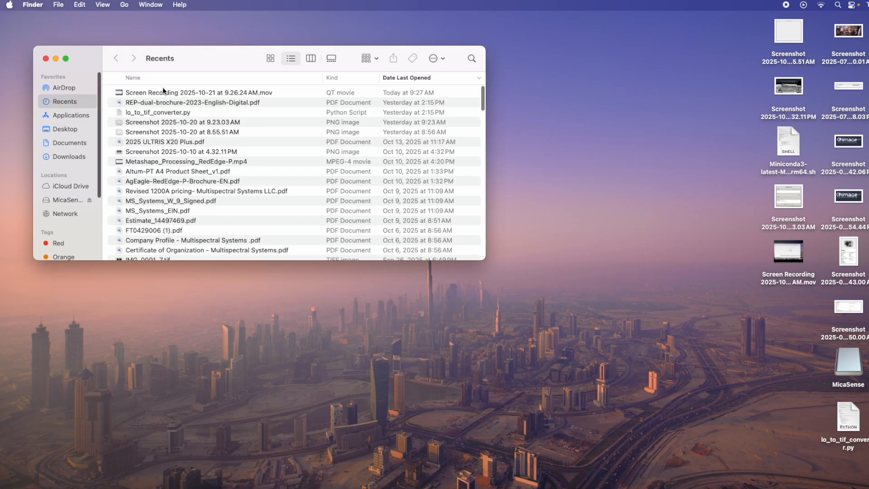
pyautogui.click(82, 118)
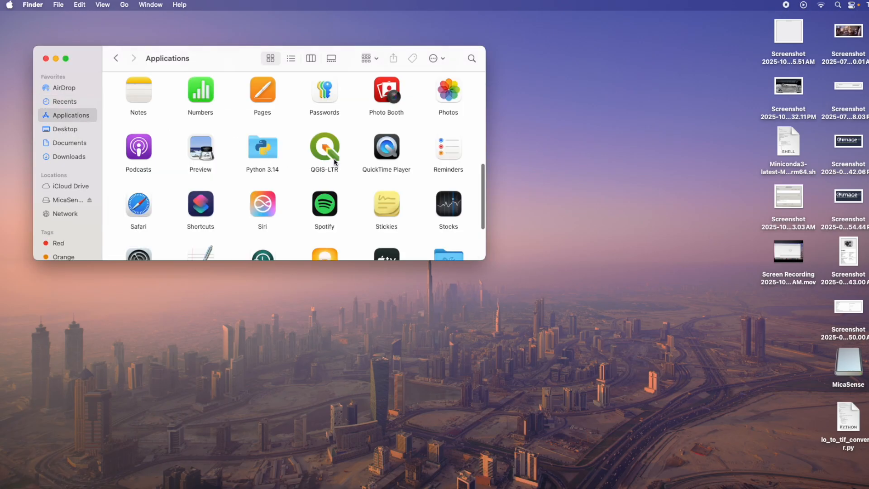
pyautogui.click(335, 161)
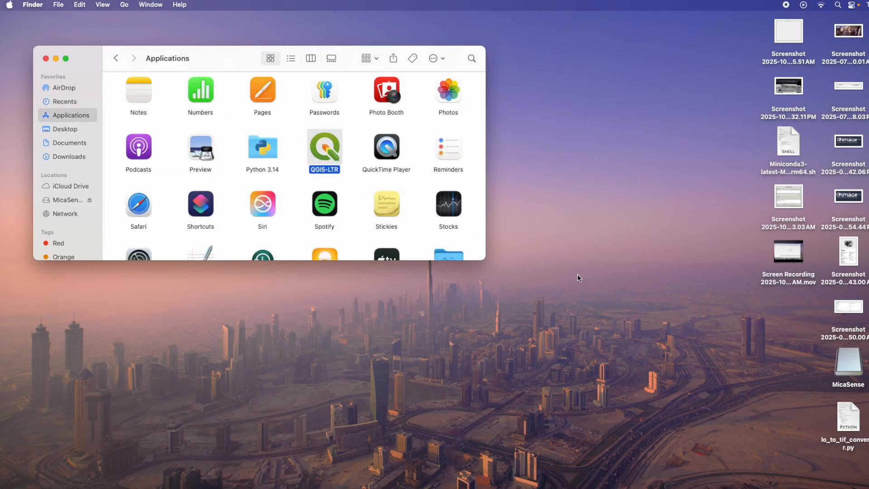
pyautogui.click(56, 59)
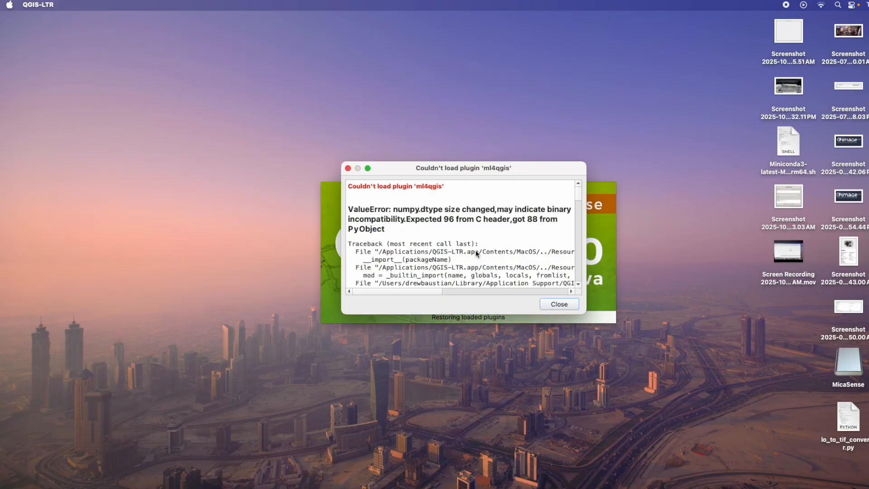
pyautogui.click(556, 304)
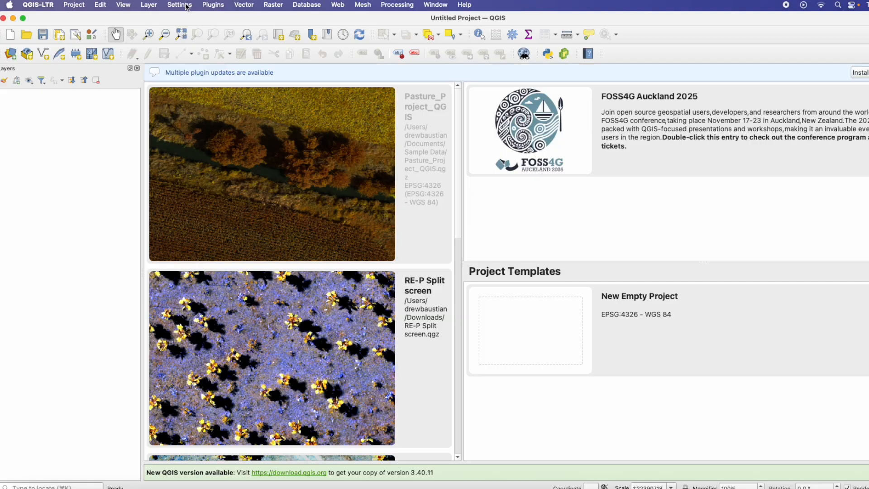
pyautogui.click(159, 6)
pyautogui.moveTo(168, 41)
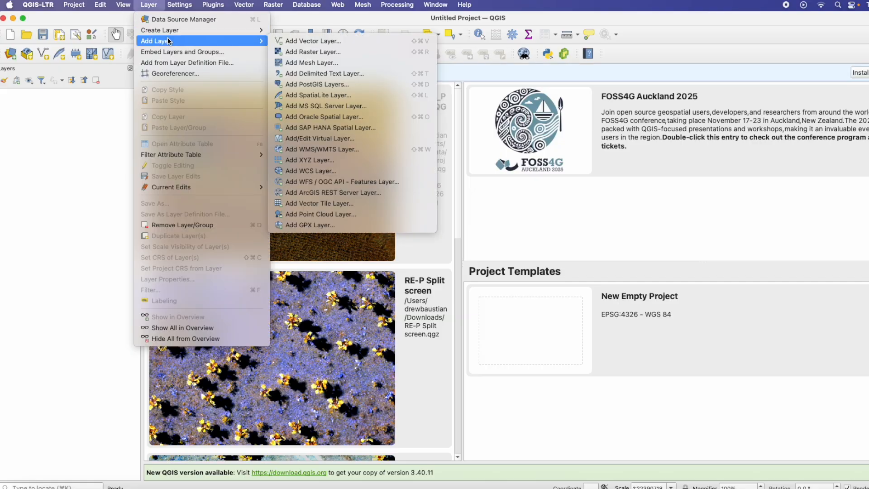
pyautogui.click(335, 53)
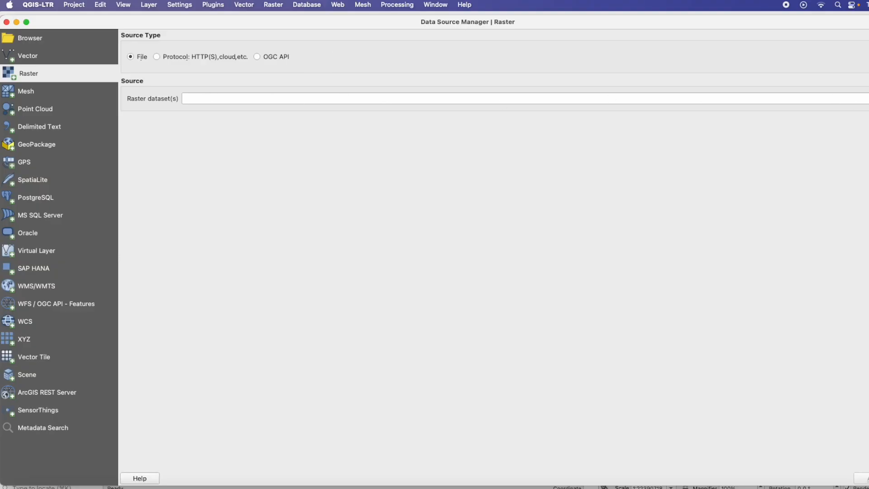
pyautogui.click(868, 98)
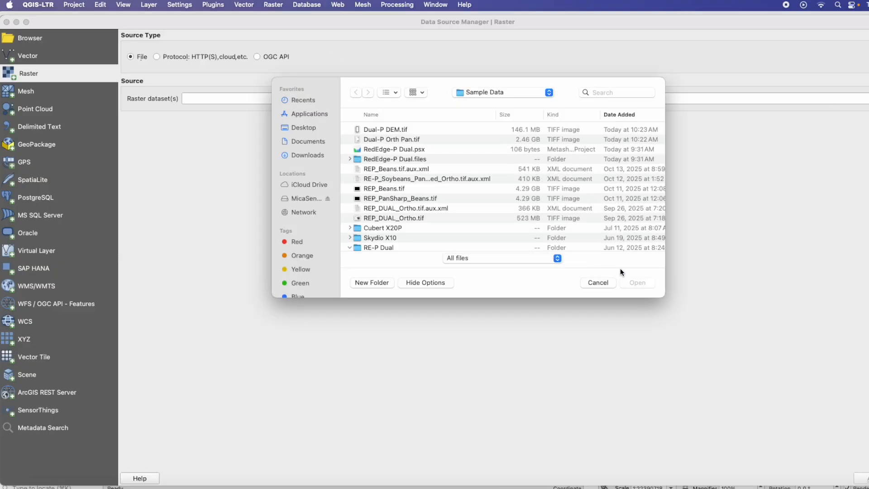
pyautogui.click(607, 284)
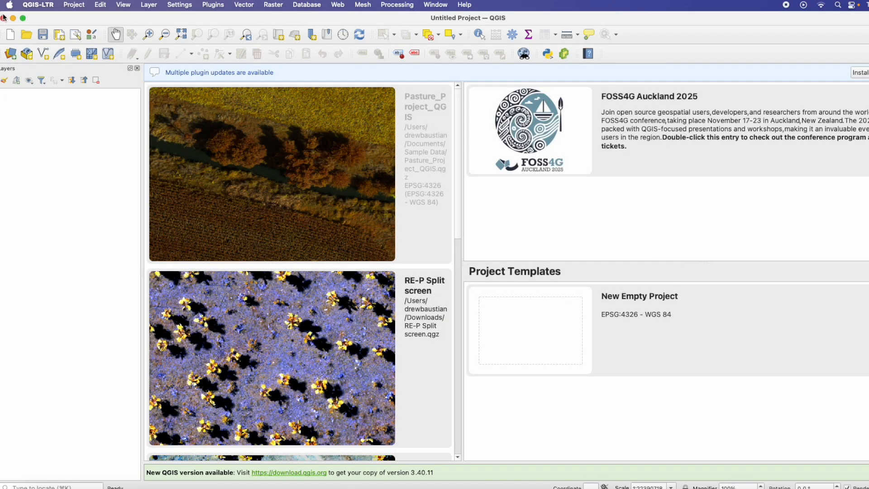
pyautogui.moveTo(798, 21); pyautogui.dragTo(670, 31)
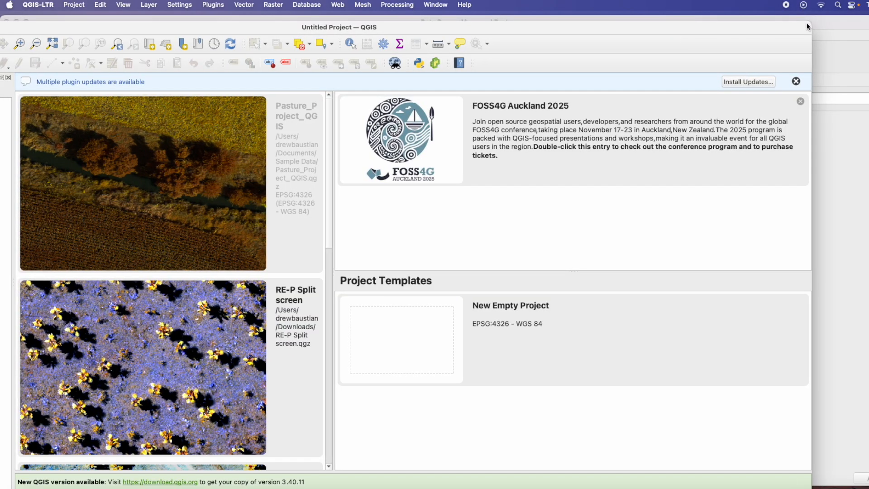
pyautogui.moveTo(807, 24); pyautogui.dragTo(808, 23)
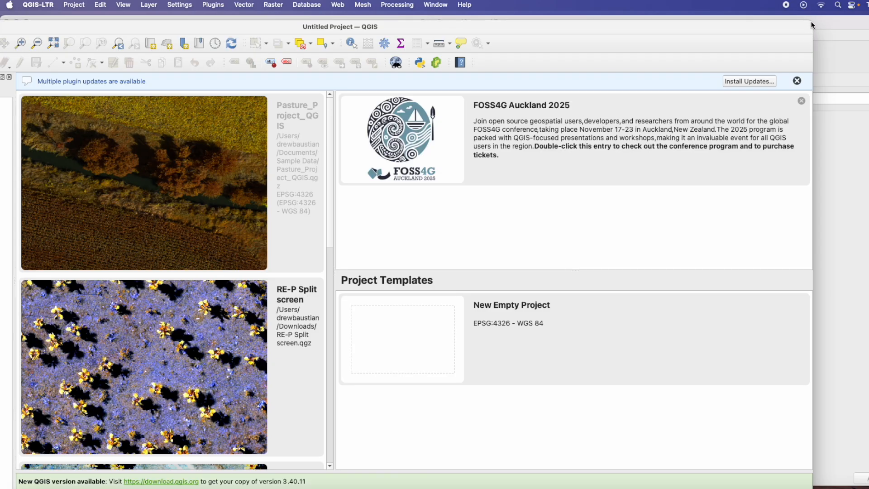
pyautogui.moveTo(812, 25)
pyautogui.mouseDown()
pyautogui.moveTo(651, 66)
pyautogui.moveTo(706, 30)
pyautogui.moveTo(800, 35)
pyautogui.mouseUp()
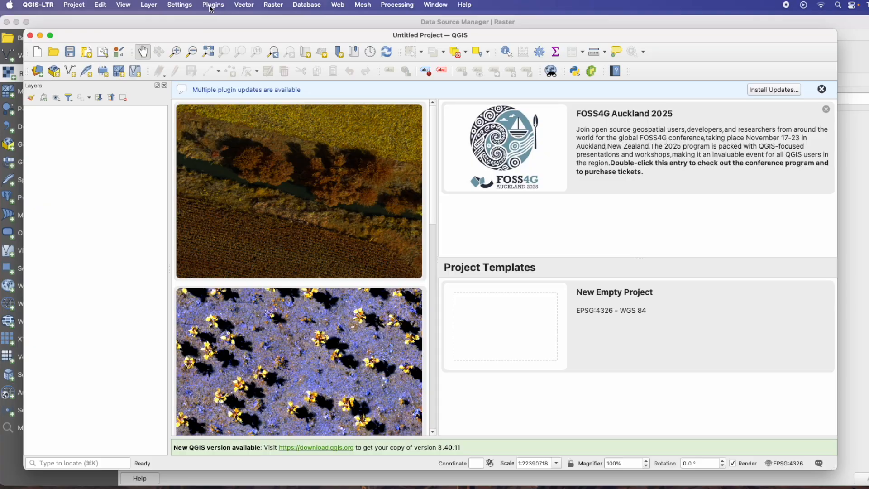
# Add the Dual-P Orth Pan.tif file from Sample Data as a raster layer
pyautogui.click(142, 9)
pyautogui.moveTo(199, 42)
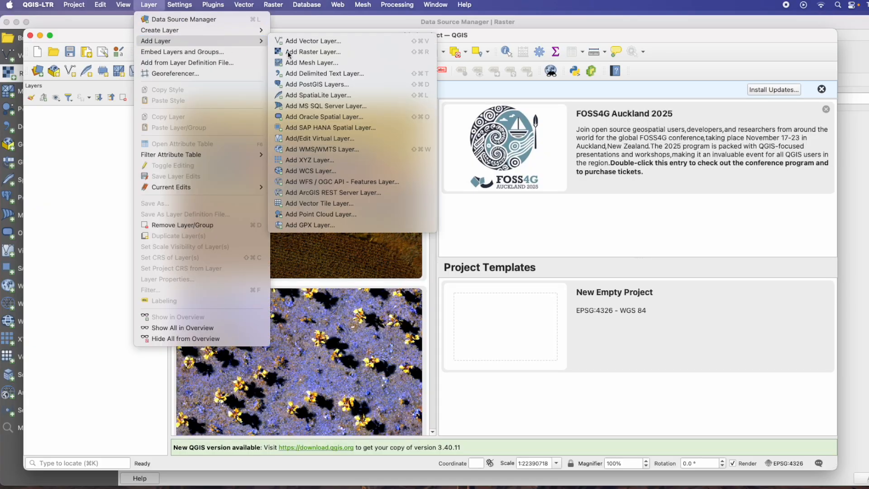
pyautogui.click(334, 53)
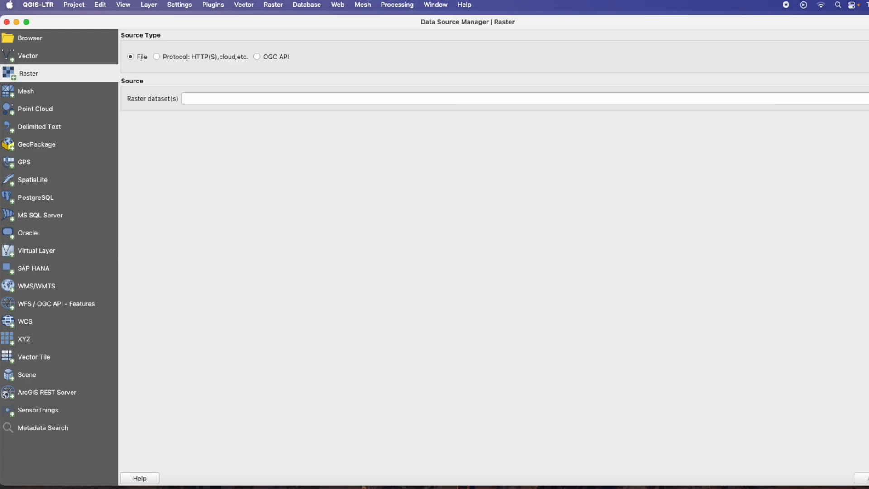
pyautogui.click(868, 99)
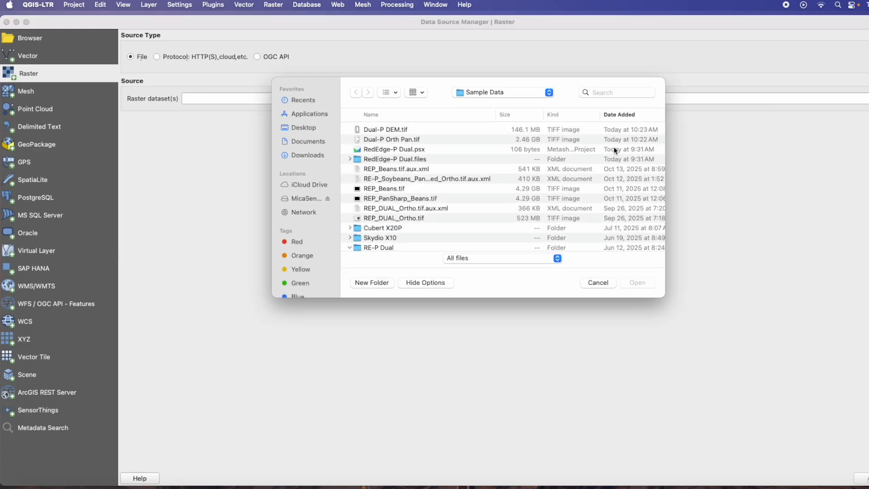
pyautogui.click(402, 140)
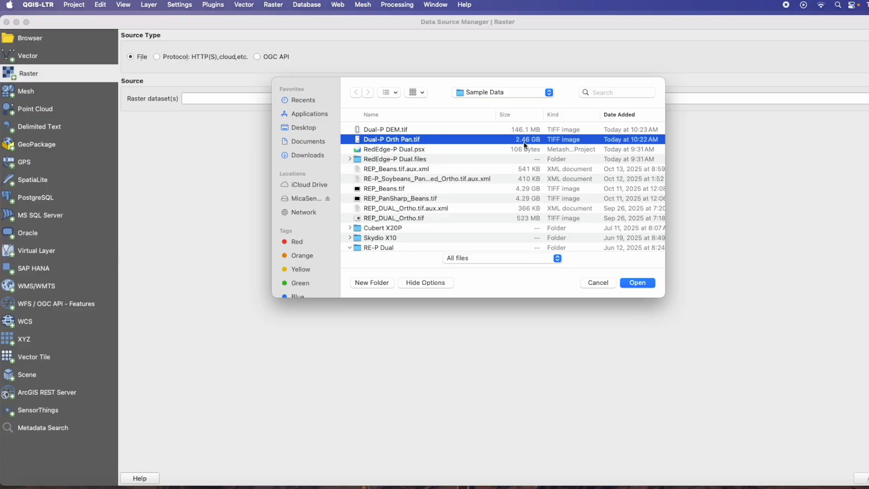
pyautogui.click(646, 282)
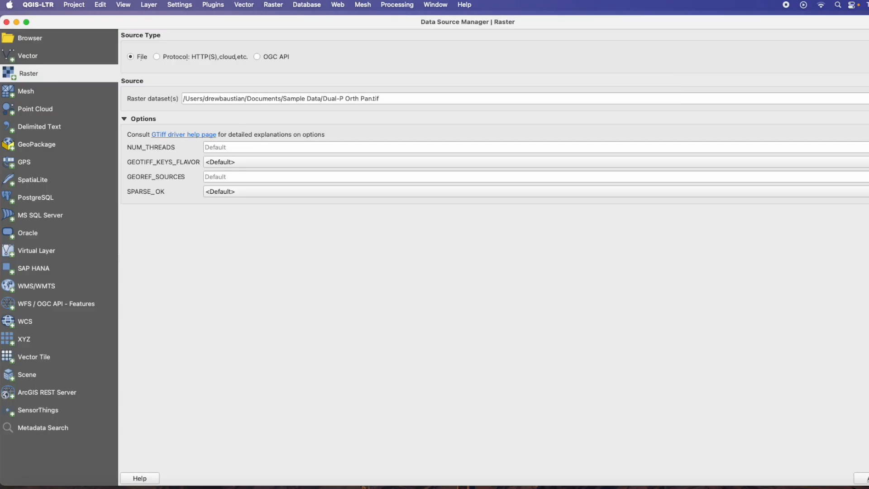
pyautogui.click(864, 479)
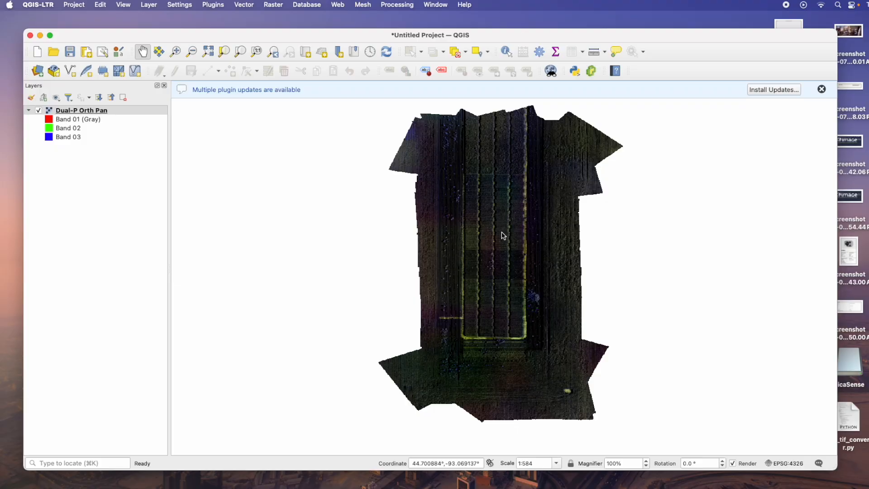
# Open the orthomosaic layer's symbology and assign Band 07 to red, Band 05 to green and Band 02 to blue
pyautogui.scroll(5, 502, 238)
pyautogui.scroll(-2, 501, 240)
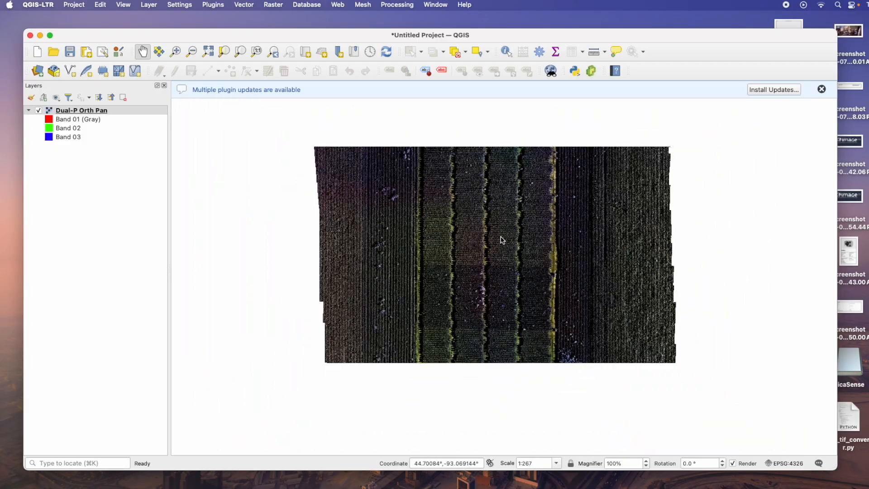
pyautogui.scroll(3, 517, 306)
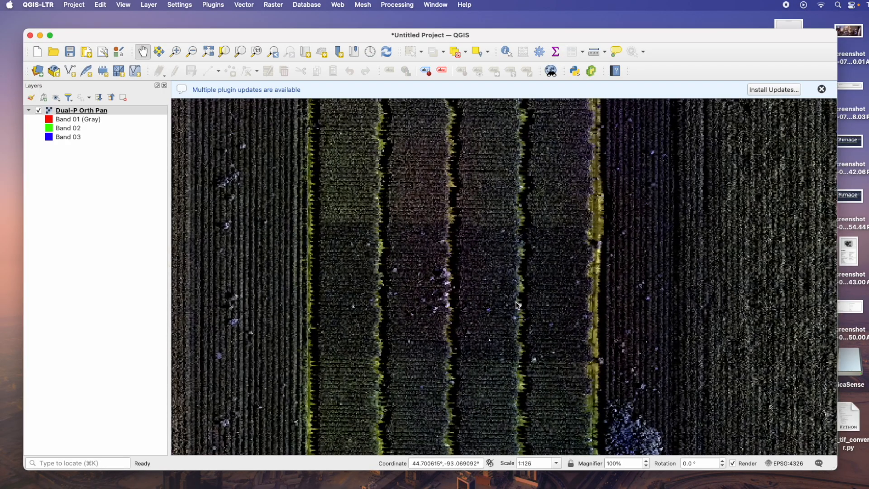
pyautogui.scroll(-2, 430, 241)
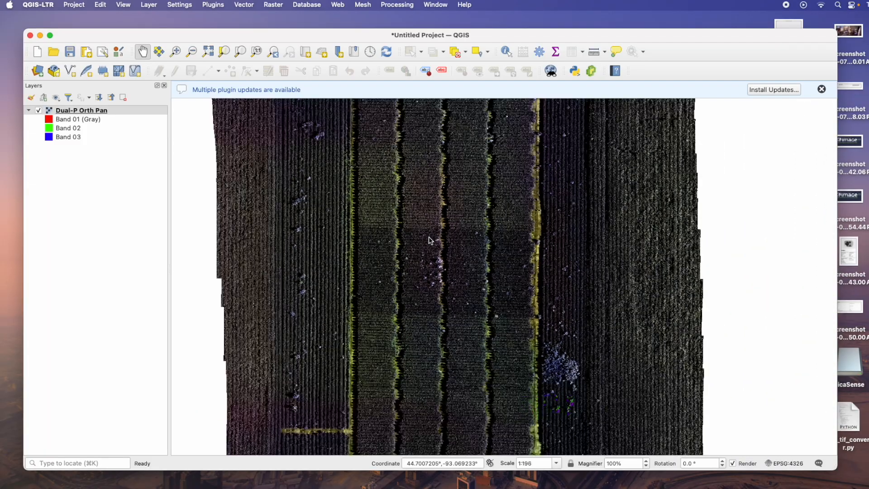
pyautogui.rightClick(77, 113)
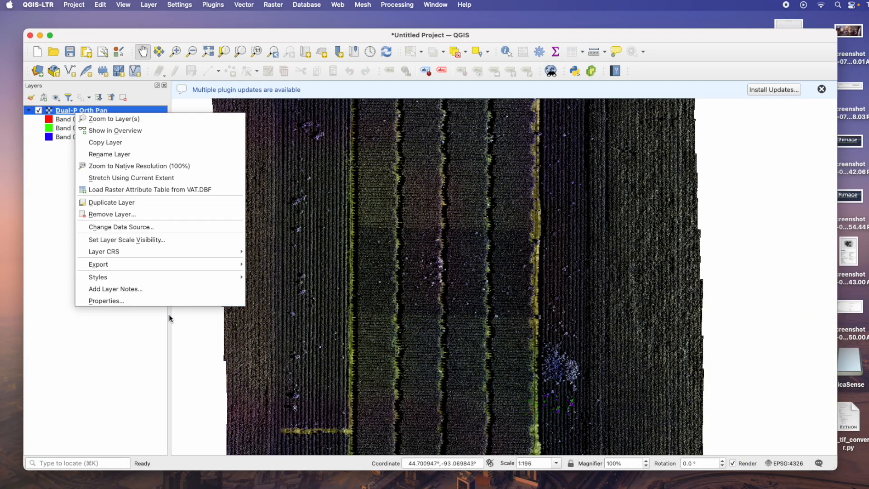
pyautogui.click(129, 300)
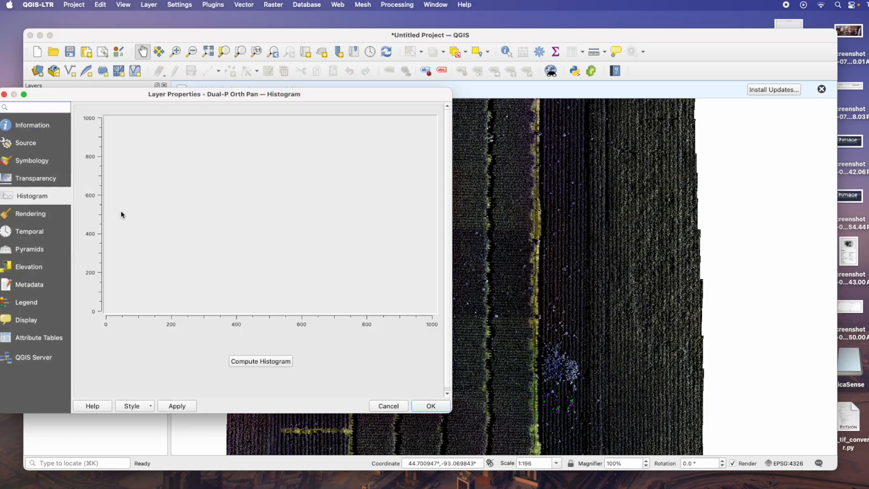
pyautogui.moveTo(132, 91); pyautogui.dragTo(301, 87)
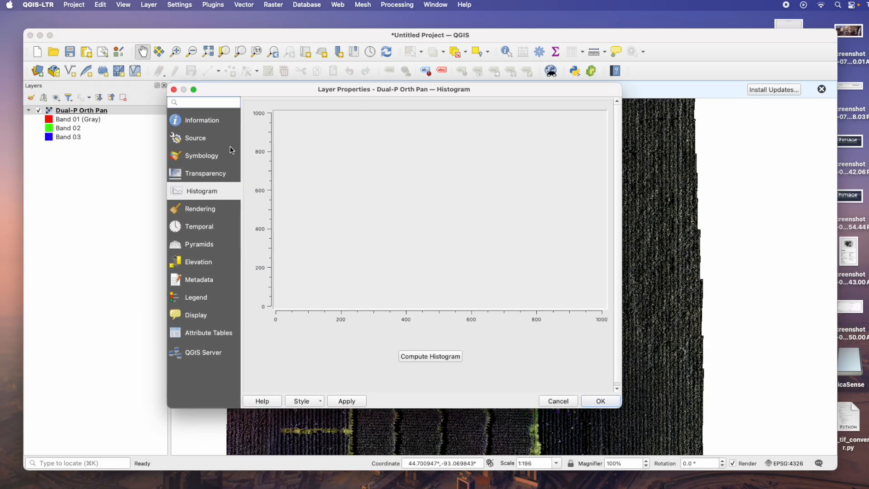
pyautogui.click(203, 161)
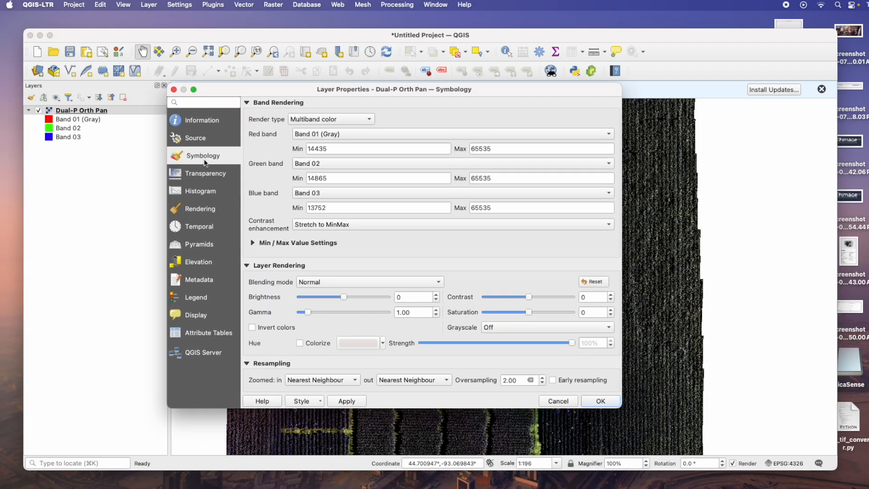
pyautogui.click(392, 134)
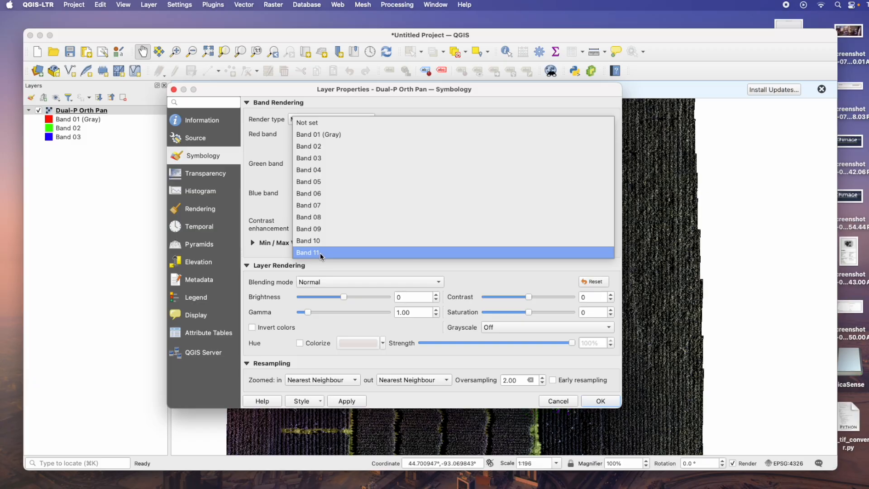
pyautogui.click(316, 206)
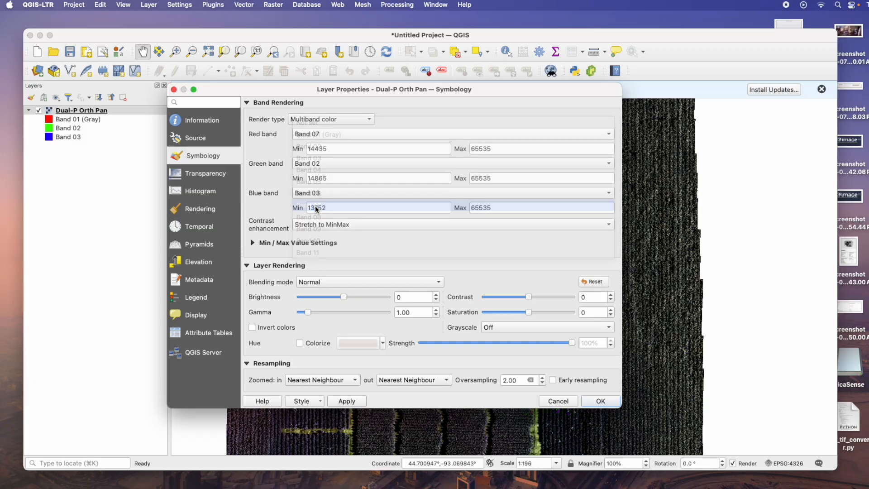
pyautogui.click(356, 162)
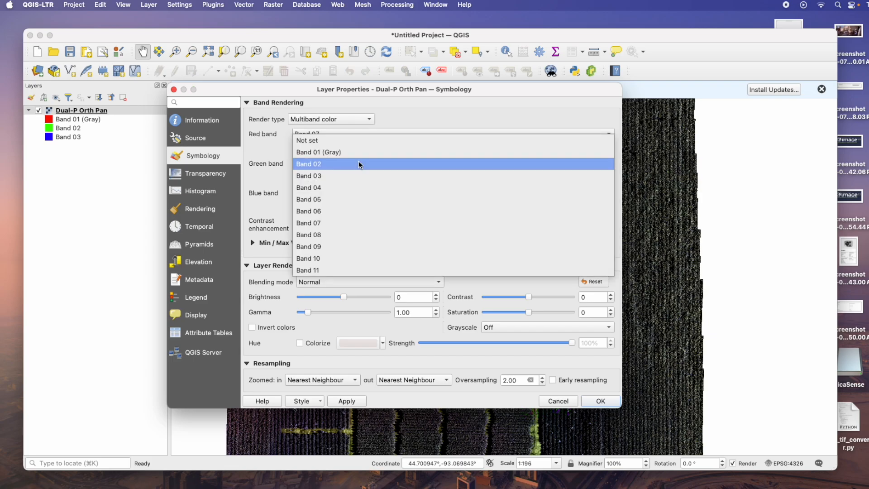
pyautogui.click(330, 200)
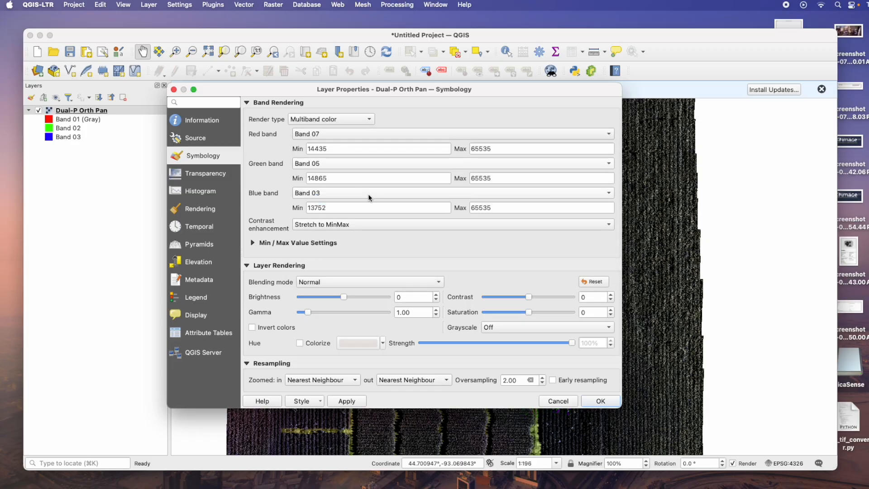
pyautogui.click(368, 194)
pyautogui.click(342, 181)
# Compute the layer's histogram and zoom into the pixel value range where the band curves lie
pyautogui.click(210, 195)
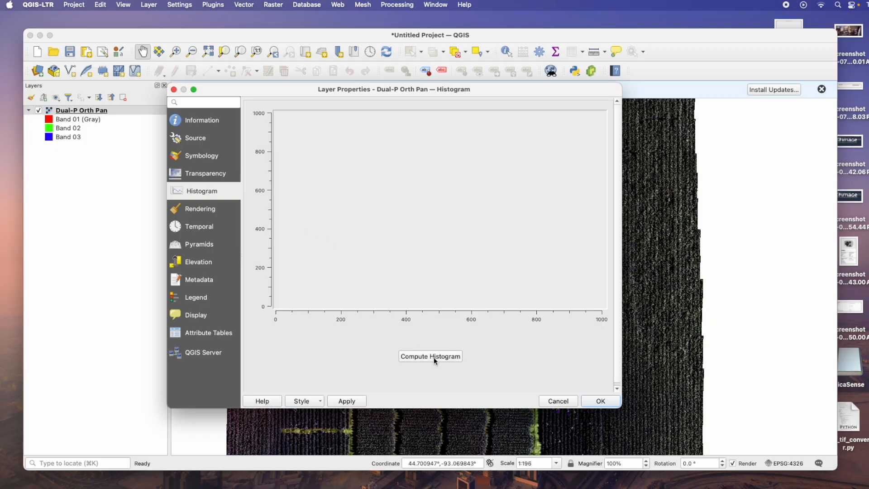
pyautogui.click(447, 356)
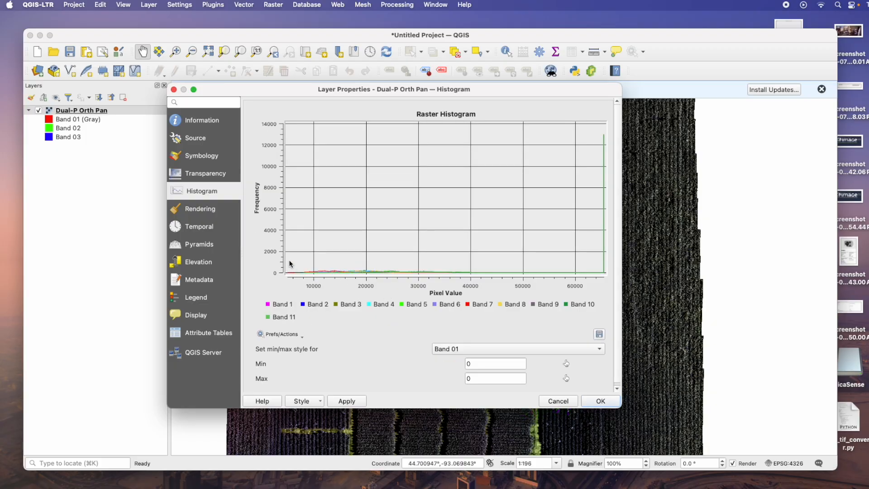
pyautogui.moveTo(288, 261); pyautogui.dragTo(475, 284)
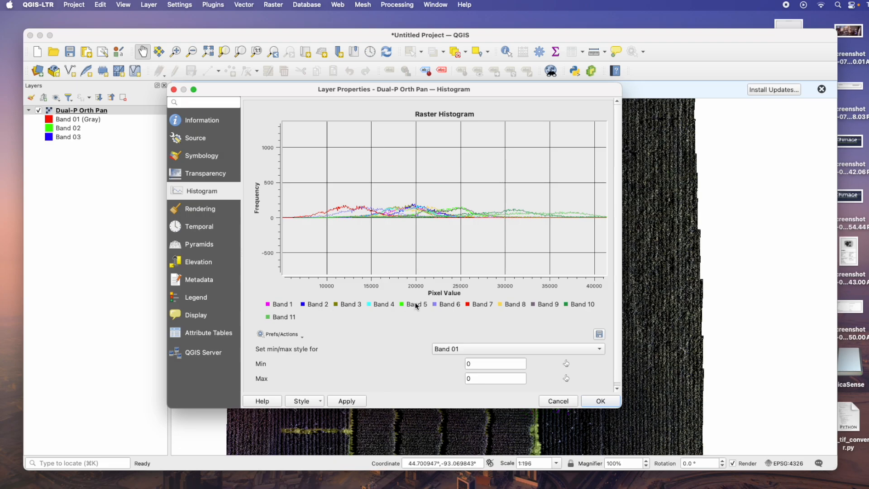
pyautogui.click(203, 156)
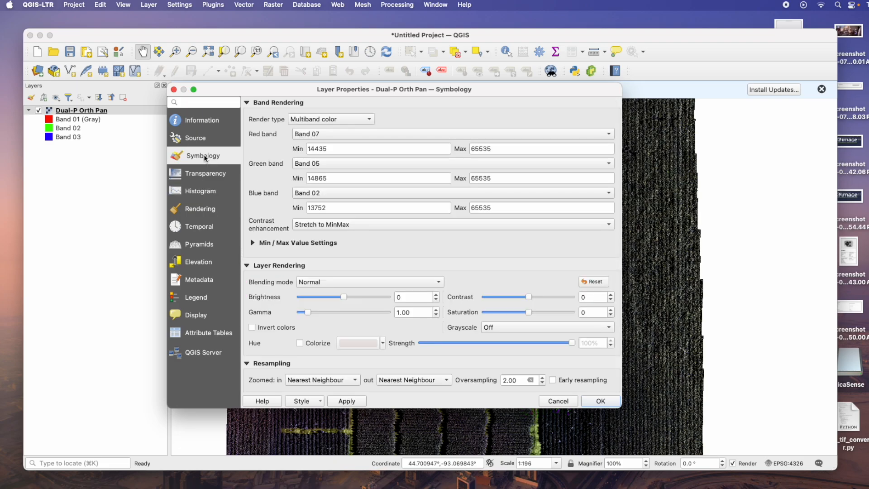
pyautogui.click(212, 192)
pyautogui.moveTo(287, 264); pyautogui.dragTo(491, 282)
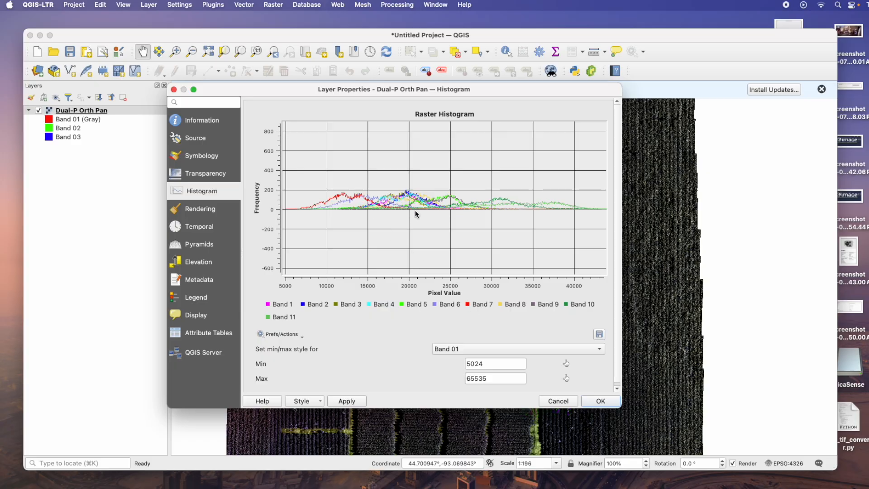
# Set the histogram min/max style for Band 07 to a minimum of 0 and maximum of 20000
pyautogui.click(520, 349)
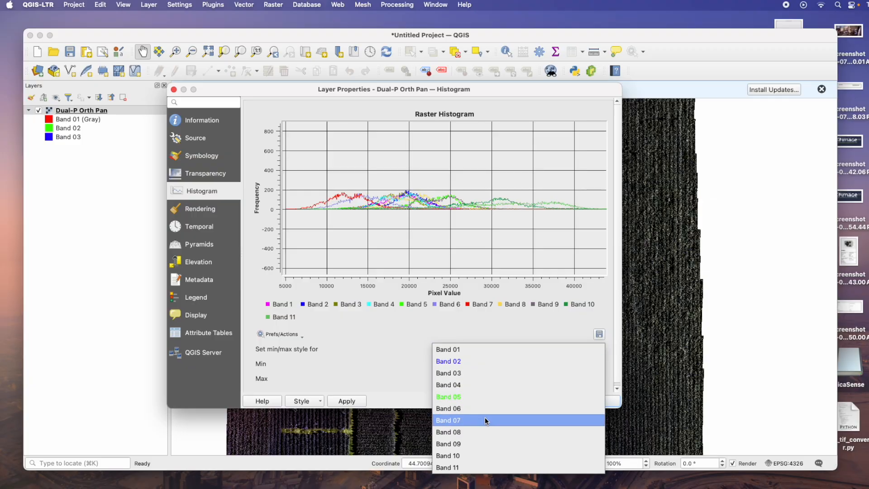
pyautogui.click(484, 418)
pyautogui.doubleClick(507, 367)
pyautogui.write('0')
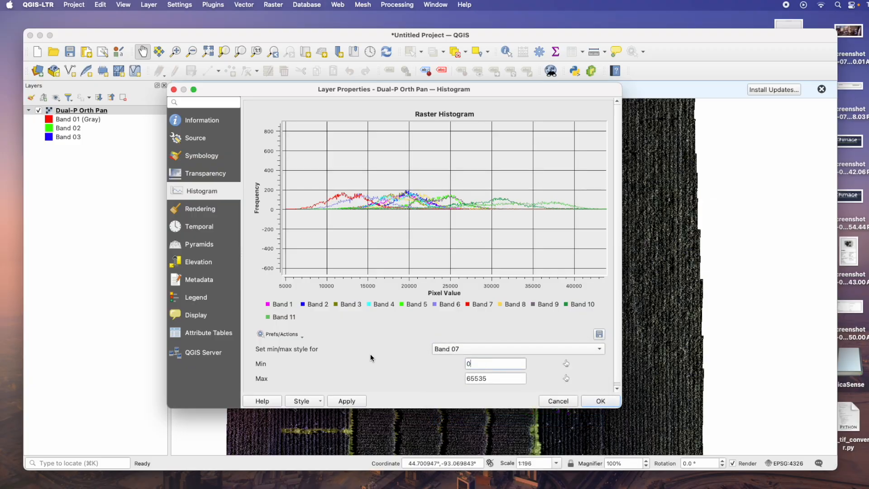
pyautogui.write('20000')
# Set the min/max style for Band 05 to a minimum of 10000 and maximum of 30000
pyautogui.click(510, 349)
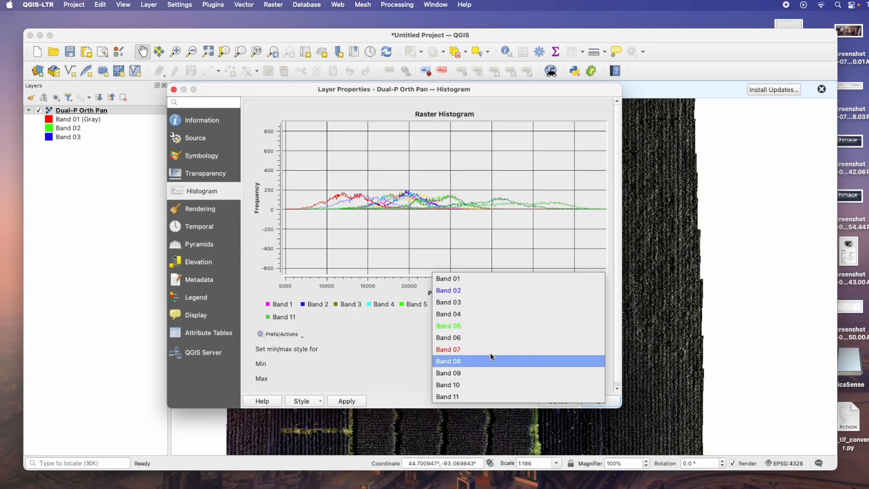
pyautogui.click(473, 326)
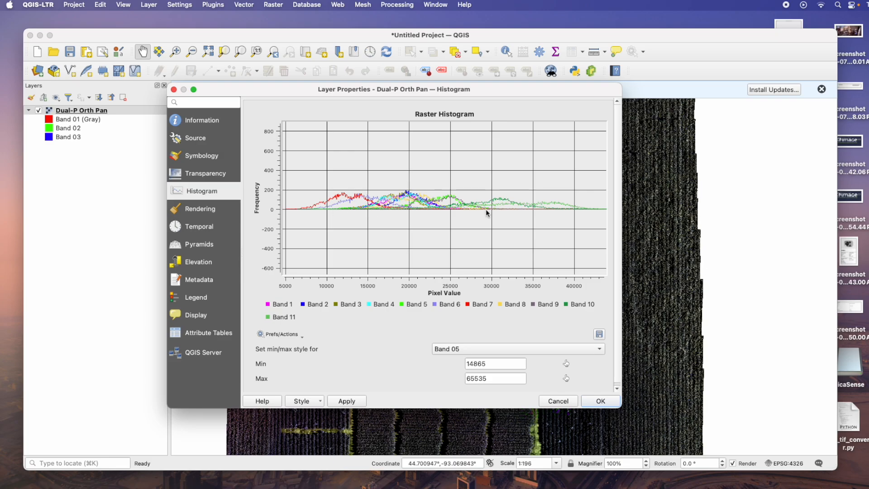
pyautogui.doubleClick(491, 363)
pyautogui.write('10000')
pyautogui.doubleClick(491, 380)
pyautogui.write('30000')
# Set Band 02's minimum to 15000 and maximum to 25000, then apply the stretch settings
pyautogui.click(475, 349)
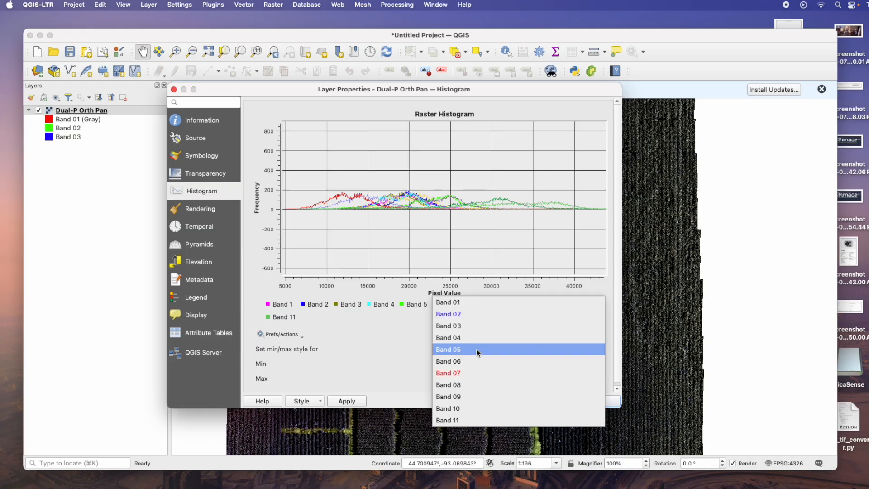
pyautogui.click(471, 313)
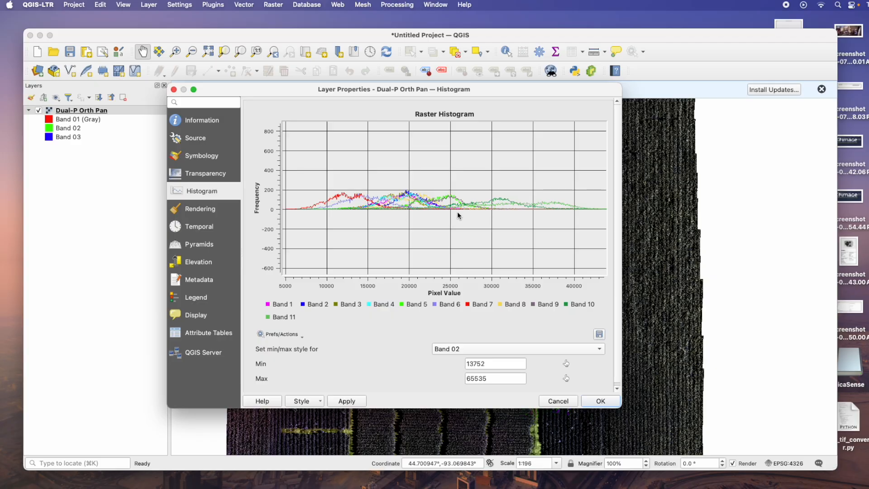
pyautogui.doubleClick(508, 364)
pyautogui.write('1500025000')
pyautogui.click(347, 401)
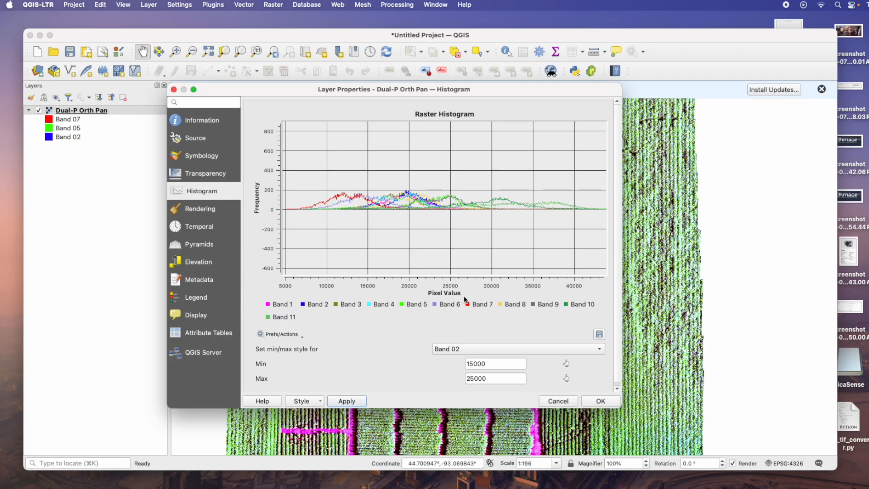
# Review the updated band settings in symbology and close the layer properties dialog
pyautogui.click(213, 172)
pyautogui.click(219, 160)
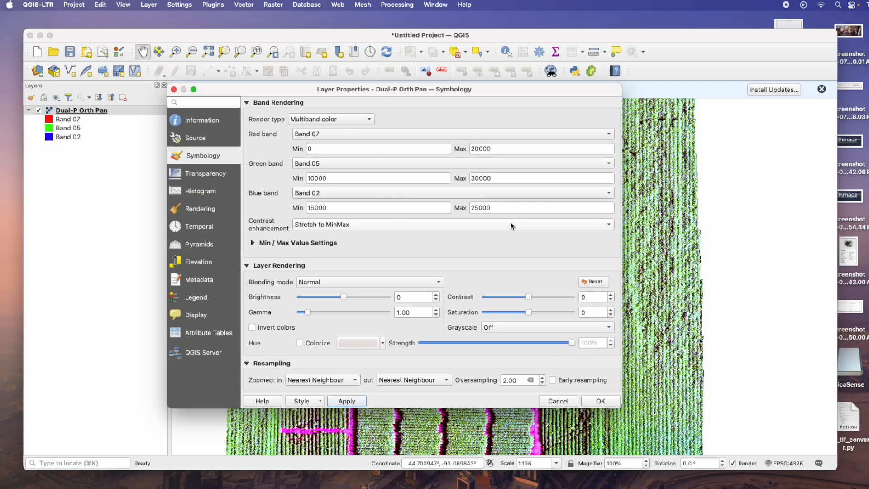
pyautogui.click(601, 401)
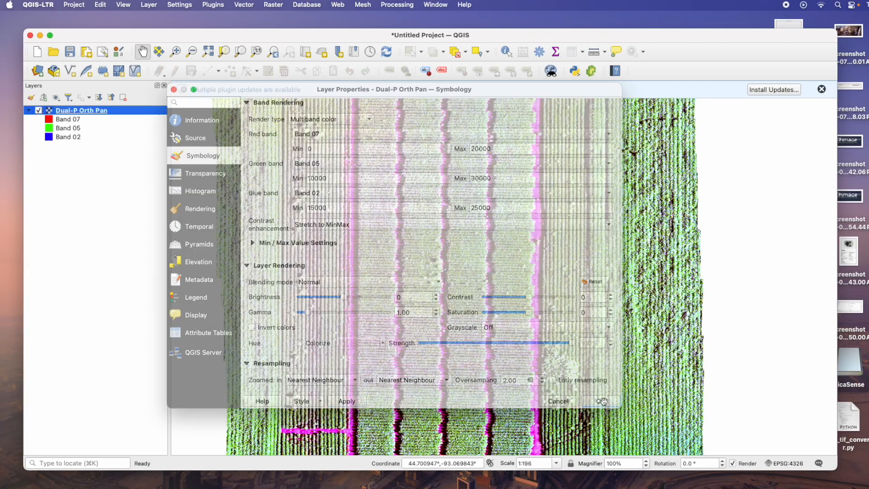
# Reopen the orthomosaic's properties and change the red band to Band 06, applying the change
pyautogui.rightClick(83, 111)
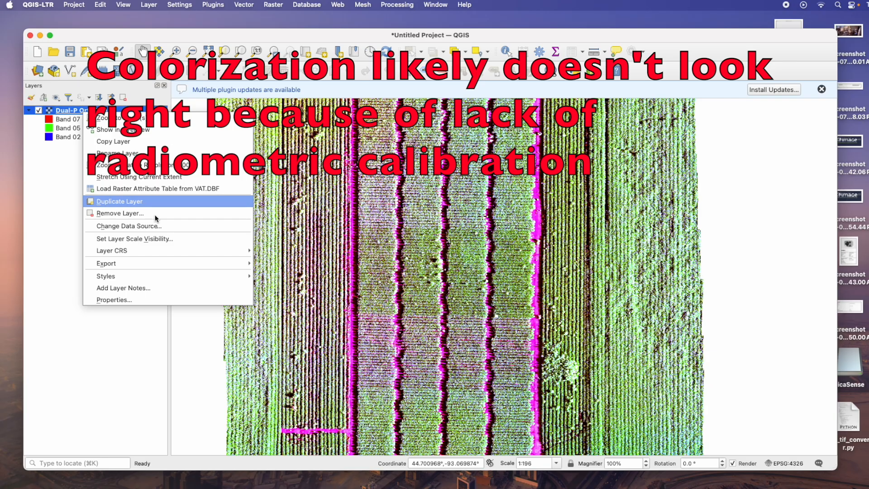
pyautogui.click(155, 299)
pyautogui.click(374, 135)
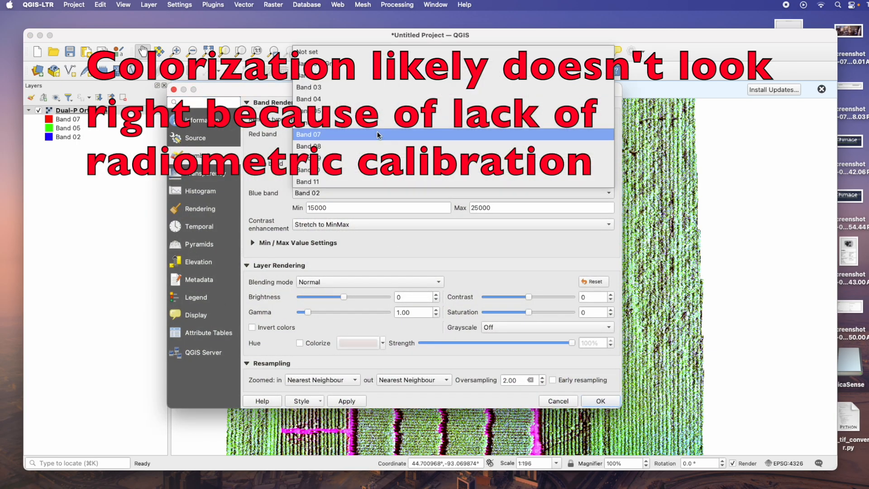
pyautogui.click(373, 128)
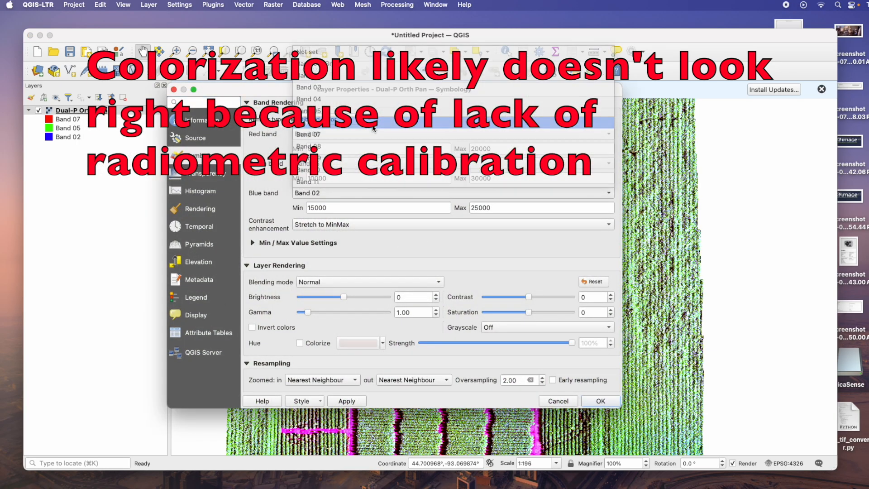
pyautogui.click(347, 401)
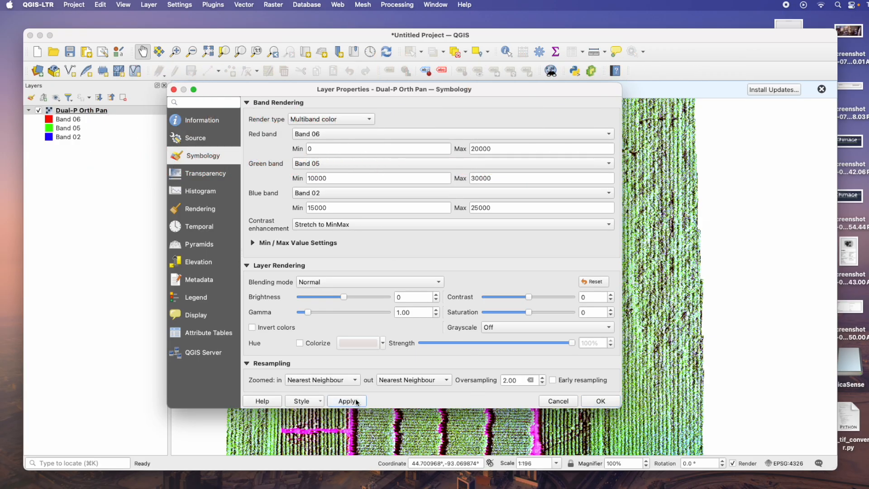
# Change the orthomosaic's red band to Band 08 and apply the change
pyautogui.click(385, 135)
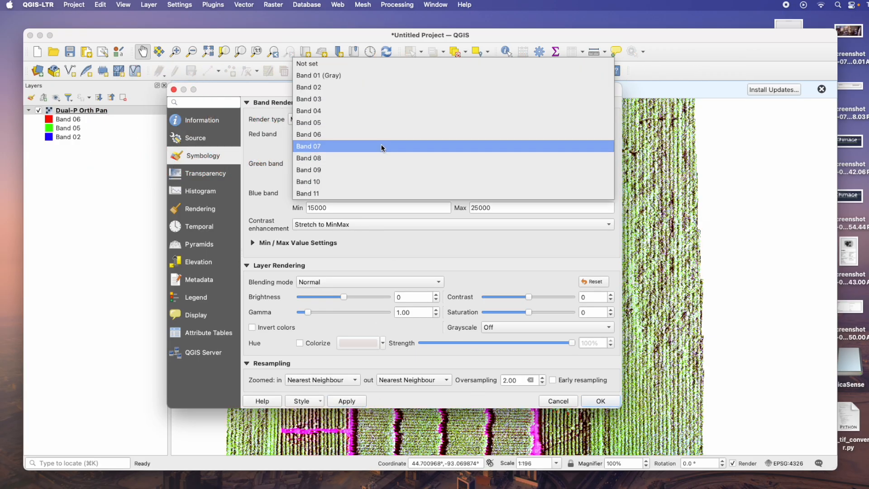
pyautogui.click(342, 155)
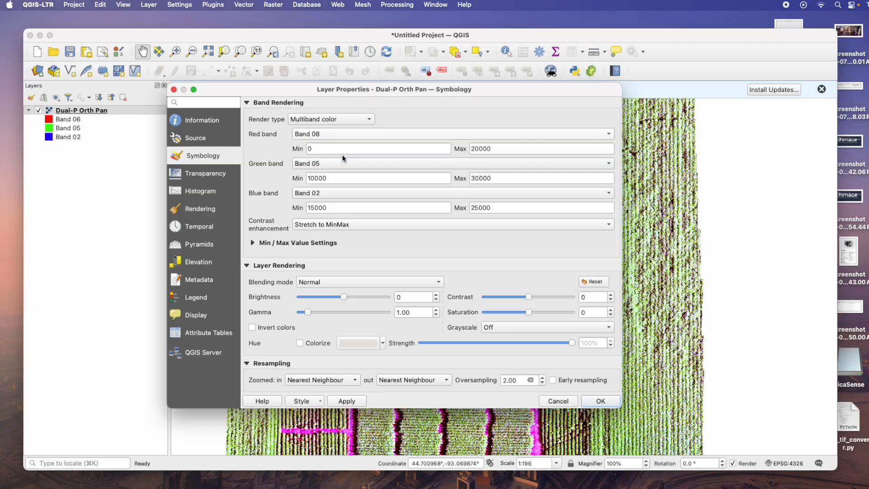
pyautogui.click(361, 402)
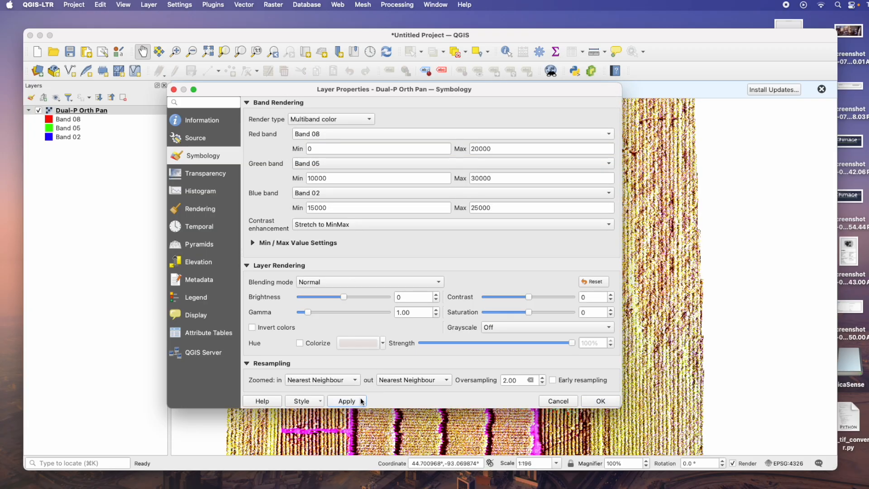
# Change the green band to Band 04 and apply the change
pyautogui.click(383, 162)
pyautogui.click(383, 153)
pyautogui.click(352, 406)
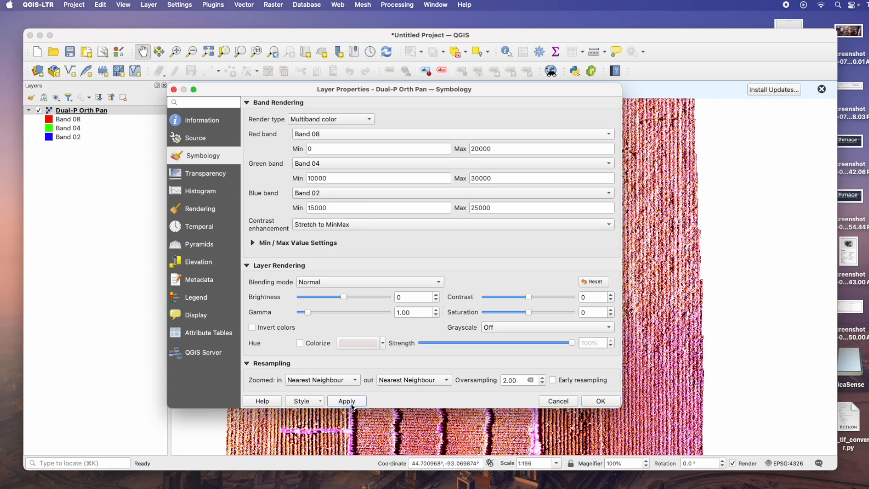
# Change the blue band to Band 01 (Gray) and apply the change
pyautogui.click(368, 193)
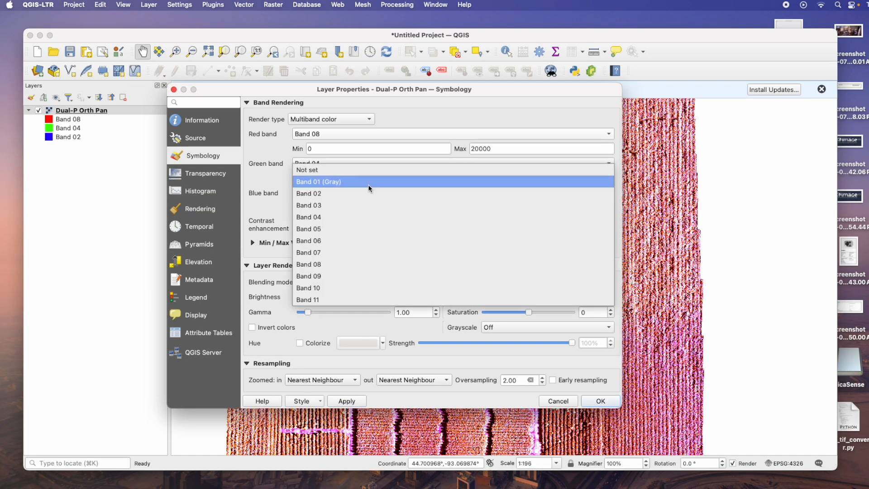
pyautogui.click(368, 182)
pyautogui.click(350, 402)
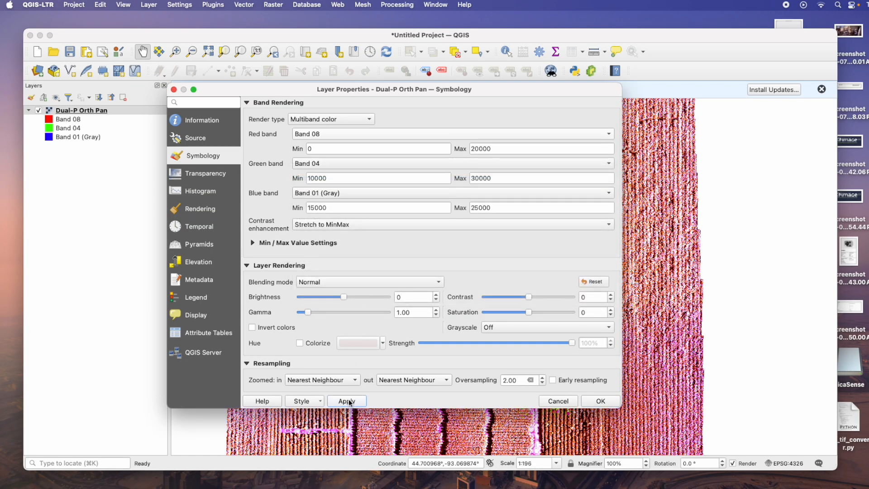
# In the layer histogram, zoom into the curves and set Band 01's minimum to 0 and maximum to 30000
pyautogui.click(212, 192)
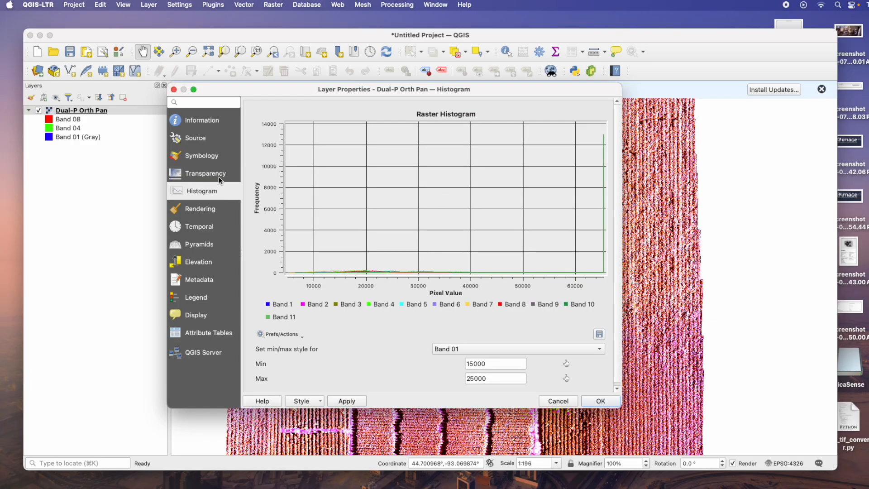
pyautogui.click(516, 352)
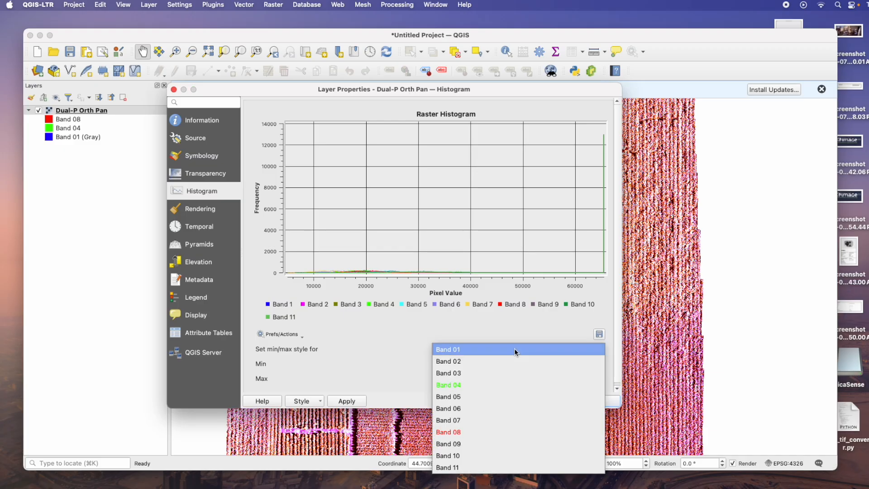
pyautogui.click(290, 262)
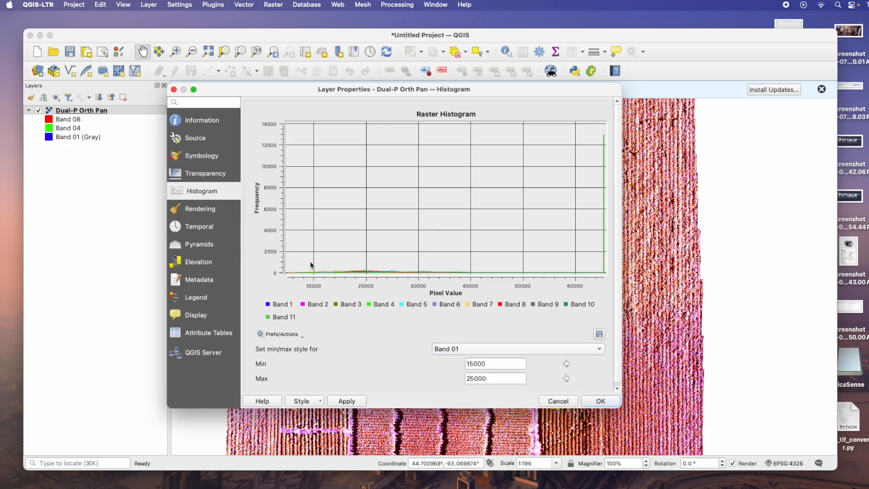
pyautogui.moveTo(290, 252); pyautogui.dragTo(483, 299)
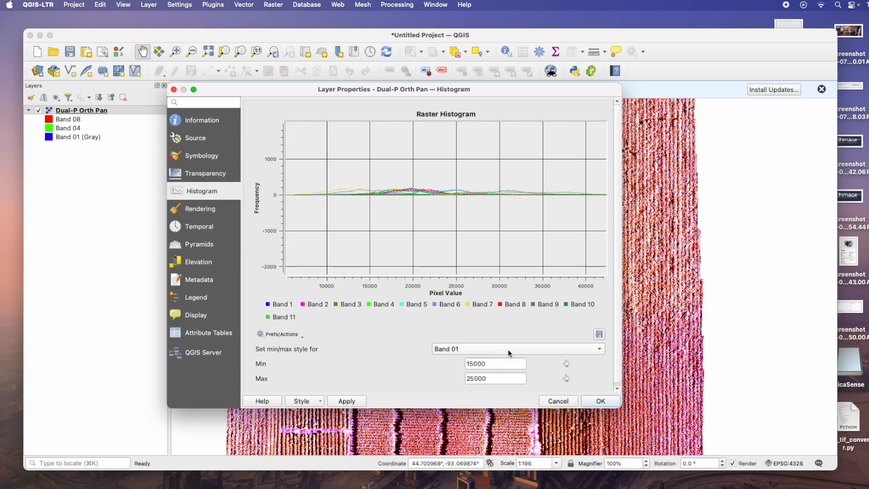
pyautogui.doubleClick(513, 365)
pyautogui.write('0')
pyautogui.doubleClick(488, 378)
pyautogui.write('30000')
# Set Band 02's min/max style to a minimum of 0 and maximum of 30000
pyautogui.click(496, 355)
pyautogui.click(482, 360)
pyautogui.click(466, 364)
pyautogui.doubleClick(467, 364)
pyautogui.write('0')
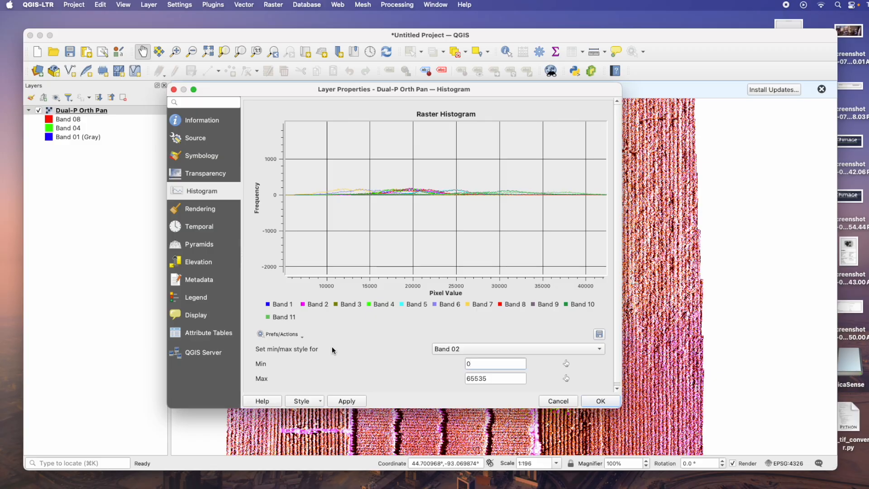
pyautogui.doubleClick(470, 378)
pyautogui.write('30000')
# Set Band 03's minimum to 0 and maximum to 30000
pyautogui.click(466, 353)
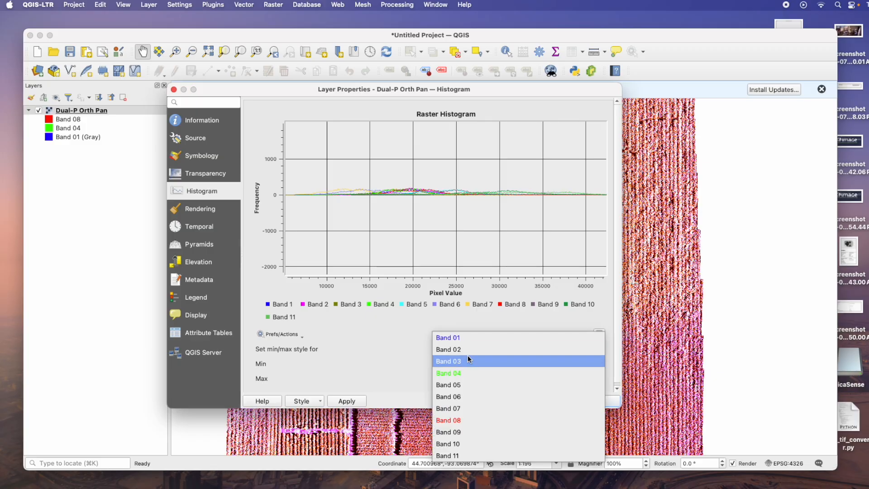
pyautogui.click(467, 365)
pyautogui.doubleClick(490, 364)
pyautogui.write('0')
pyautogui.doubleClick(507, 379)
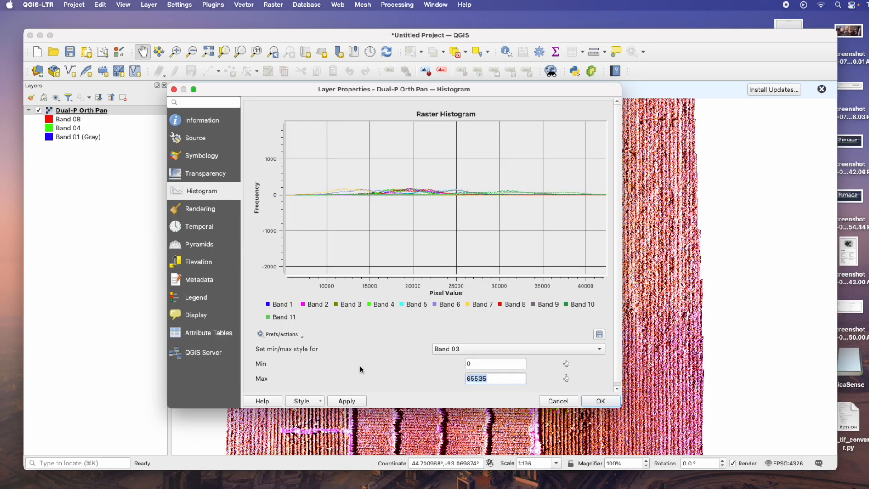
pyautogui.write('30000')
# Set Band 04's minimum to 0, and Band 05's minimum to 0 and maximum to 30000
pyautogui.click(459, 354)
pyautogui.click(461, 362)
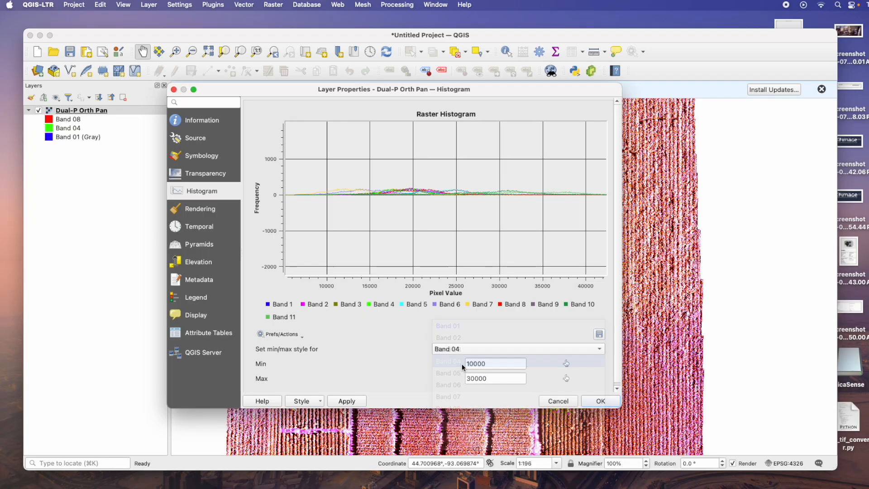
pyautogui.write('0')
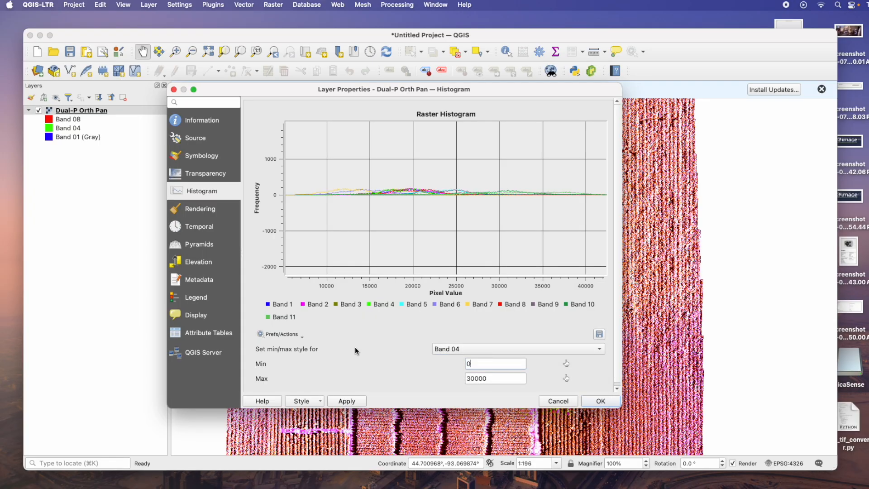
pyautogui.click(518, 355)
pyautogui.click(509, 361)
pyautogui.press('Tab')
pyautogui.write('0')
pyautogui.press('super+a')
pyautogui.write('30')
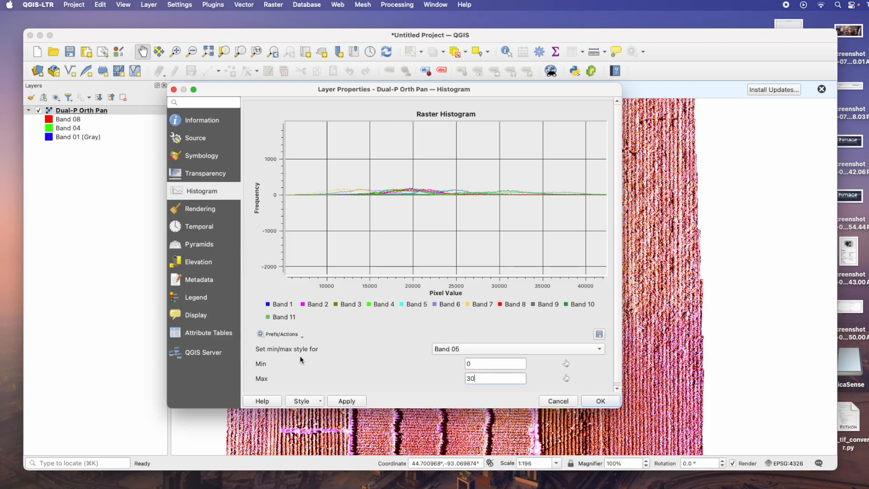
# Set Band 06's minimum to 0 and maximum to 30000
pyautogui.click(520, 359)
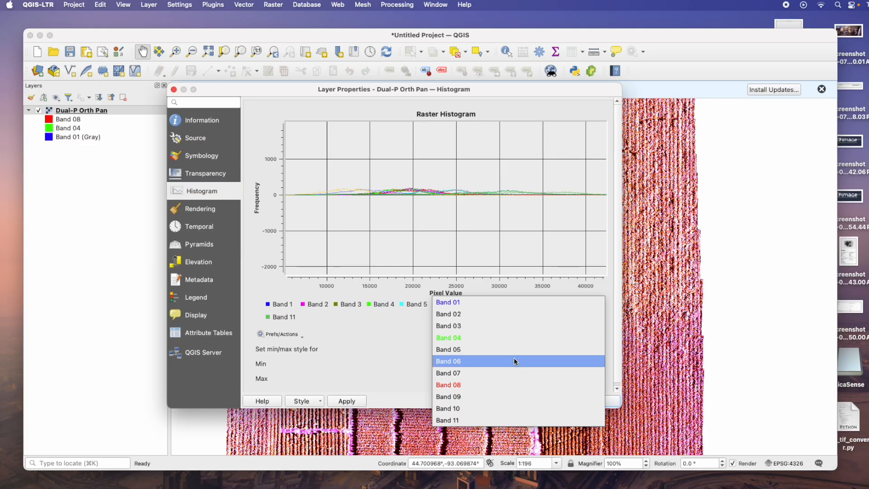
pyautogui.click(509, 361)
pyautogui.press('Tab')
pyautogui.write('0')
pyautogui.press('Tab')
pyautogui.write('30')
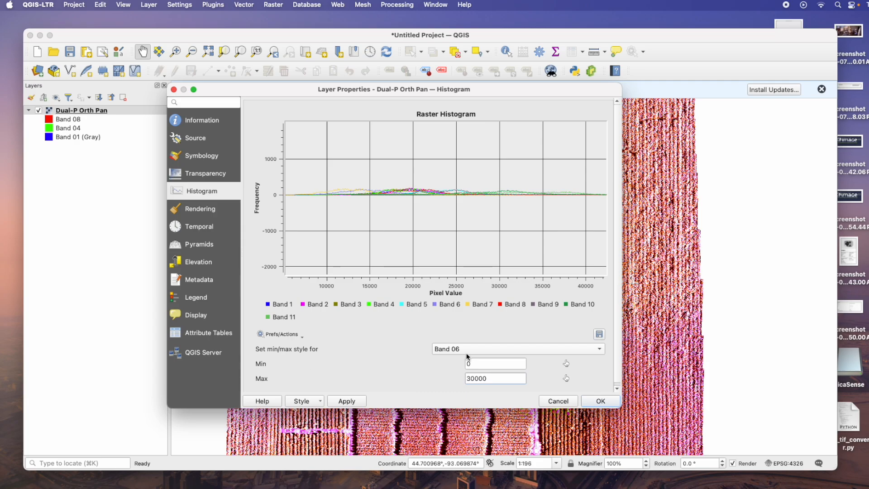
# Set the maximum of both Band 07 and Band 08 to 30000
pyautogui.click(467, 349)
pyautogui.click(465, 361)
pyautogui.click(502, 362)
pyautogui.doubleClick(498, 378)
pyautogui.write('30000')
pyautogui.click(450, 351)
pyautogui.click(454, 362)
pyautogui.doubleClick(497, 380)
pyautogui.write('300')
# Set Band 09's minimum to 0 and maximum to 30000
pyautogui.click(463, 350)
pyautogui.click(463, 361)
pyautogui.write('0')
pyautogui.press('Tab')
pyautogui.write('30000')
# Set Band 10's minimum to 0 and maximum to 30000
pyautogui.click(451, 353)
pyautogui.click(453, 364)
pyautogui.doubleClick(524, 365)
pyautogui.write('0')
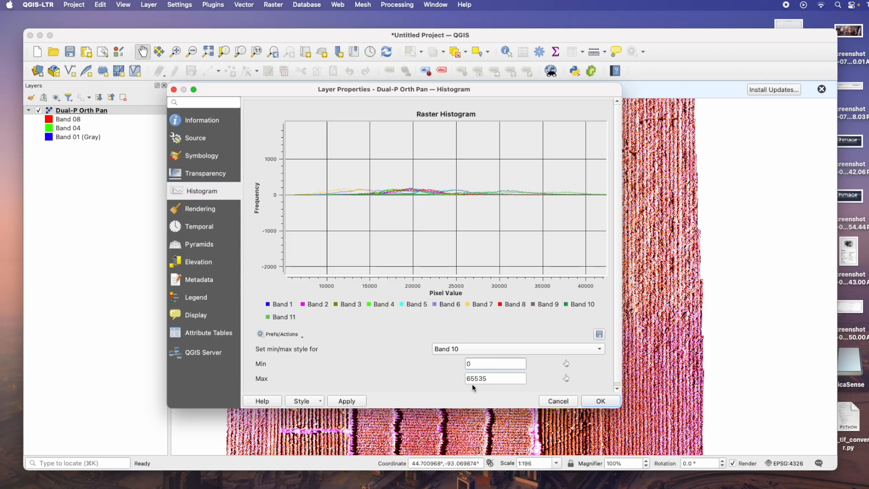
pyautogui.doubleClick(504, 376)
pyautogui.write('30000')
# Set Band 11's minimum to 0 and maximum to 30000, then apply the histogram stretch settings
pyautogui.click(473, 349)
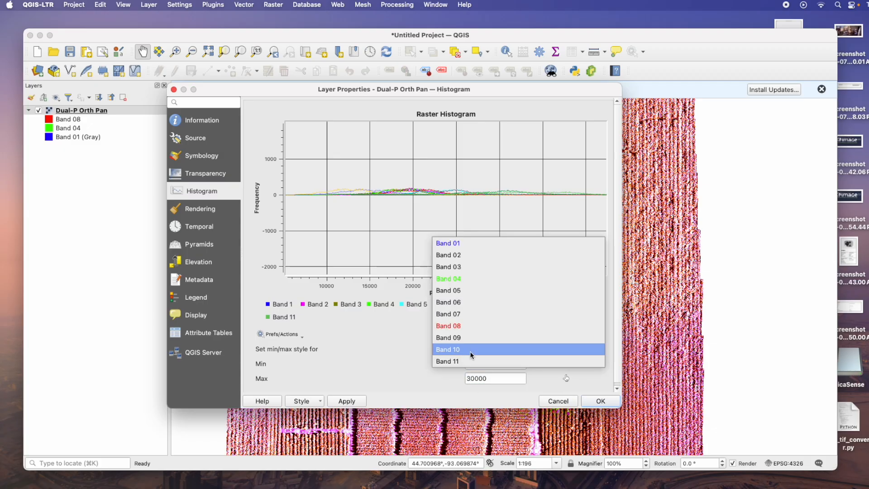
pyautogui.click(397, 356)
pyautogui.click(485, 349)
pyautogui.click(479, 359)
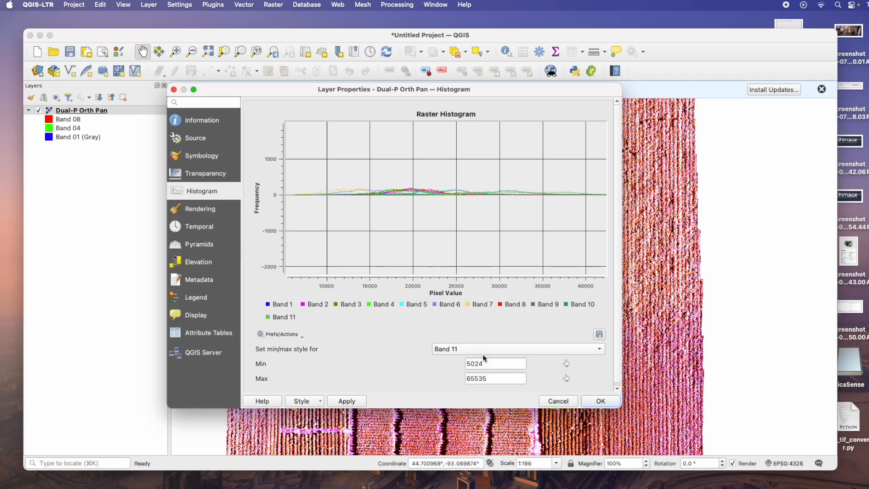
pyautogui.doubleClick(498, 363)
pyautogui.write('0000')
pyautogui.press('BackSpace')
pyautogui.press('BackSpace')
pyautogui.press('BackSpace')
pyautogui.write('30000')
pyautogui.click(356, 401)
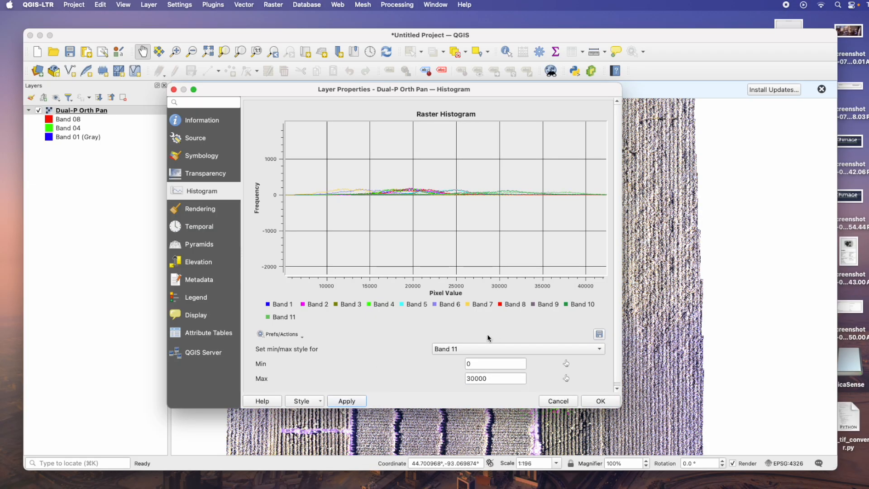
# In symbology, set the red band to Band 07 and the green band to Band 05, then apply
pyautogui.click(207, 162)
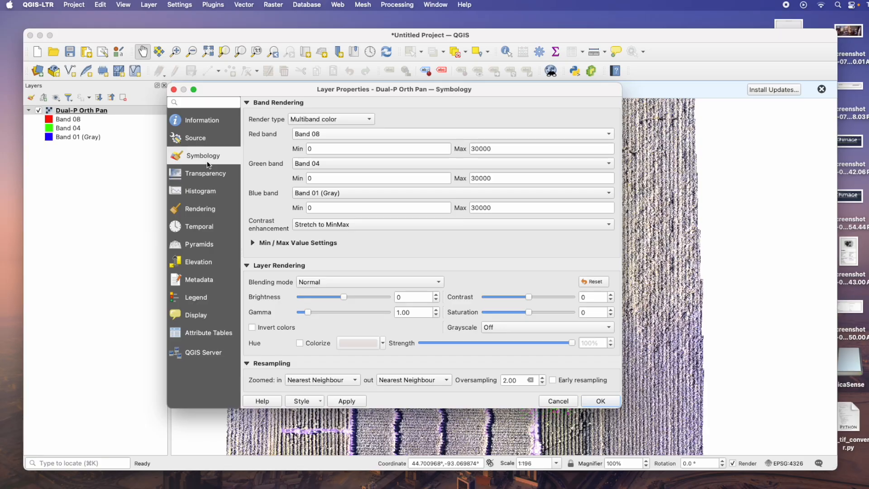
pyautogui.click(389, 134)
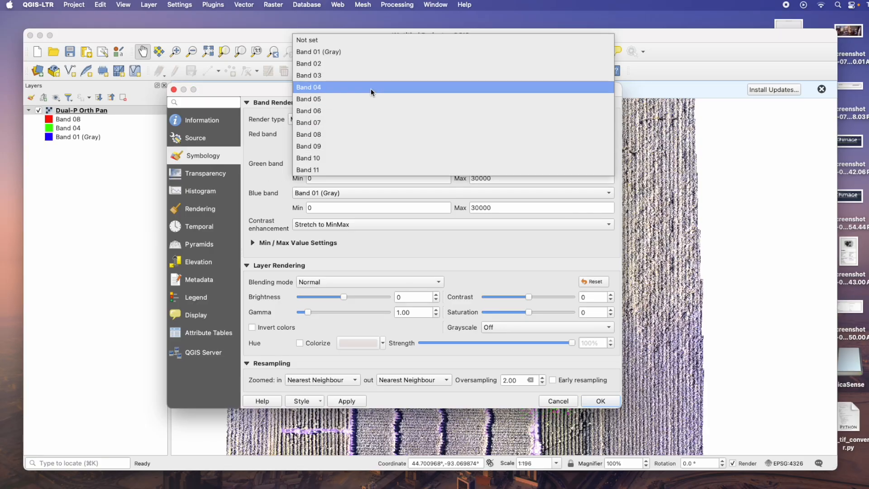
pyautogui.click(338, 123)
pyautogui.click(376, 167)
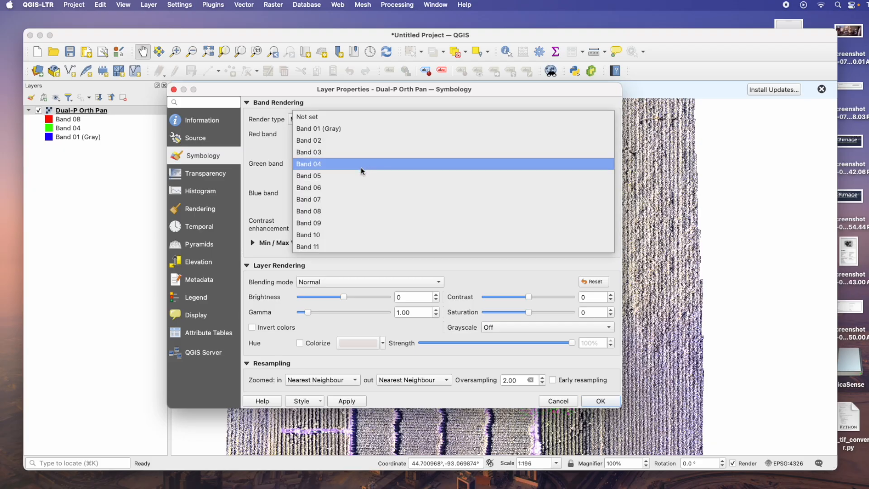
pyautogui.click(343, 176)
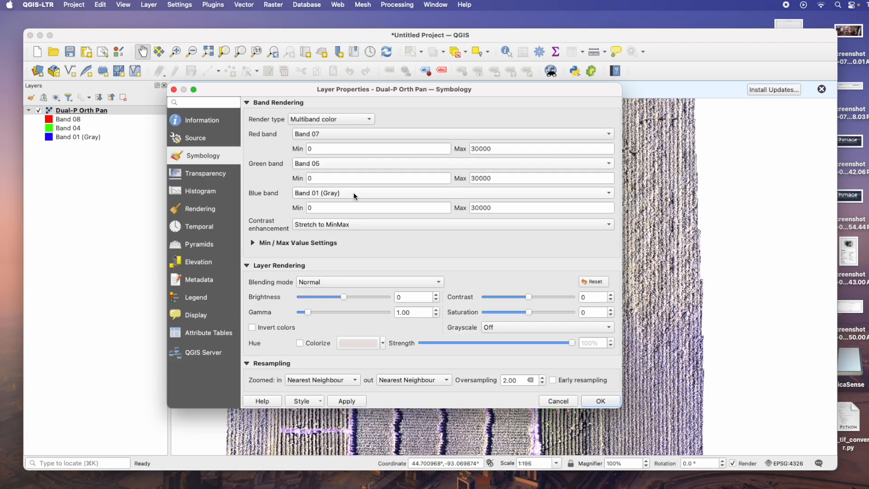
pyautogui.click(346, 402)
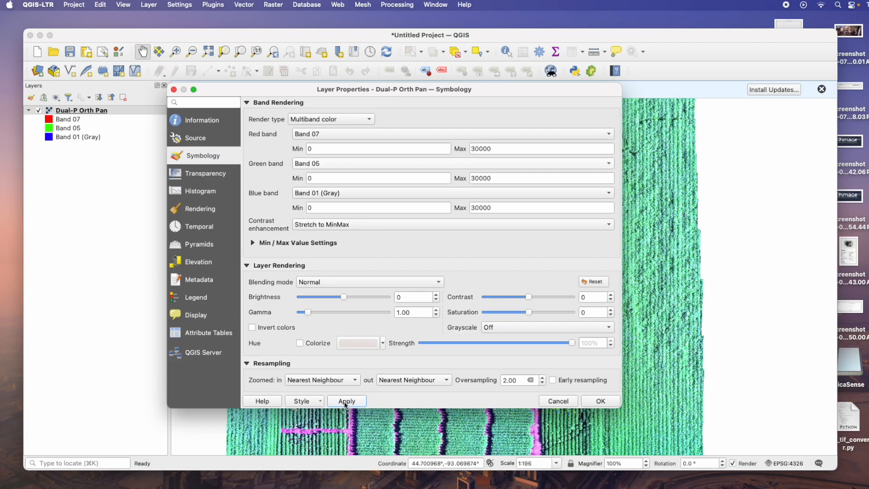
# Set the composite to red Band 08, green Band 06 and blue Band 02, then apply
pyautogui.click(414, 135)
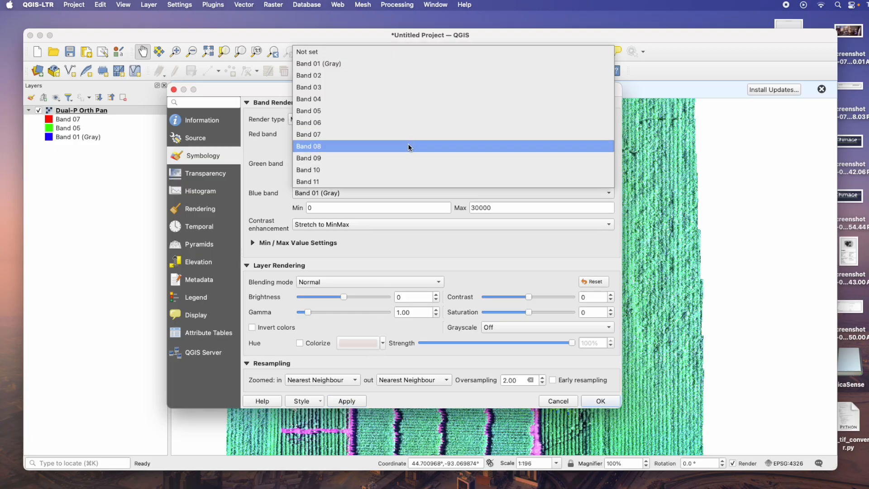
pyautogui.click(406, 146)
pyautogui.click(402, 164)
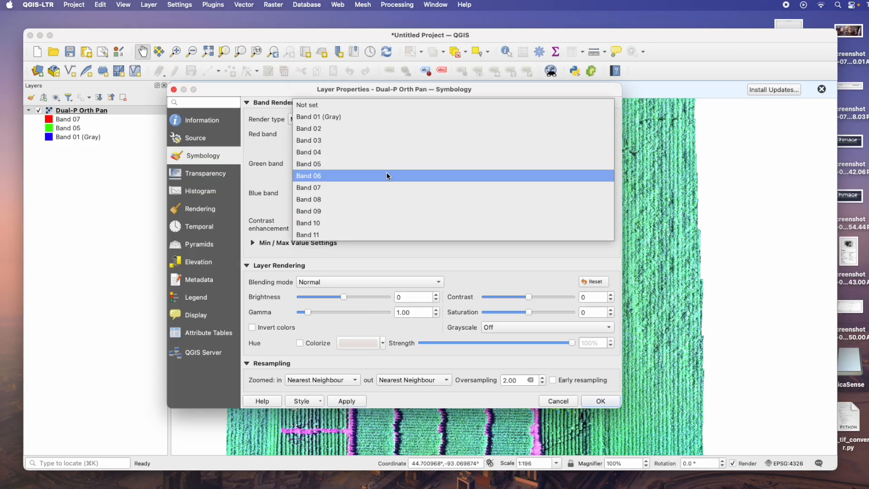
pyautogui.click(386, 175)
pyautogui.click(379, 196)
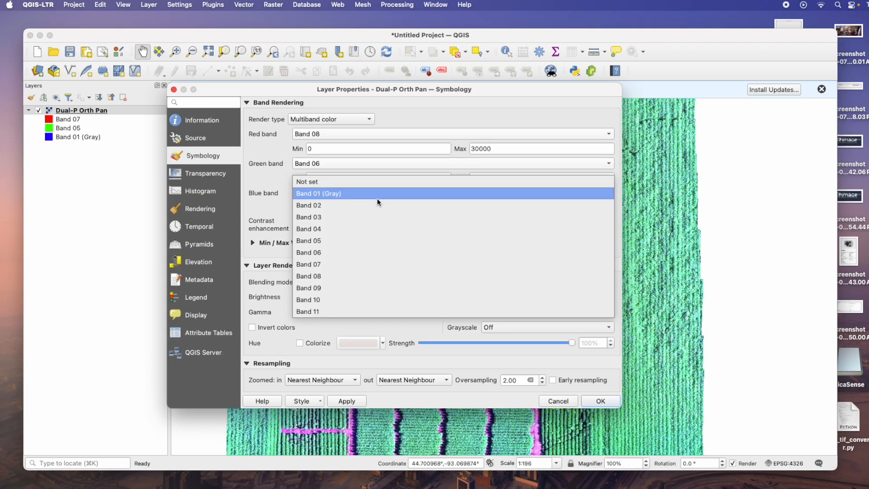
pyautogui.click(365, 208)
pyautogui.click(356, 401)
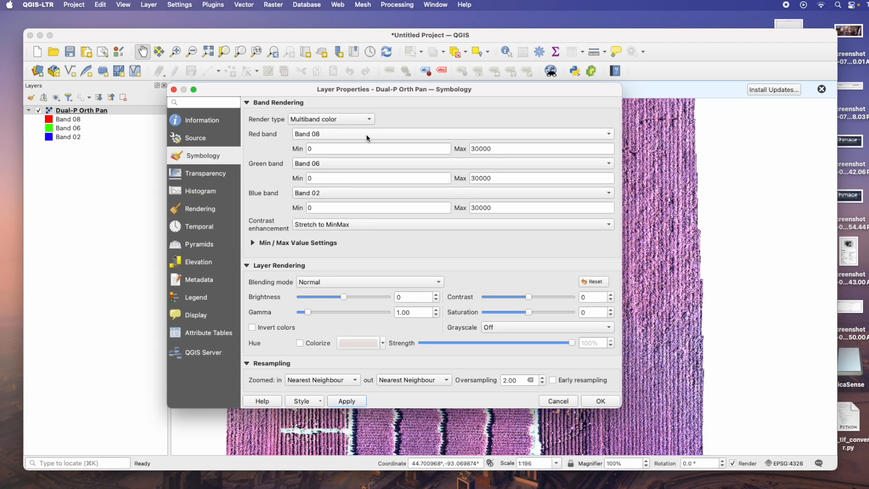
# Change the red band to Band 06 and the green band to Band 04, then apply
pyautogui.click(366, 134)
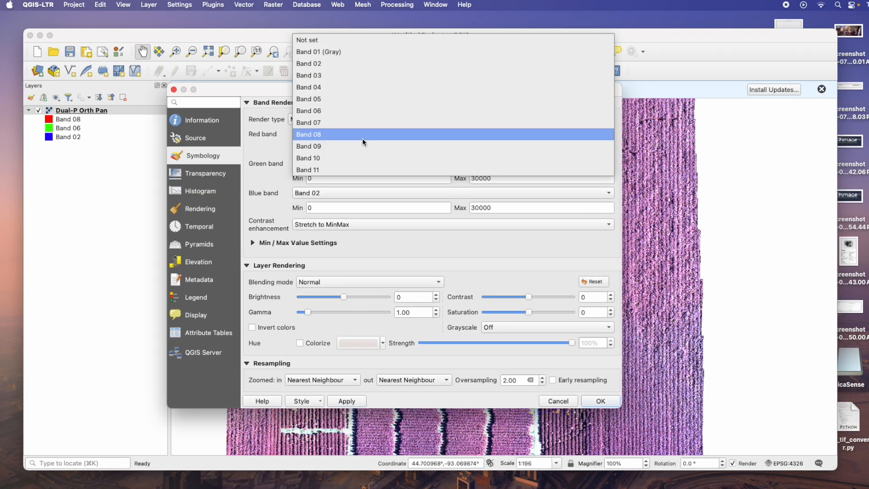
pyautogui.click(353, 111)
pyautogui.click(350, 164)
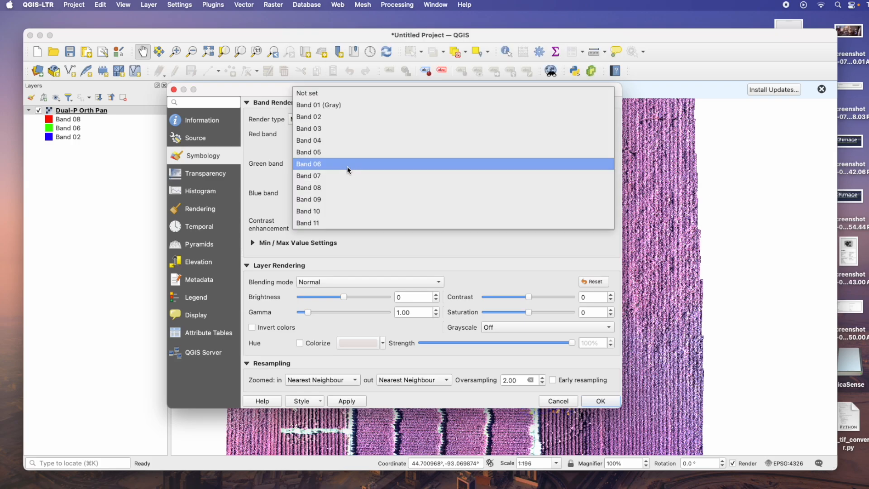
pyautogui.click(349, 140)
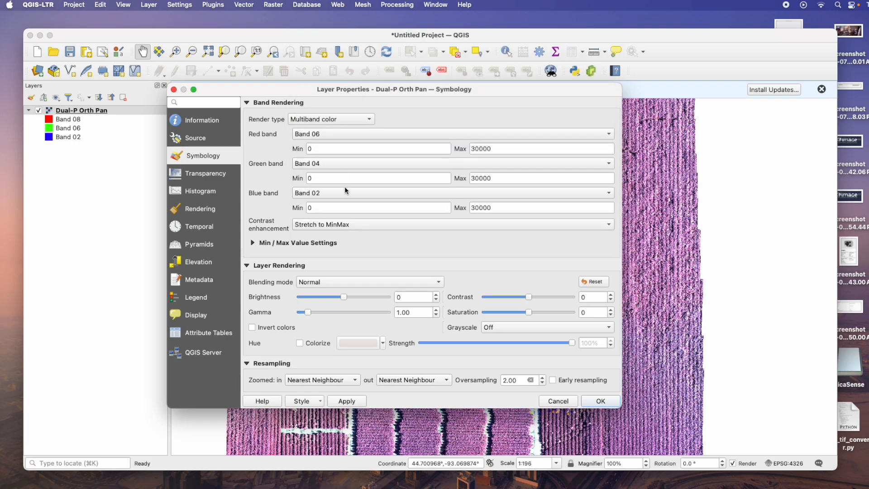
pyautogui.click(354, 401)
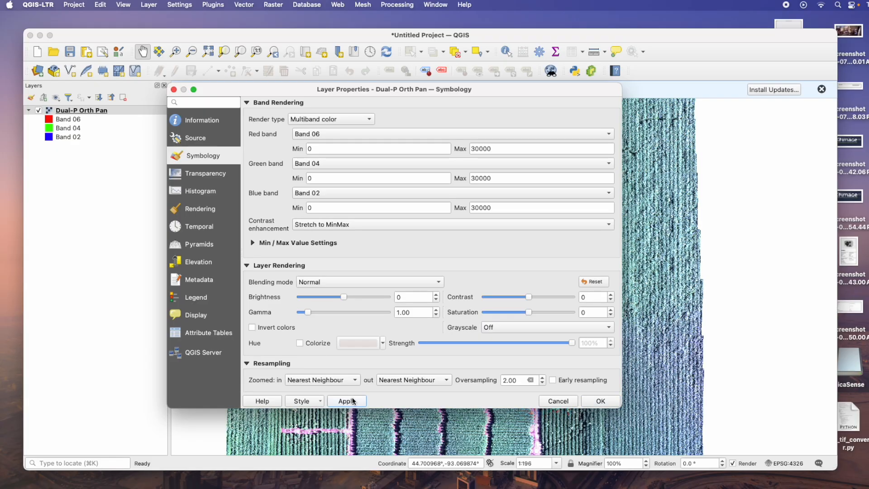
# Set the red band to Band 07 and the green band to Band 03, apply, and close the layer properties
pyautogui.click(399, 134)
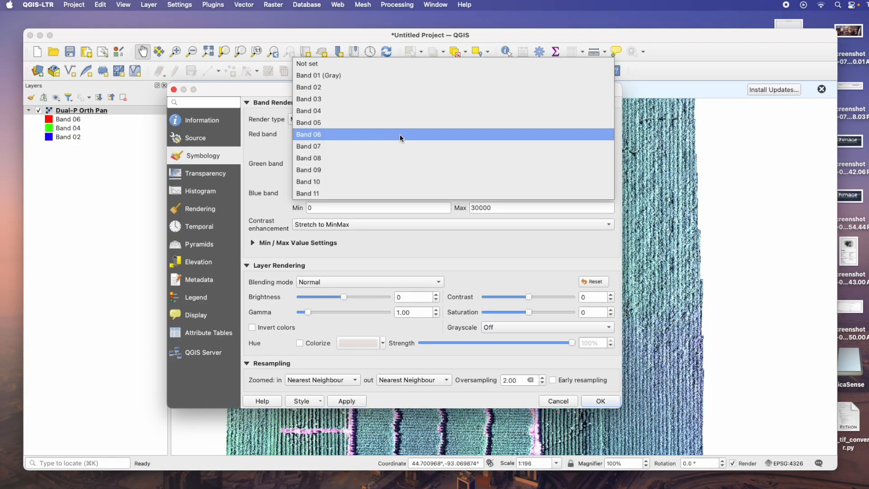
pyautogui.click(373, 145)
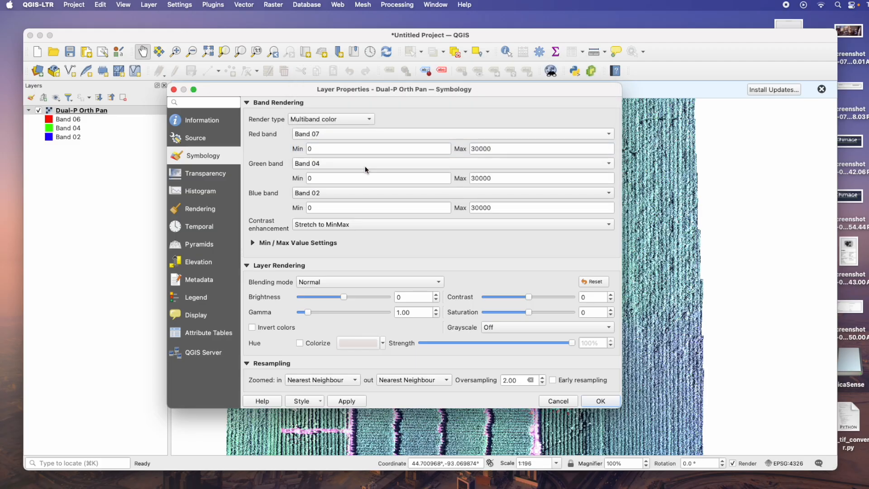
pyautogui.click(365, 165)
pyautogui.click(362, 154)
pyautogui.click(355, 404)
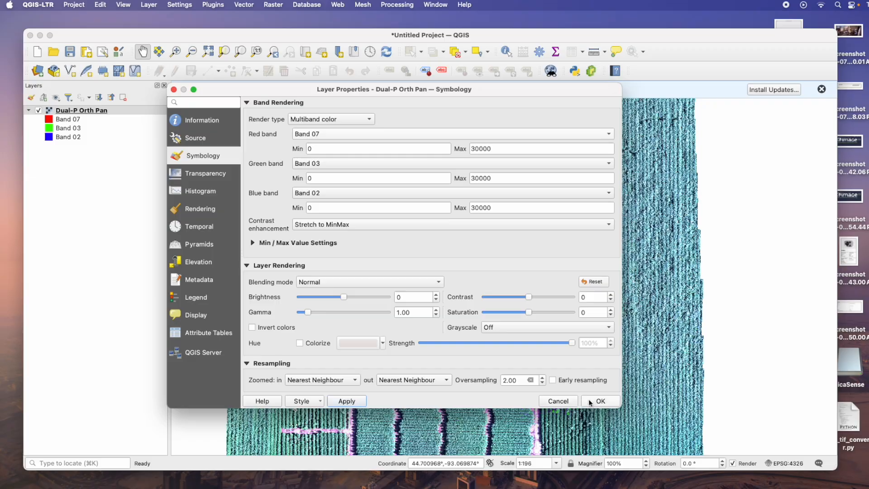
pyautogui.click(599, 401)
# Zoom and pan across the orthomosaic to examine the new band composite
pyautogui.scroll(-5, 436, 234)
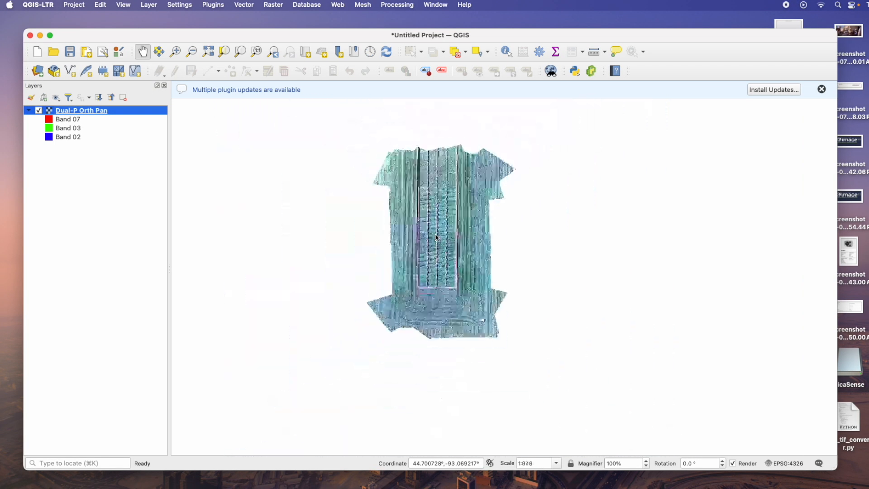
pyautogui.scroll(5, 435, 234)
pyautogui.moveTo(473, 229); pyautogui.dragTo(467, 309)
pyautogui.scroll(3, 469, 255)
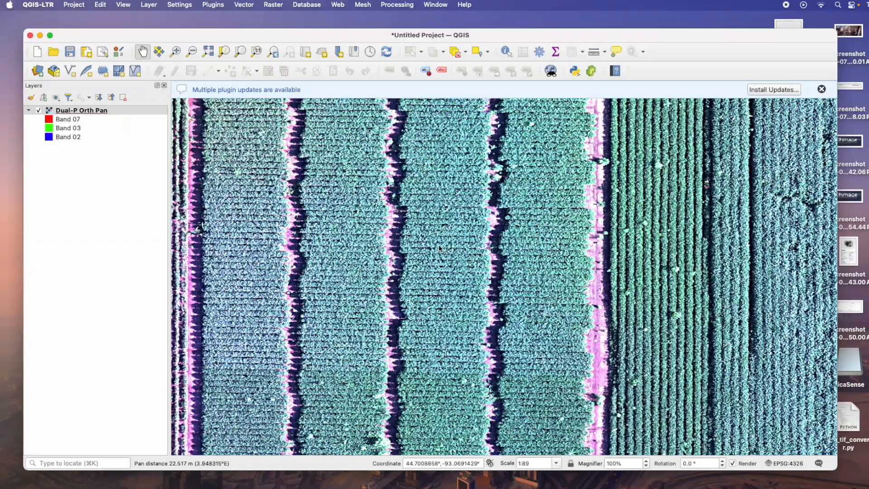
pyautogui.scroll(-1, 439, 248)
pyautogui.scroll(2, 438, 249)
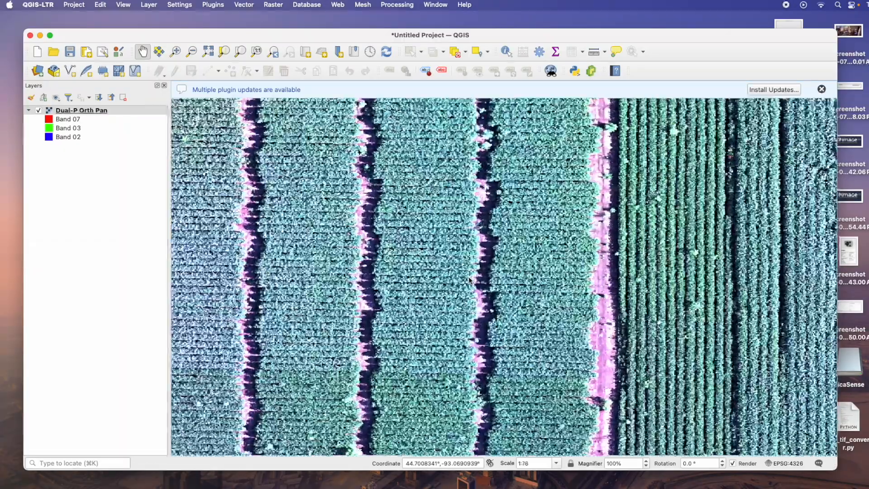
pyautogui.scroll(1, 469, 280)
pyautogui.moveTo(434, 282); pyautogui.dragTo(359, 253)
pyautogui.scroll(4, 548, 292)
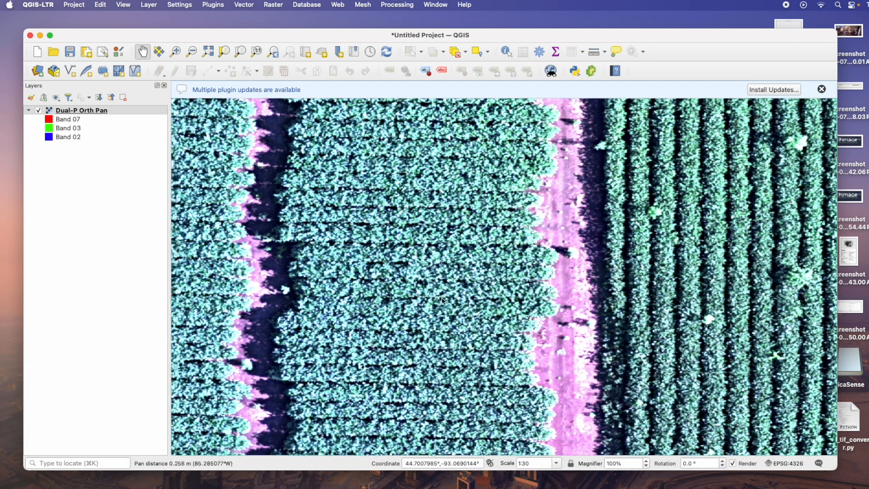
pyautogui.moveTo(433, 319); pyautogui.dragTo(587, 275)
pyautogui.scroll(1, 588, 275)
pyautogui.scroll(-3, 547, 273)
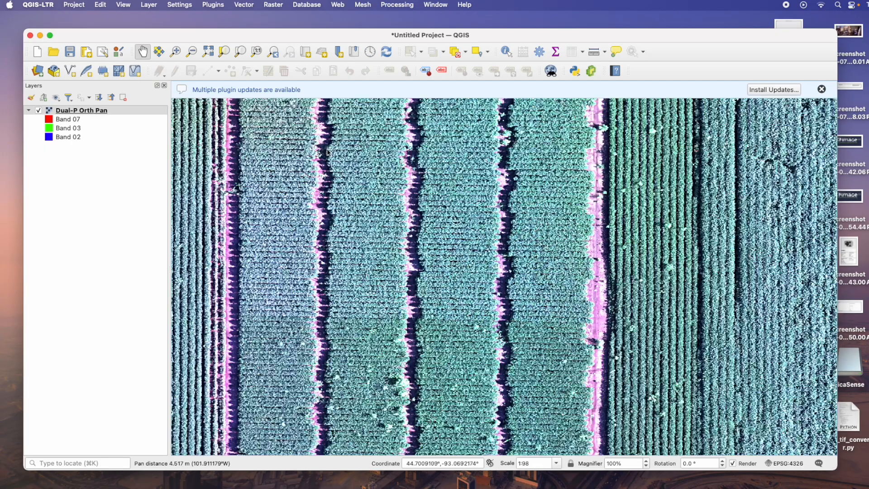
# In the layer's symbology, set red to Band 11, green to Band 09 and blue to Band 07, then apply and close
pyautogui.rightClick(77, 110)
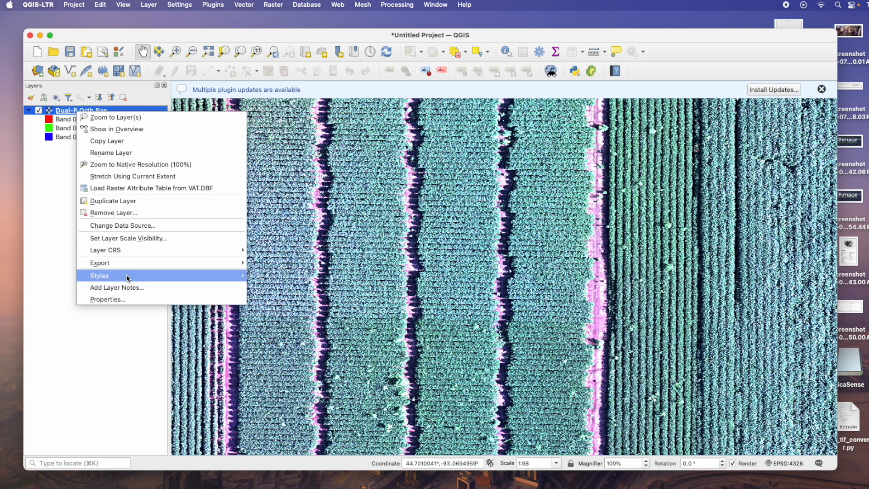
pyautogui.click(122, 299)
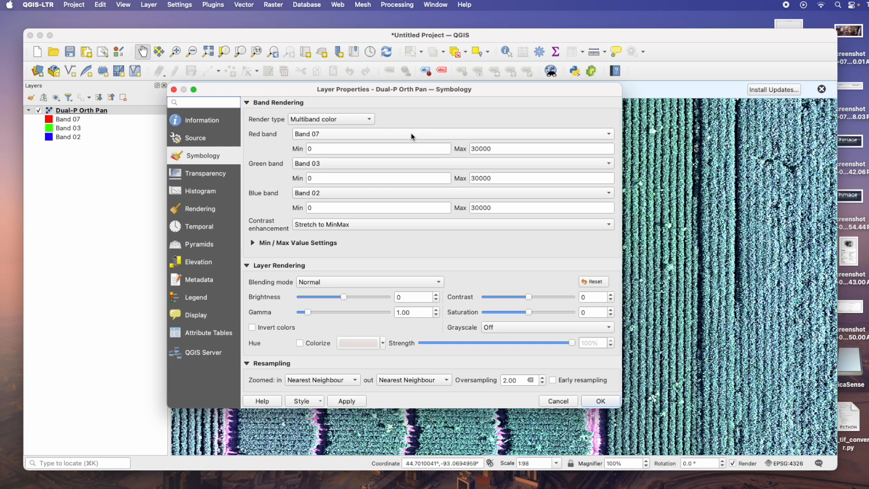
pyautogui.click(411, 134)
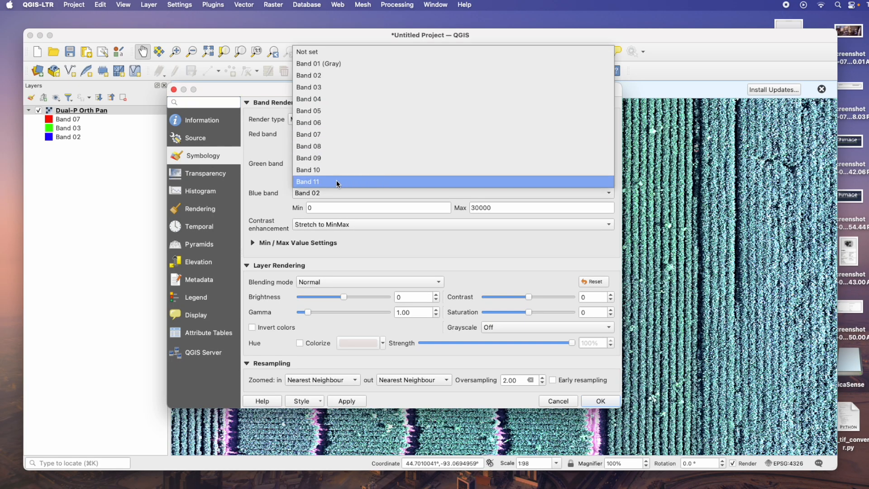
pyautogui.click(323, 181)
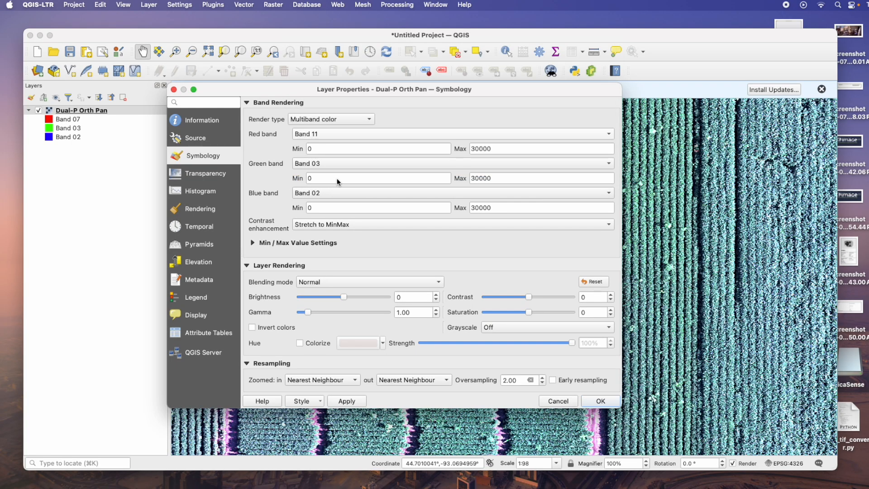
pyautogui.click(356, 163)
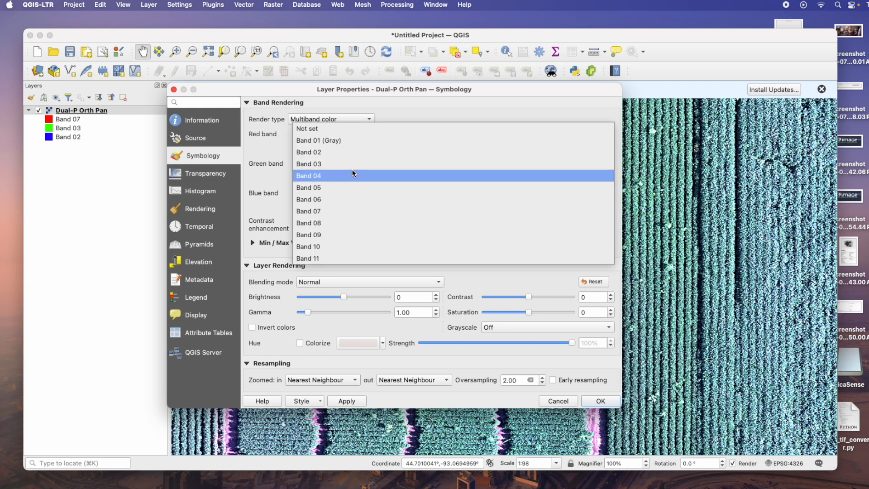
pyautogui.click(340, 235)
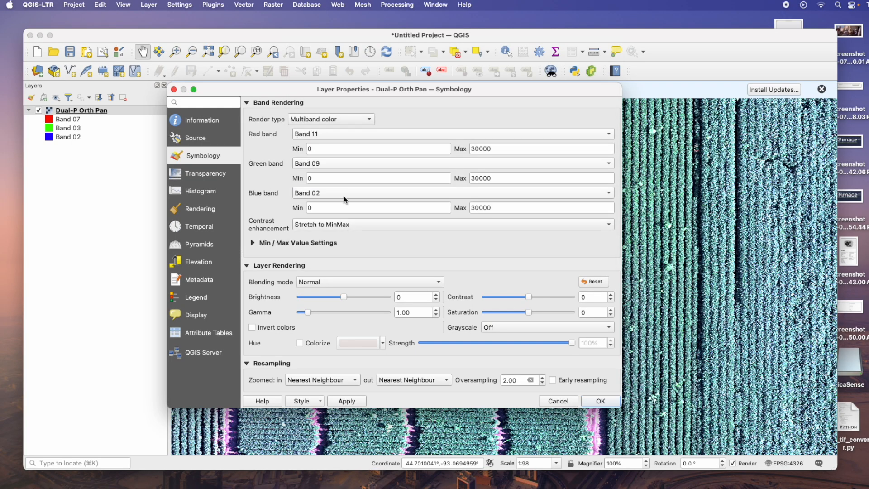
pyautogui.click(349, 193)
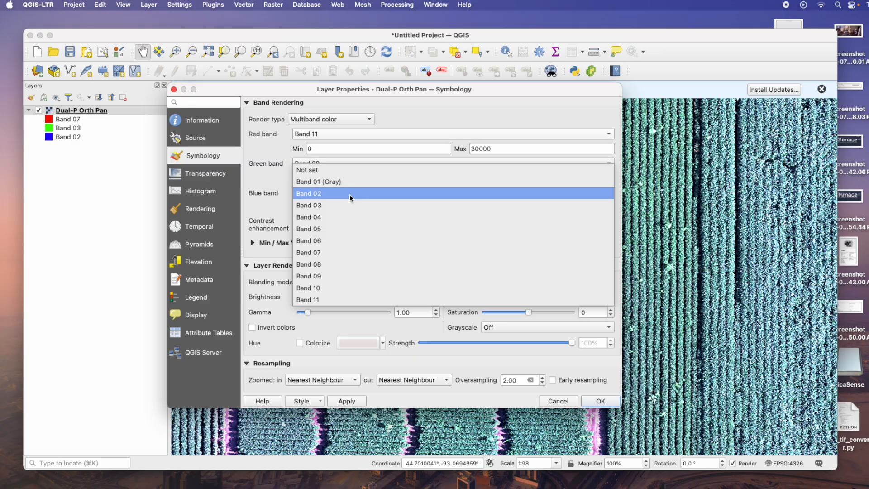
pyautogui.click(338, 252)
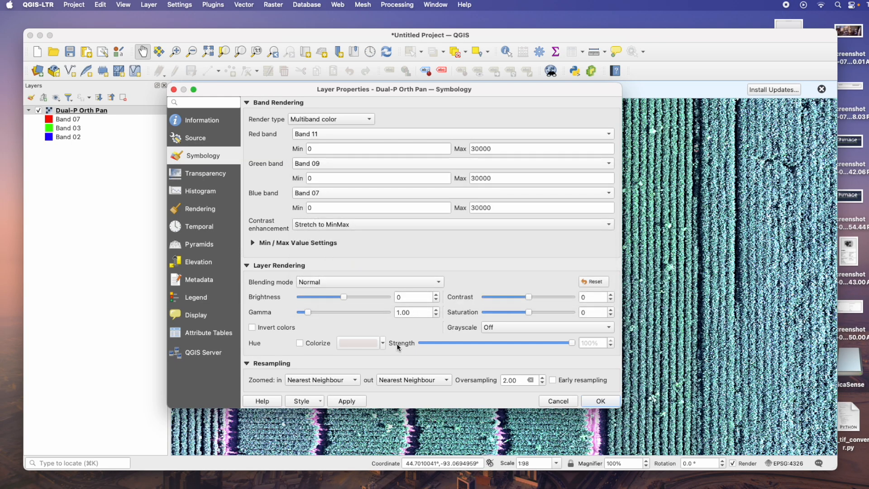
pyautogui.click(360, 401)
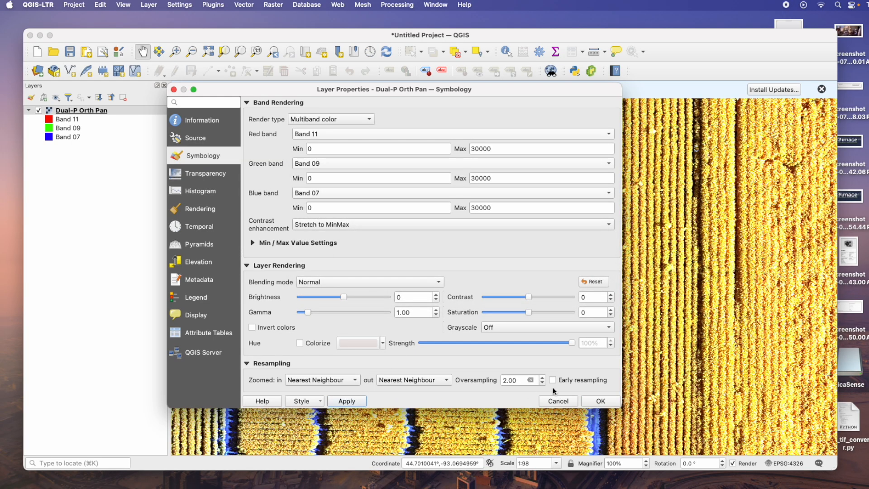
pyautogui.click(608, 403)
# Reopen the layer's symbology and set the green band to Band 10 and the blue band to Band 06, then apply
pyautogui.moveTo(524, 284); pyautogui.dragTo(565, 397)
pyautogui.moveTo(546, 212); pyautogui.dragTo(534, 158)
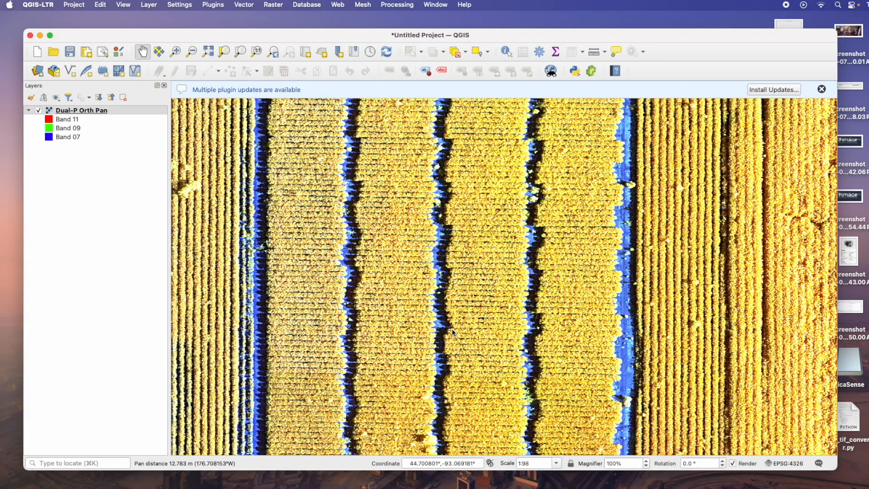
pyautogui.moveTo(501, 356); pyautogui.dragTo(467, 319)
pyautogui.scroll(2, 639, 262)
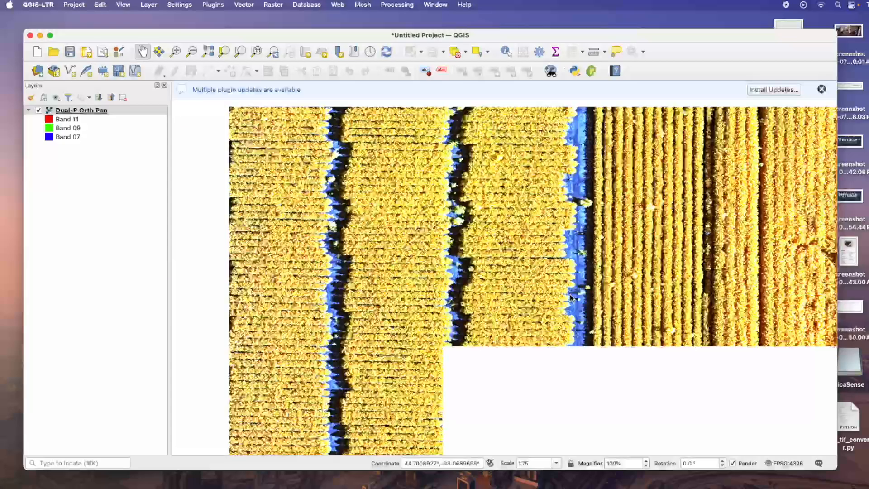
pyautogui.moveTo(520, 270); pyautogui.dragTo(542, 242)
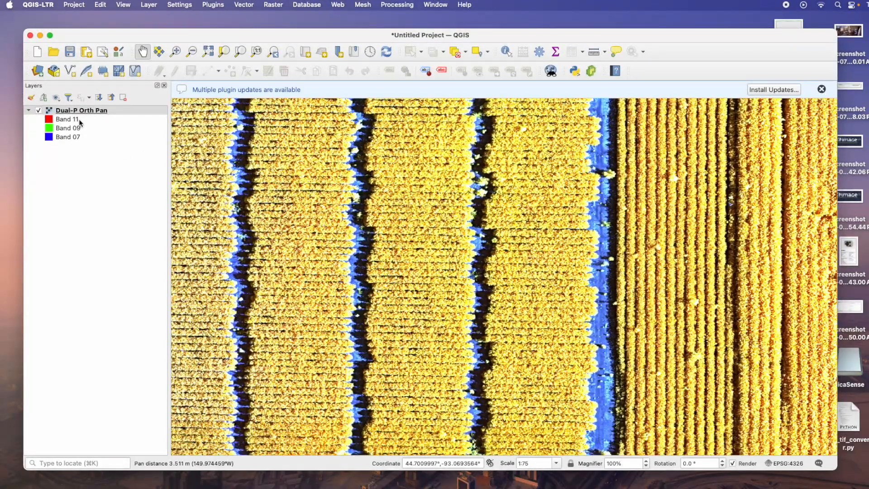
pyautogui.rightClick(80, 112)
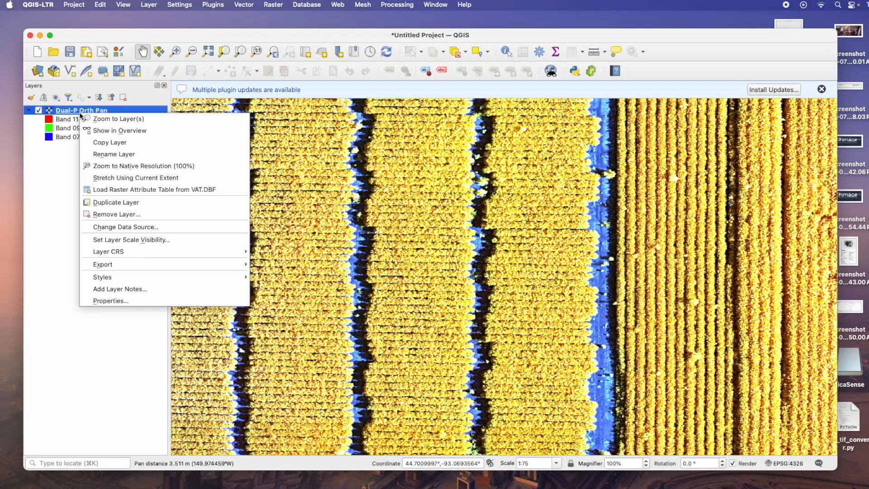
pyautogui.click(164, 300)
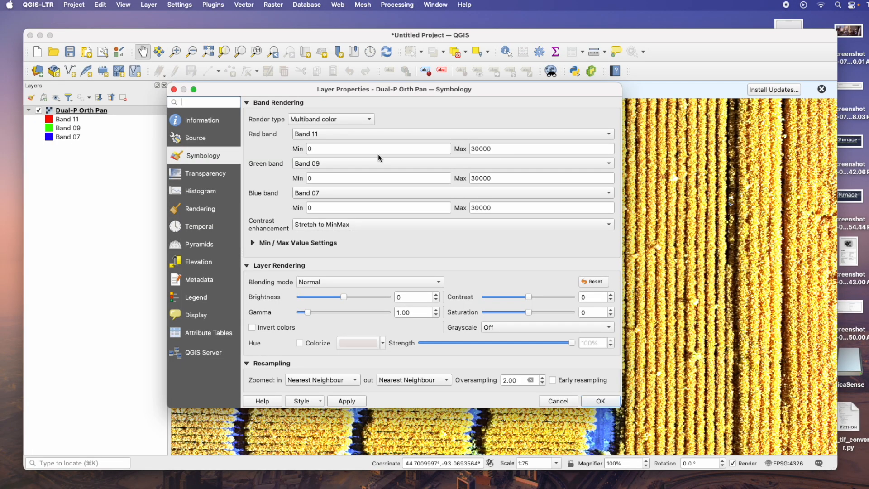
pyautogui.click(375, 134)
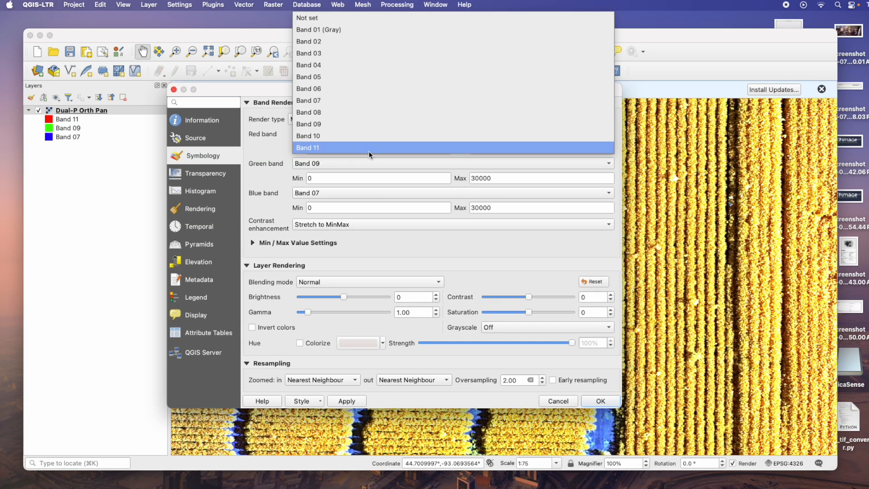
pyautogui.click(365, 164)
pyautogui.click(365, 164)
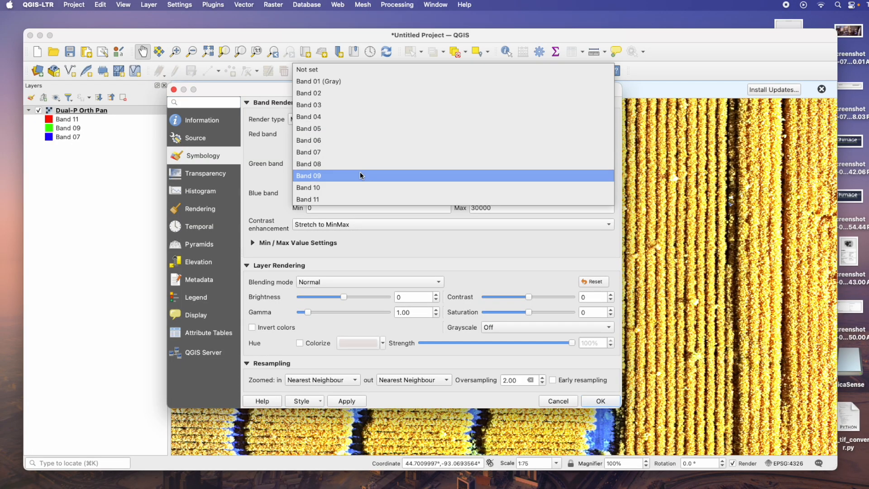
pyautogui.click(355, 189)
pyautogui.click(347, 194)
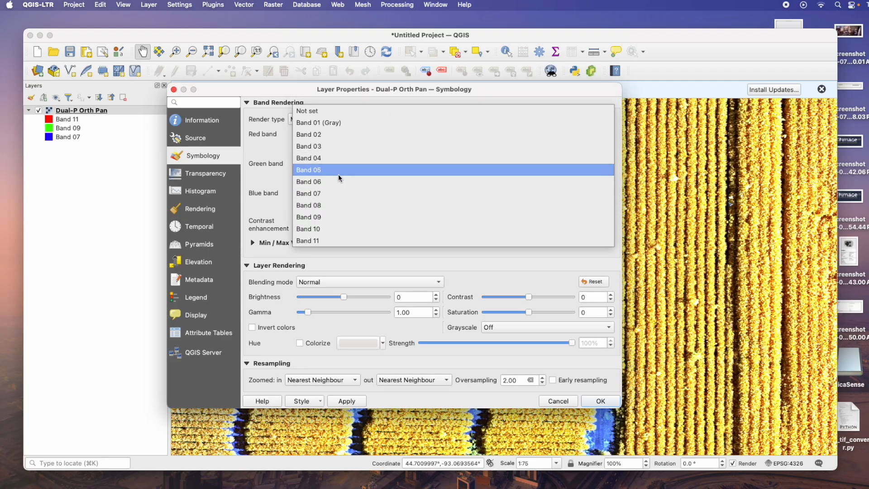
pyautogui.click(333, 182)
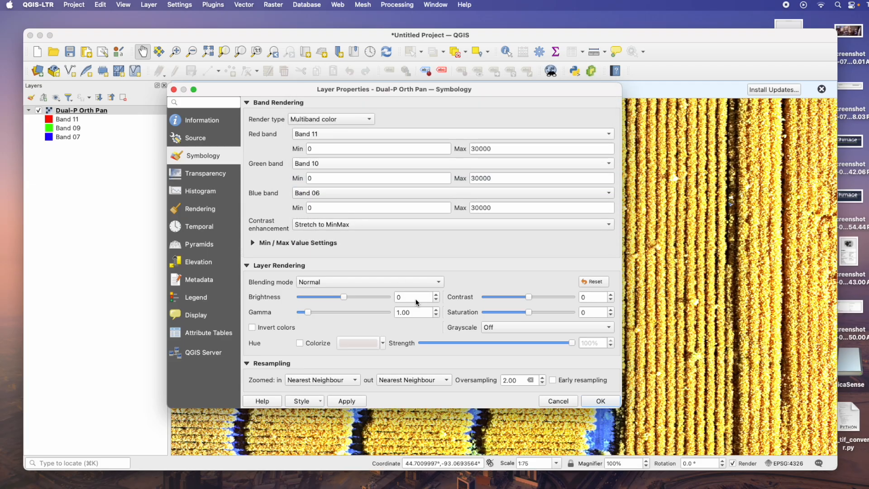
pyautogui.click(357, 401)
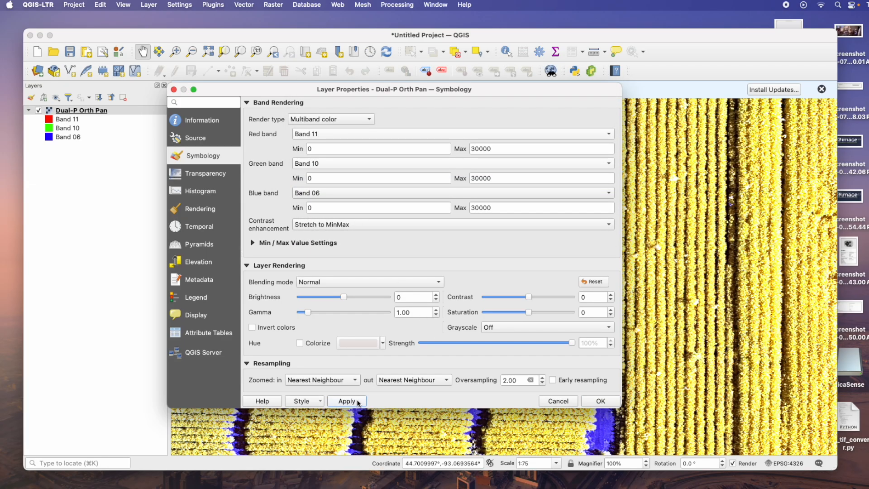
# Try the blue band as Band 04, then set it to Band 03 and apply
pyautogui.click(359, 192)
pyautogui.click(341, 168)
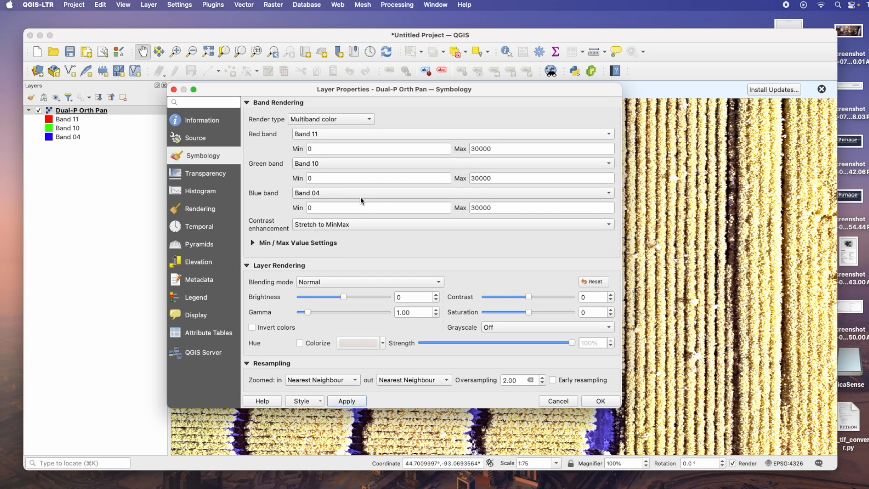
pyautogui.click(344, 193)
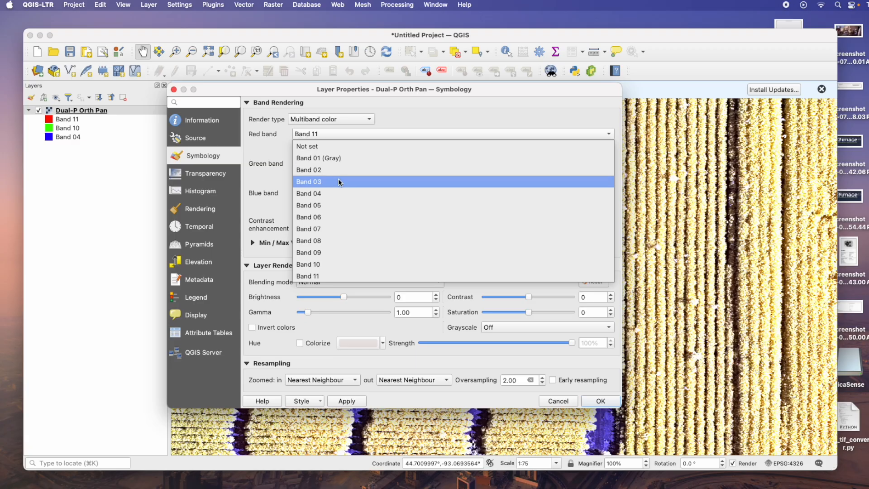
pyautogui.click(338, 178)
pyautogui.click(359, 402)
pyautogui.click(362, 401)
# Try the blue band as Band 02, then set it to Band 01 (Gray), apply and close the properties
pyautogui.click(369, 193)
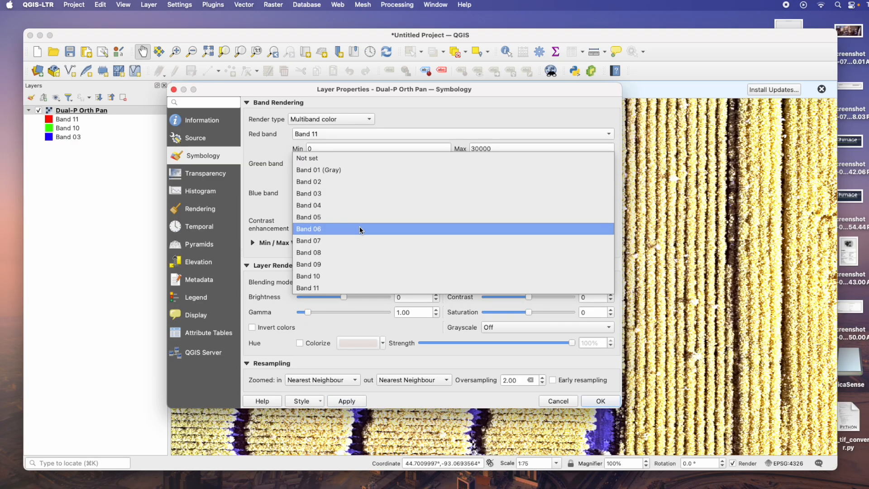
pyautogui.click(372, 182)
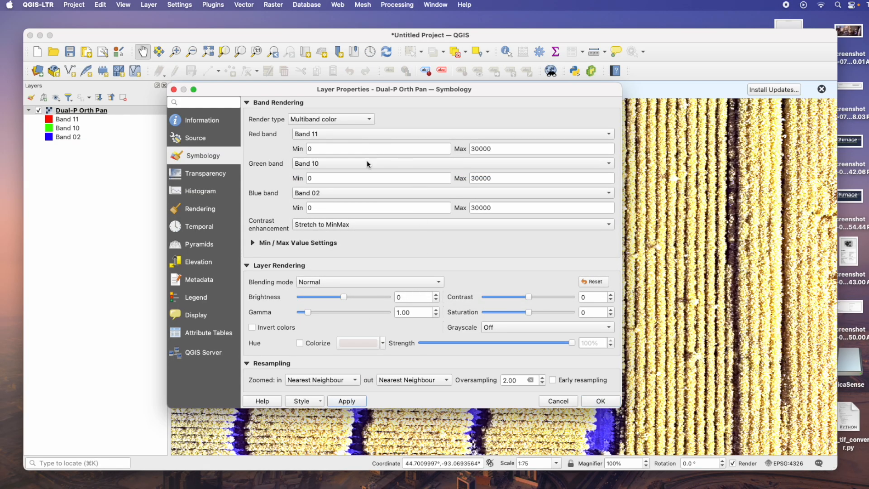
pyautogui.click(362, 192)
pyautogui.click(358, 179)
pyautogui.click(358, 401)
pyautogui.click(601, 402)
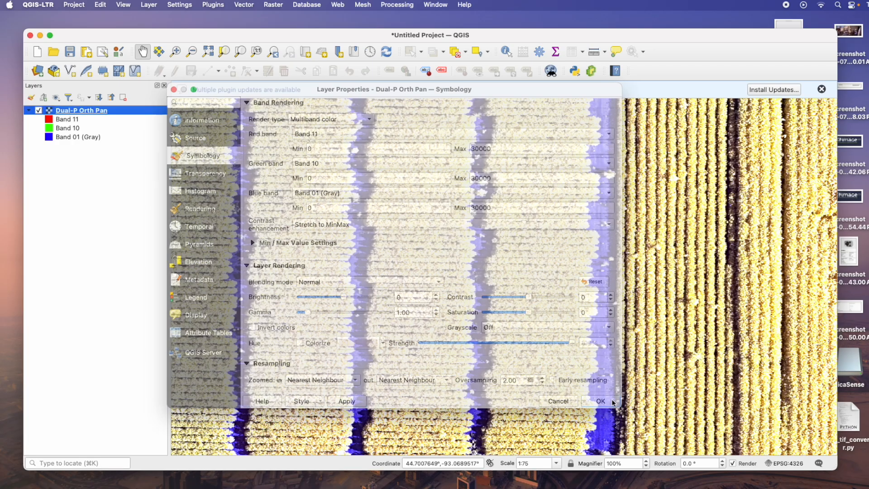
# Pan across the orthomosaic to inspect the final Band 11, Band 10, Band 01 composite
pyautogui.moveTo(564, 240); pyautogui.dragTo(597, 403)
pyautogui.moveTo(596, 212); pyautogui.dragTo(619, 195)
pyautogui.moveTo(467, 325); pyautogui.dragTo(501, 216)
pyautogui.moveTo(611, 322); pyautogui.dragTo(547, 320)
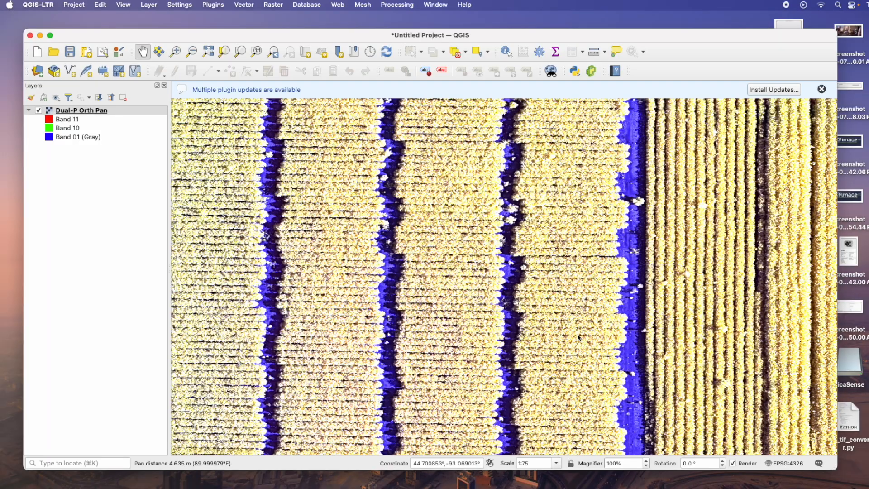
pyautogui.moveTo(488, 304); pyautogui.dragTo(506, 270)
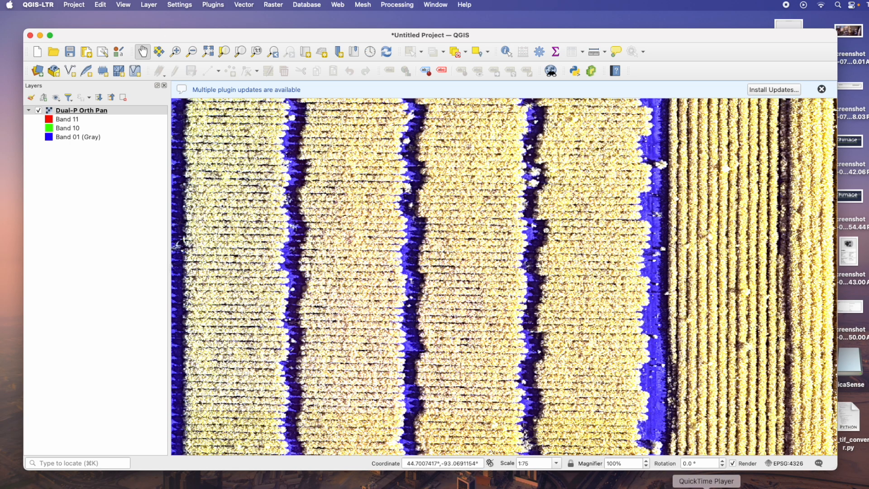
pyautogui.click(706, 488)
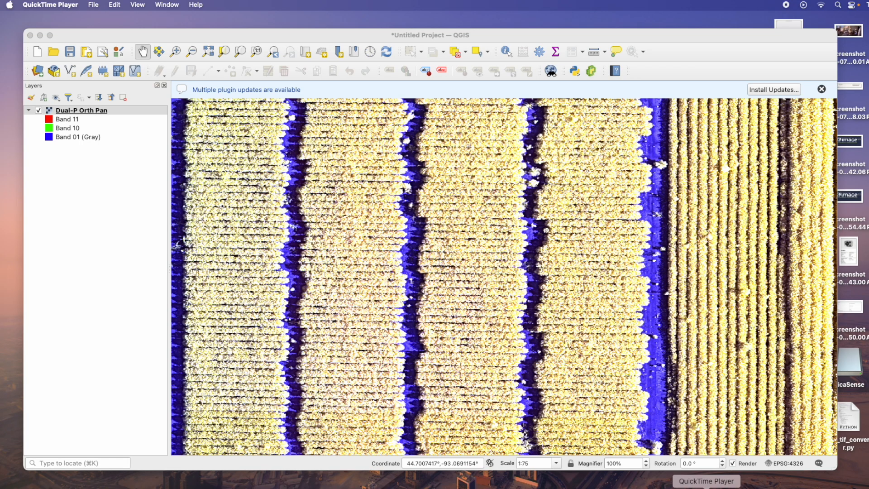